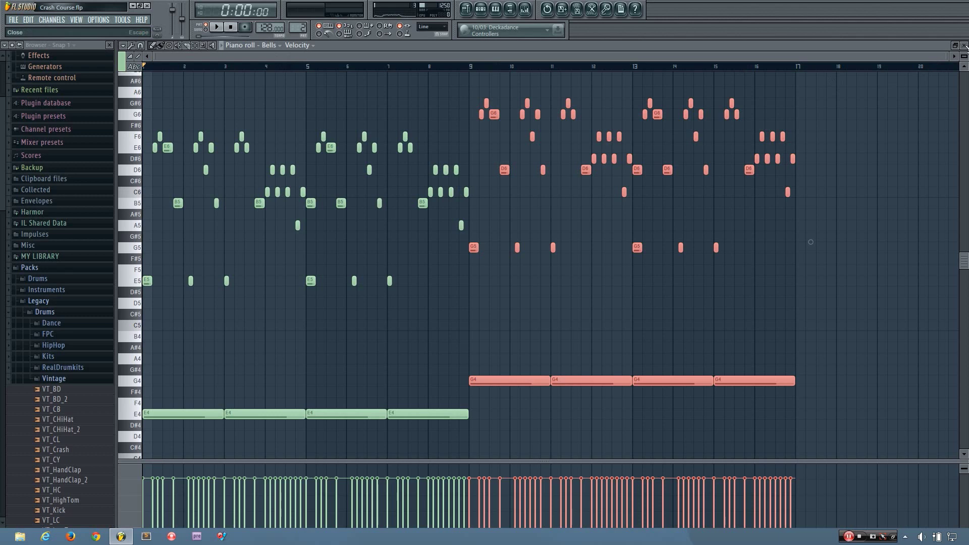
Close the Bells piano roll and Autogun window, then open Sytrus's plugin options from the Melody channels.
click(964, 45)
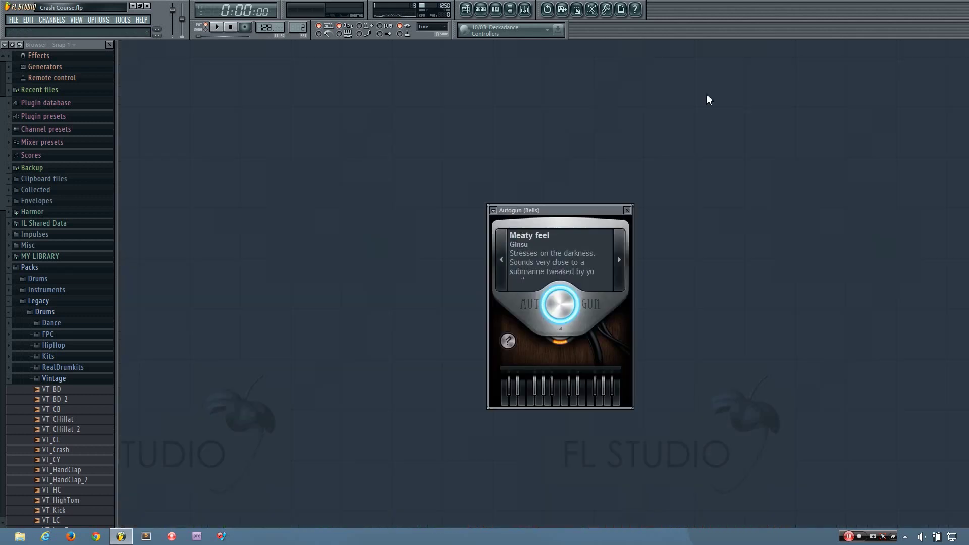
click(627, 210)
click(480, 9)
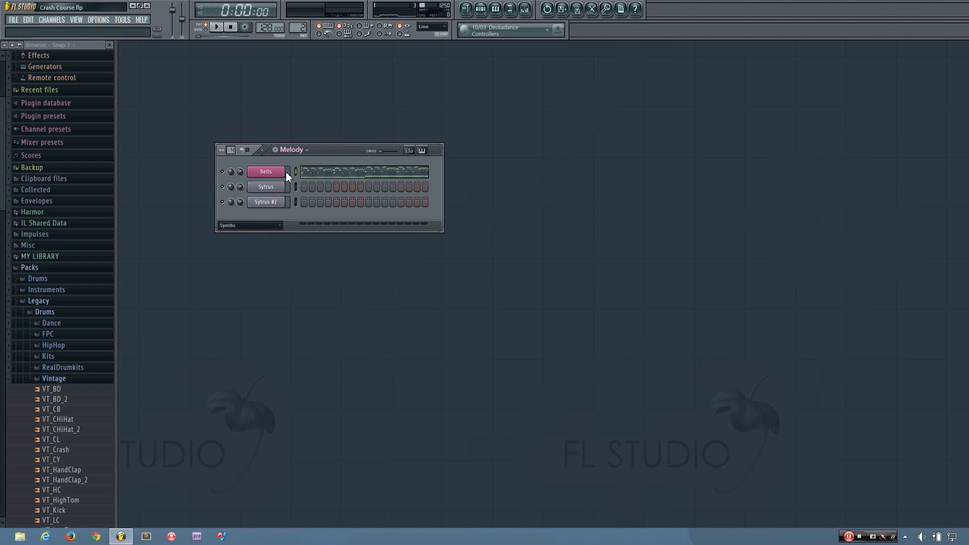
click(276, 189)
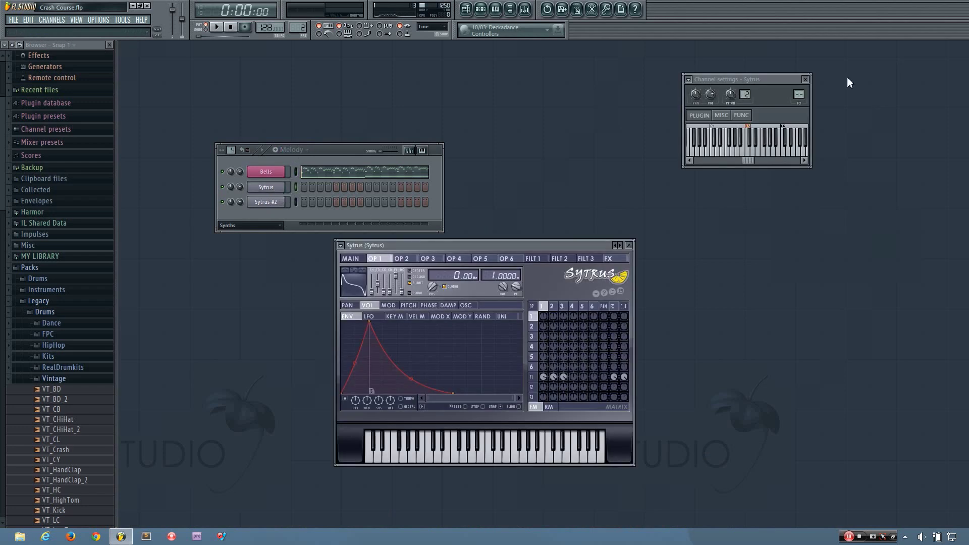
click(805, 80)
click(341, 245)
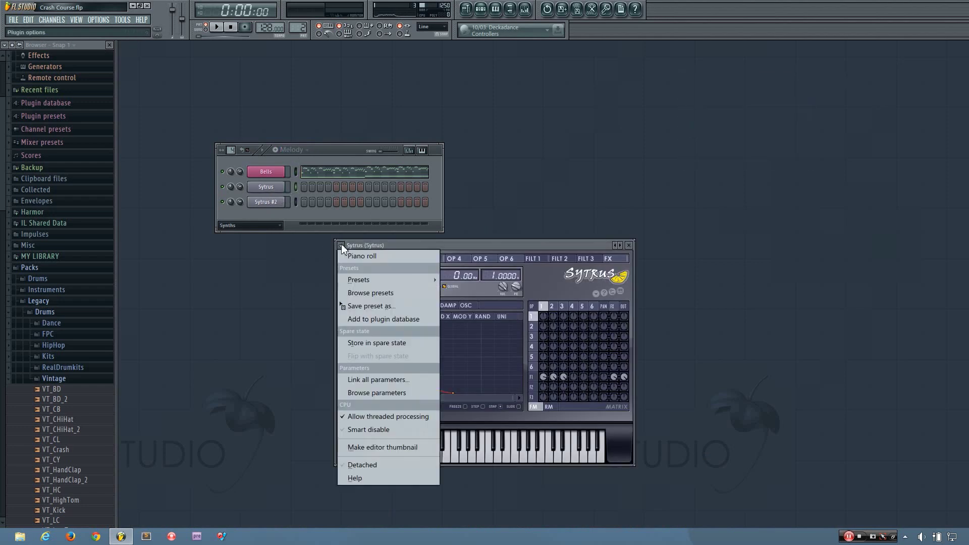
Load the Organ > Drawbar preset into Sytrus and close the synth window.
click(364, 281)
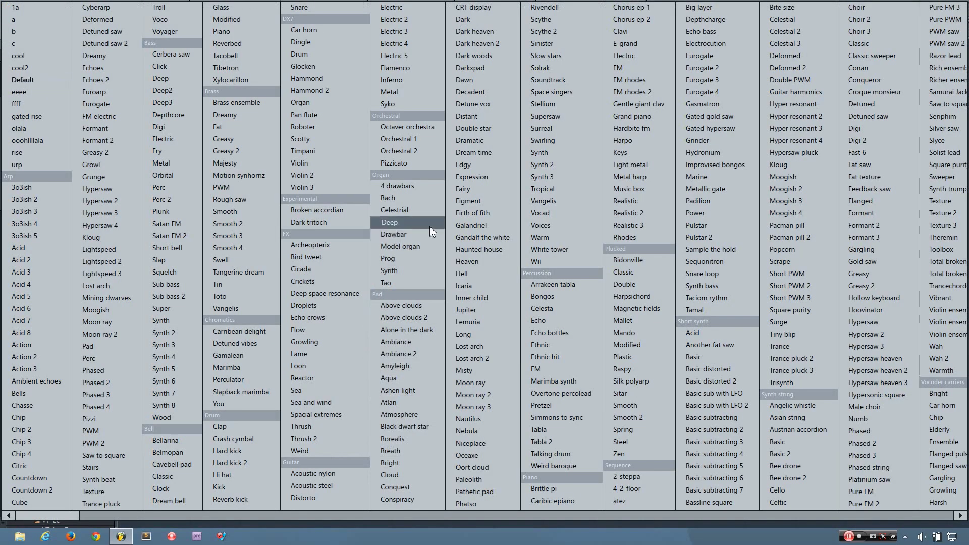
scroll(429, 226, right, 3)
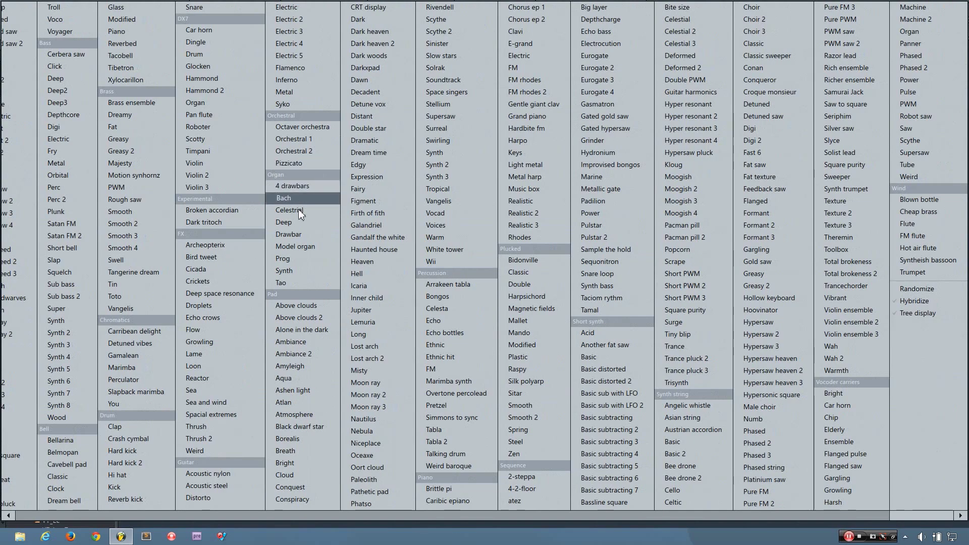
click(305, 235)
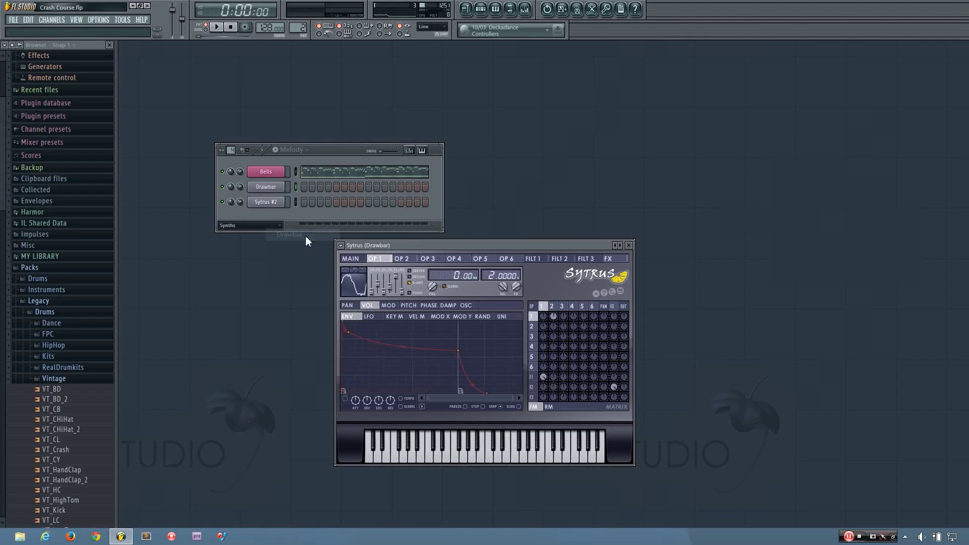
click(629, 246)
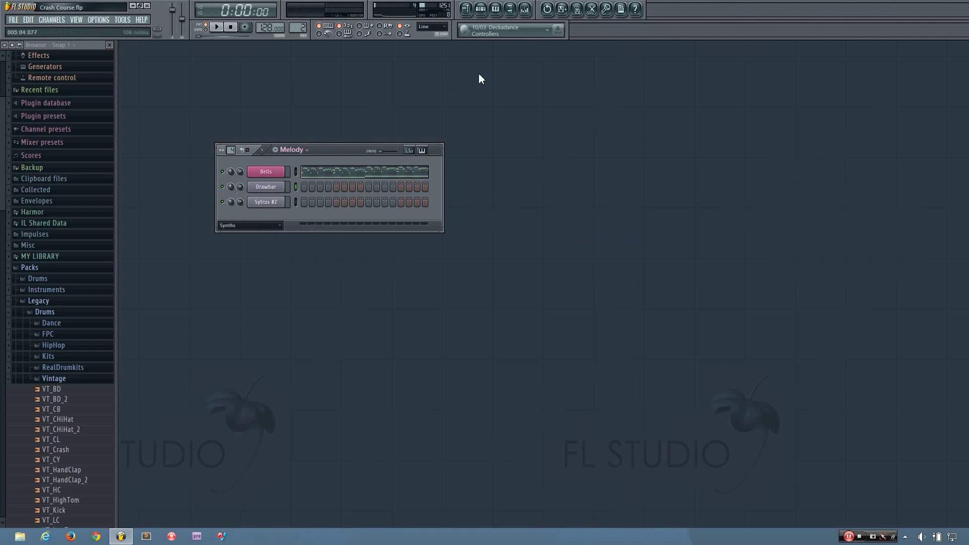
Open the Drawbar channel's piano roll and set grid snap to 1/2 step.
click(496, 10)
scroll(329, 211, up, 5)
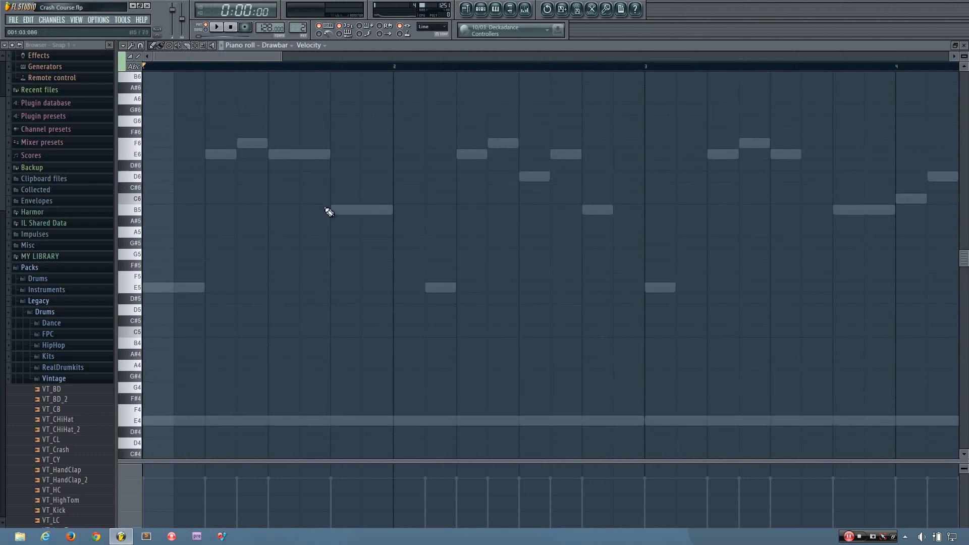
ctrl+scroll(329, 211, down, 5)
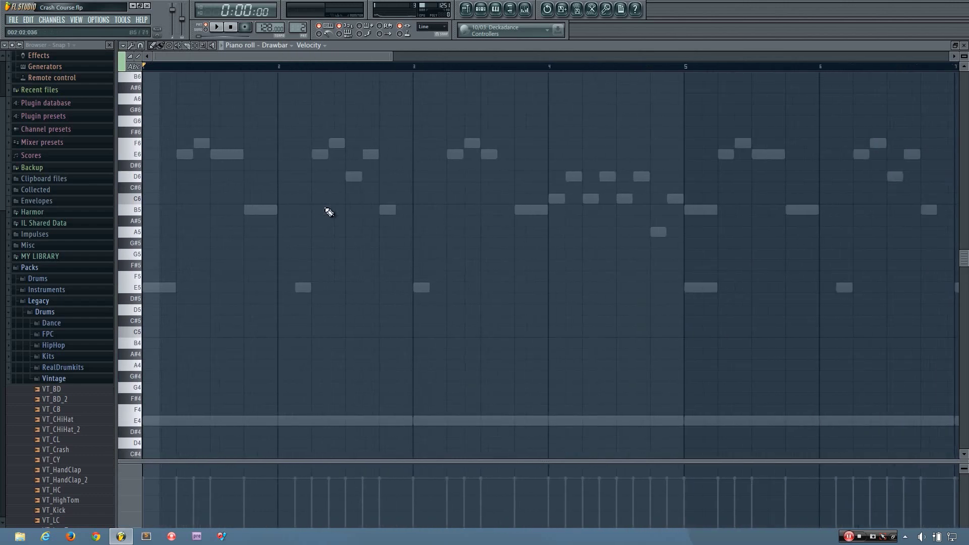
scroll(330, 211, up, 2)
click(140, 46)
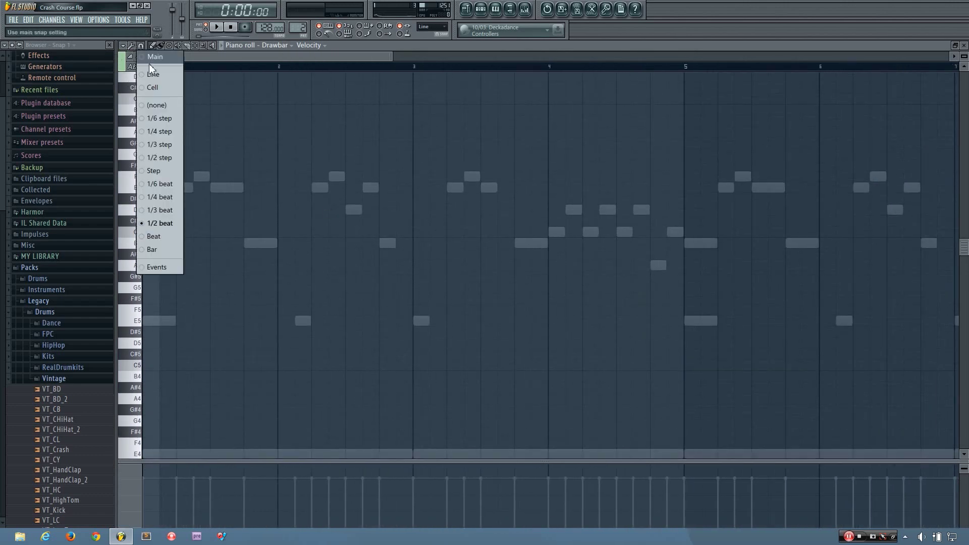
click(167, 157)
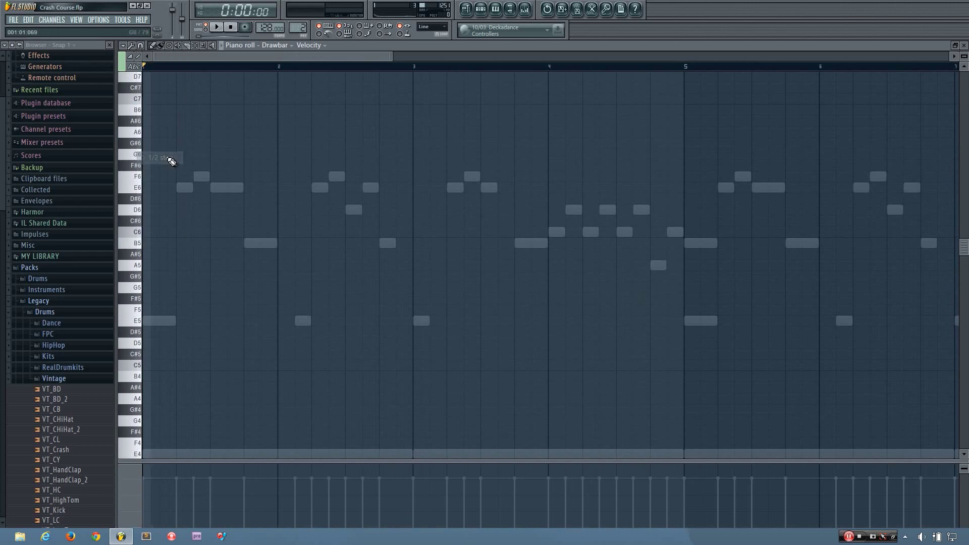
Draw a long E5 note at the start of the roll reaching bar 3.
ctrl+scroll(166, 184, up, 3)
ctrl+scroll(201, 190, up, 1)
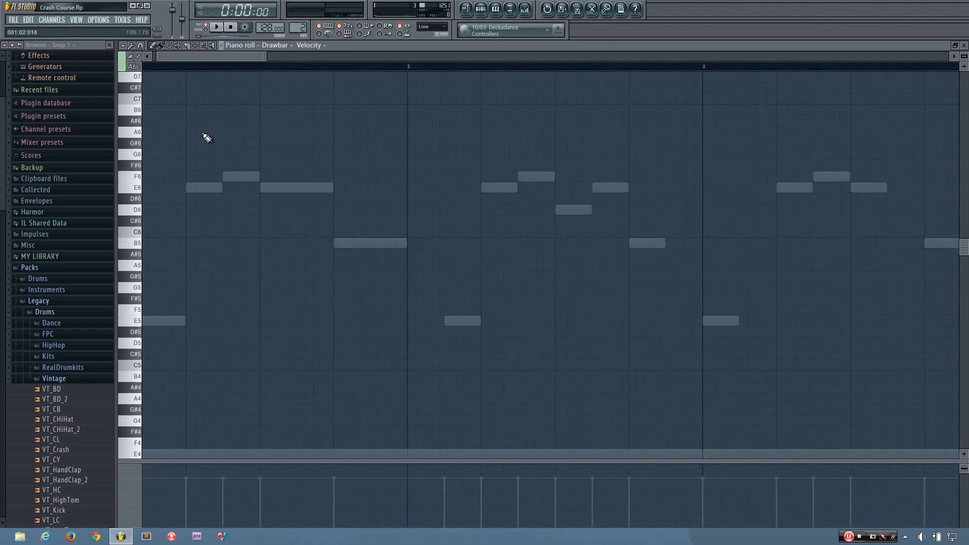
drag(196, 58, 92, 63)
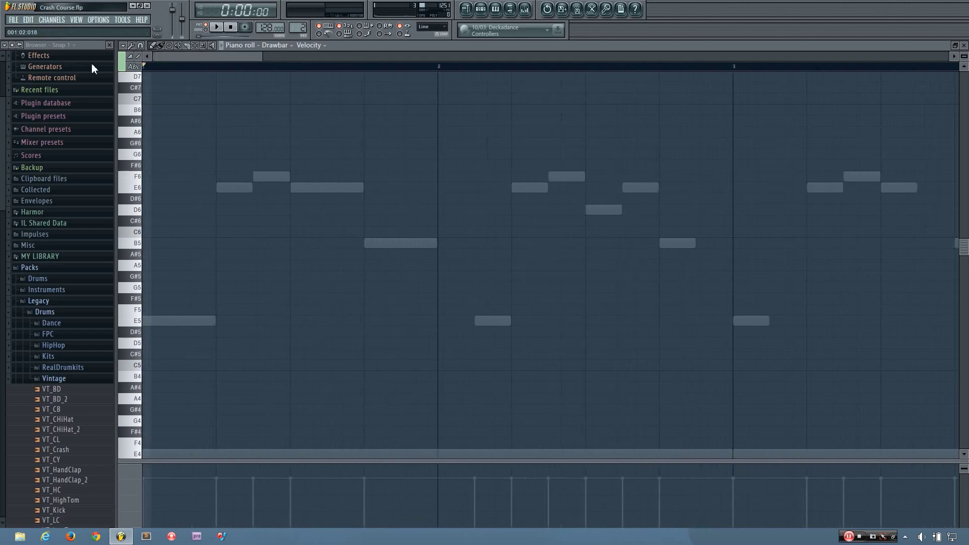
click(177, 320)
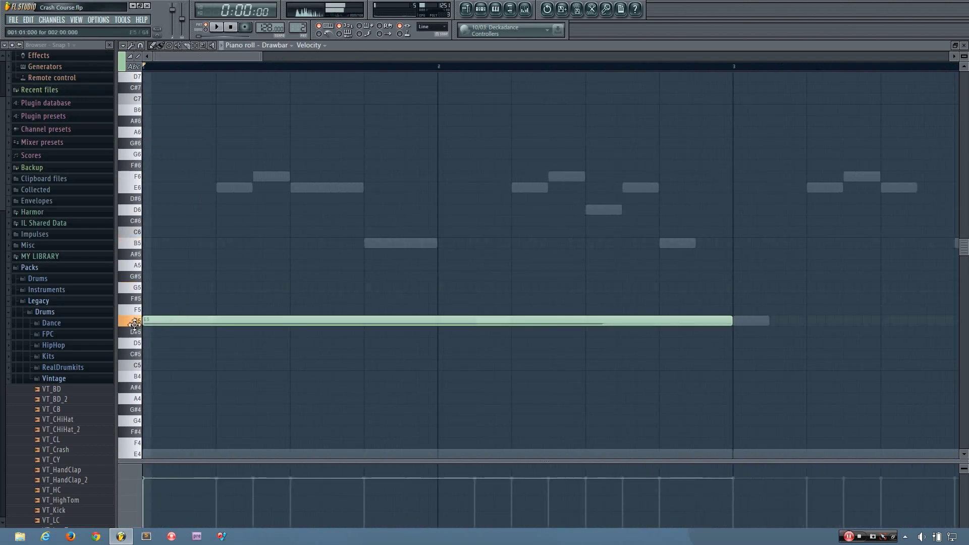
Stack G5 and B5 on the E5 note and lengthen the three-note chord slightly.
click(151, 286)
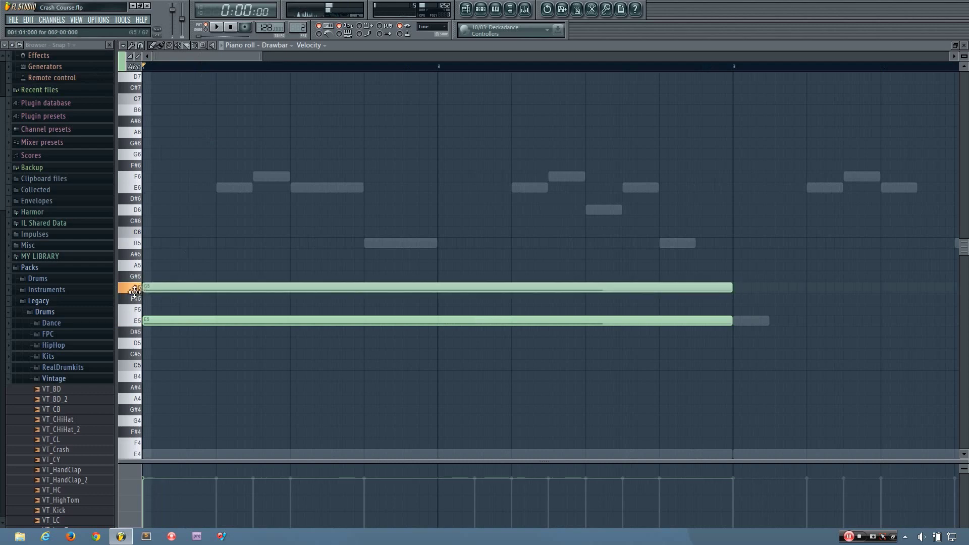
click(152, 242)
drag(767, 357, 179, 273)
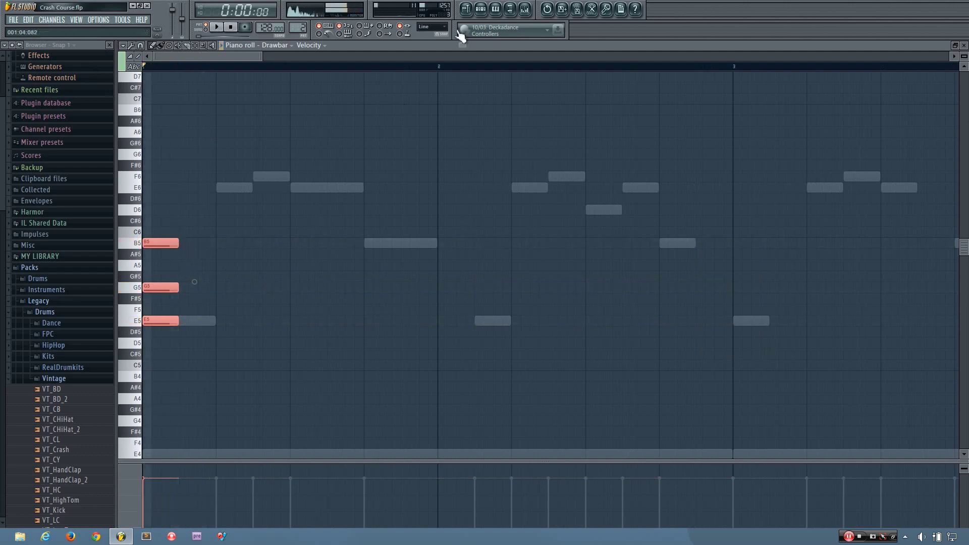
click(479, 10)
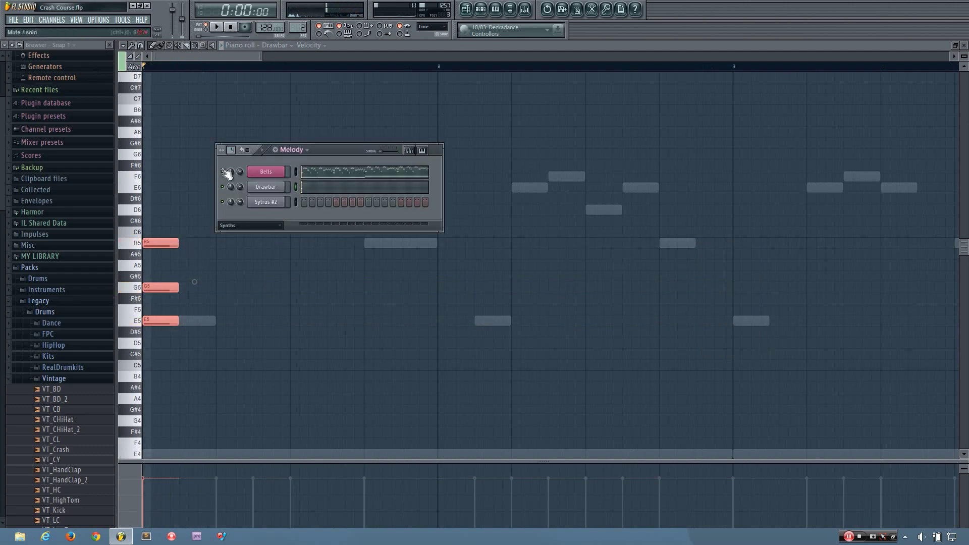
key(F6)
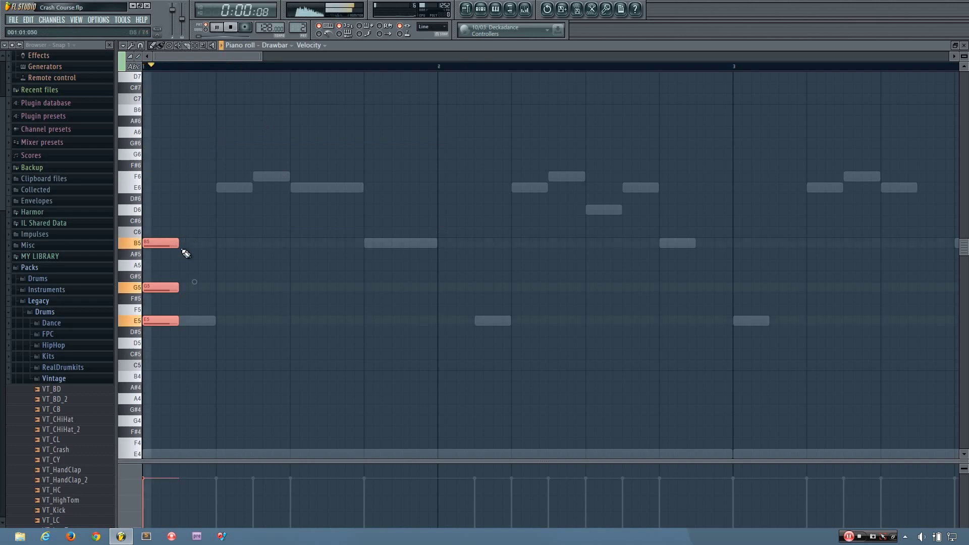
mouse_move(180, 245)
mouse_down()
mouse_move(211, 260)
mouse_move(199, 264)
mouse_move(190, 245)
mouse_up()
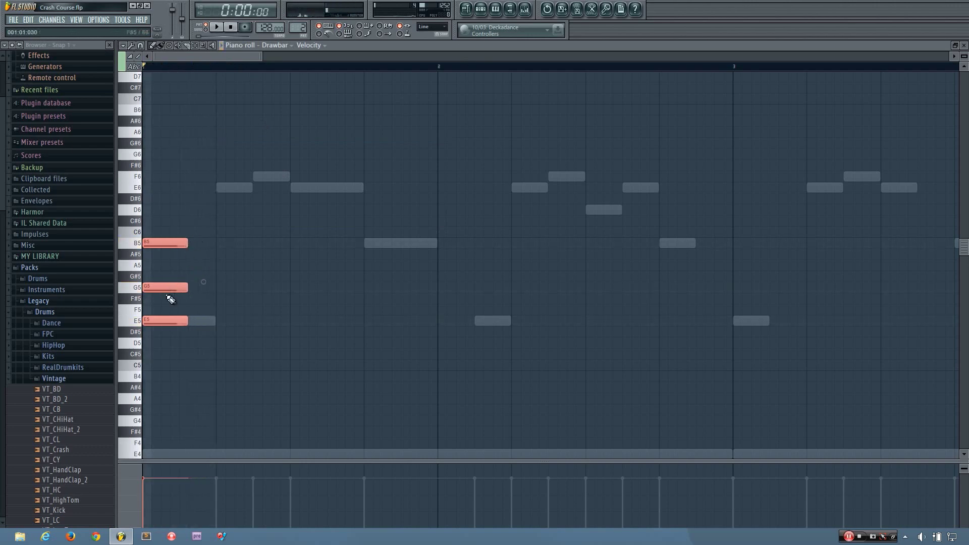
click(227, 323)
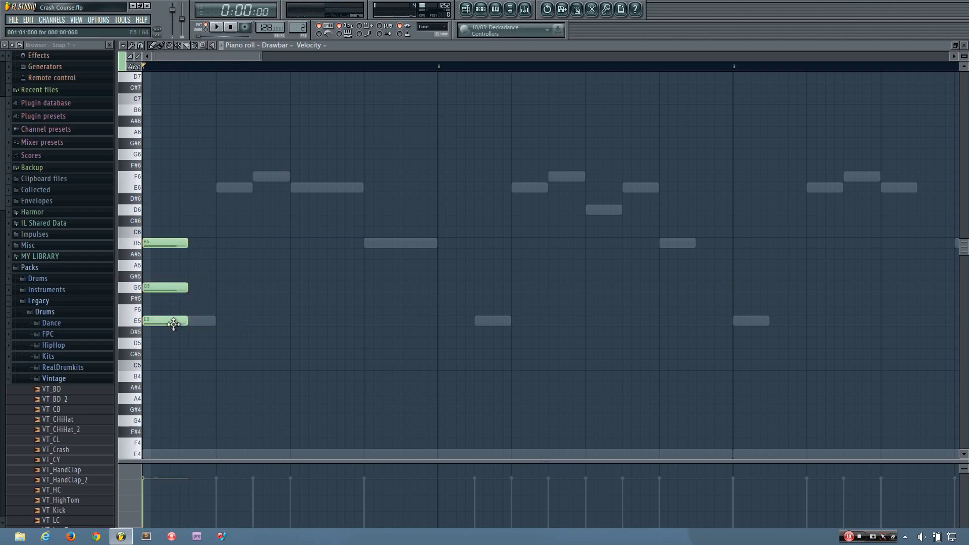
Add two short E5–G5–B5 stabs after the chord, then duplicate all nine notes rightward.
drag(170, 325, 163, 242)
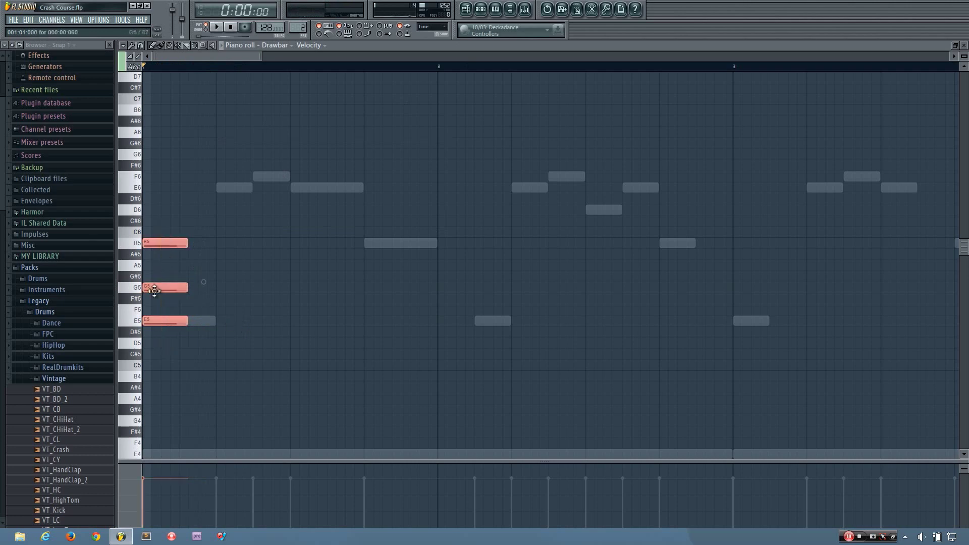
shift+drag(164, 289, 239, 290)
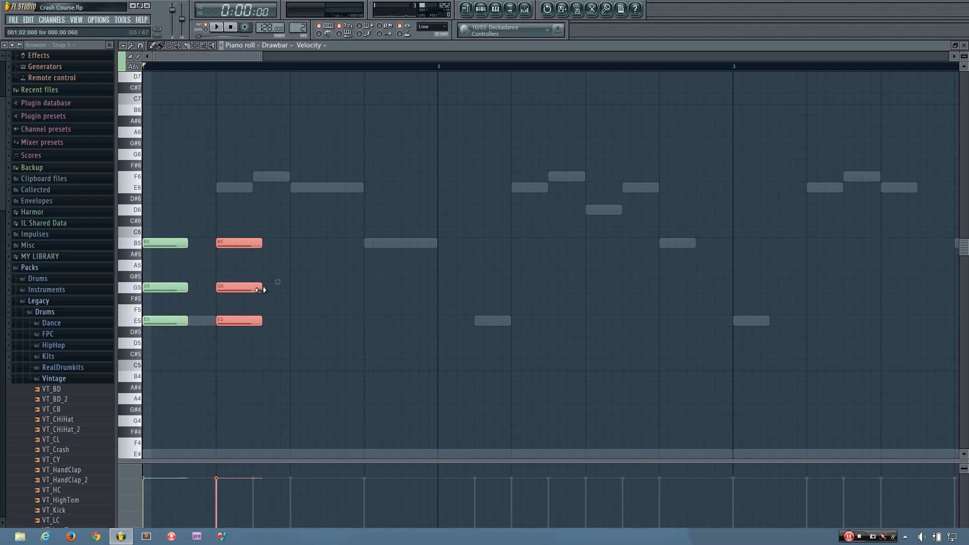
drag(261, 288, 228, 302)
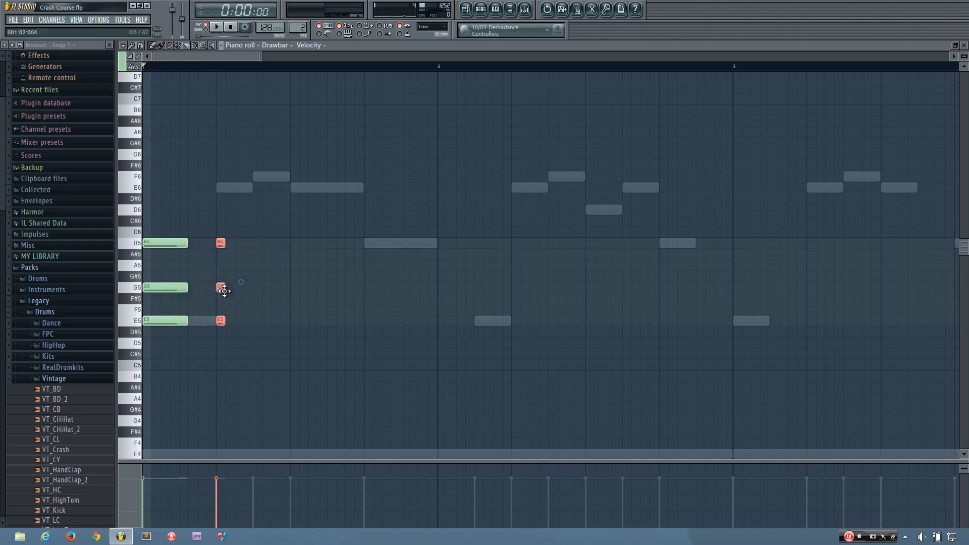
drag(219, 288, 257, 288)
key(space)
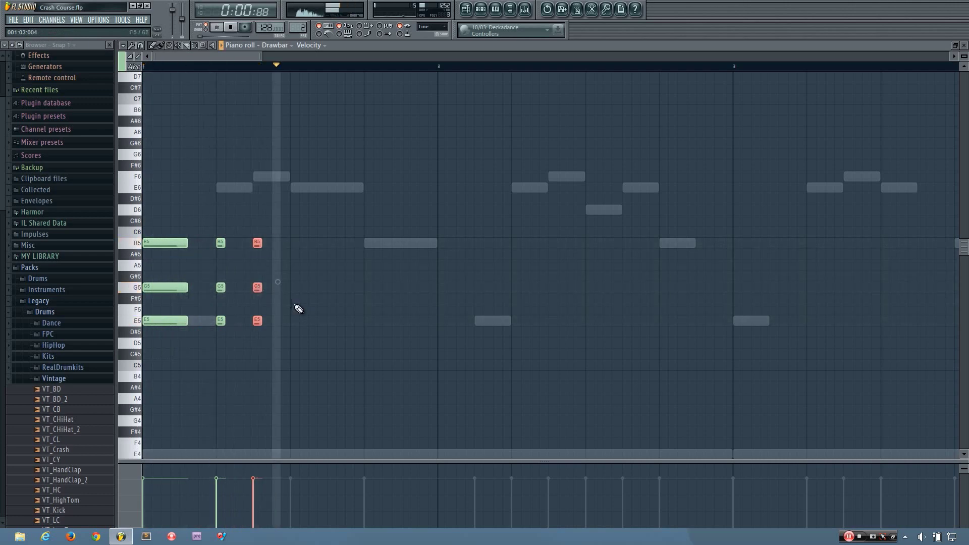
key(space)
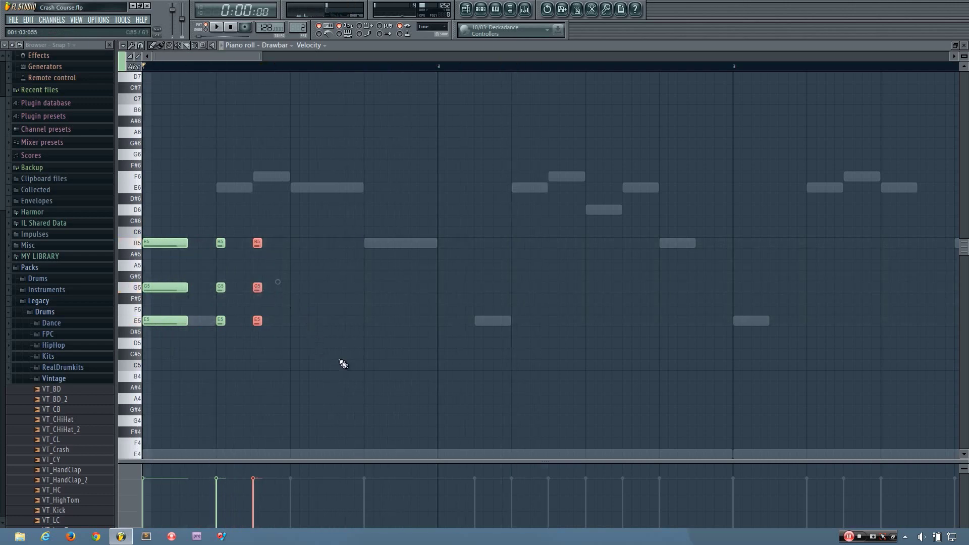
drag(338, 360, 156, 216)
drag(156, 285, 306, 288)
key(space)
Duplicate the chord rhythm twice so it runs through bar 4.
scroll(275, 335, down, 4)
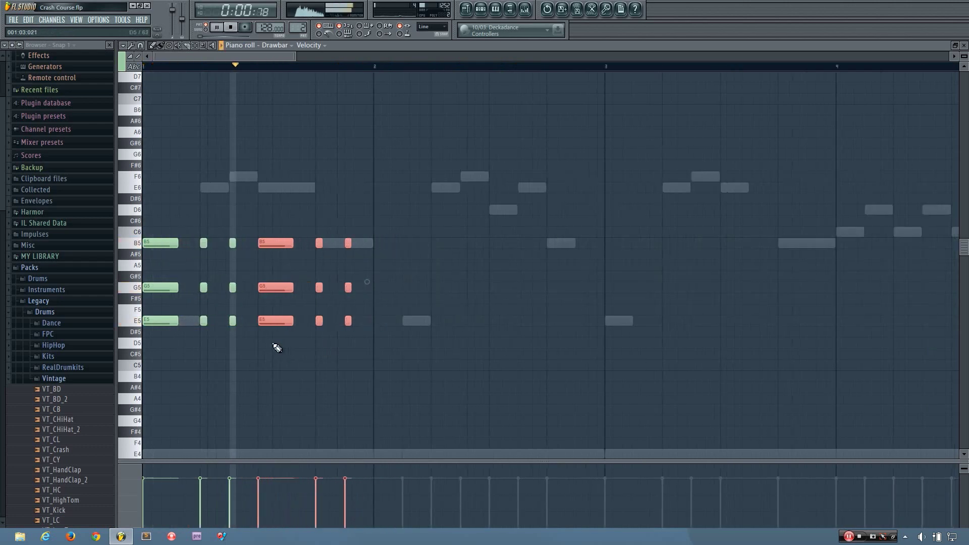
drag(346, 368, 147, 209)
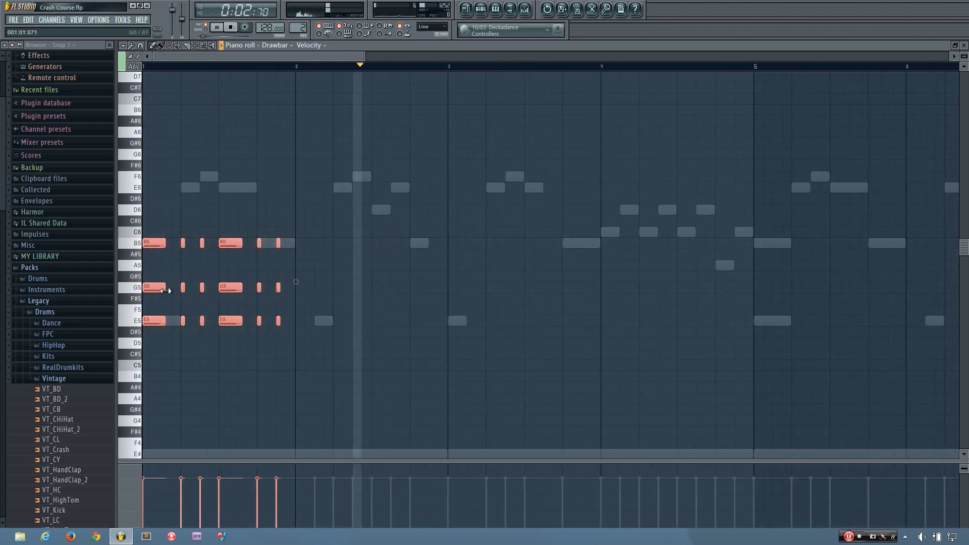
drag(231, 288, 317, 296)
drag(497, 357, 157, 216)
drag(164, 285, 465, 298)
key(space)
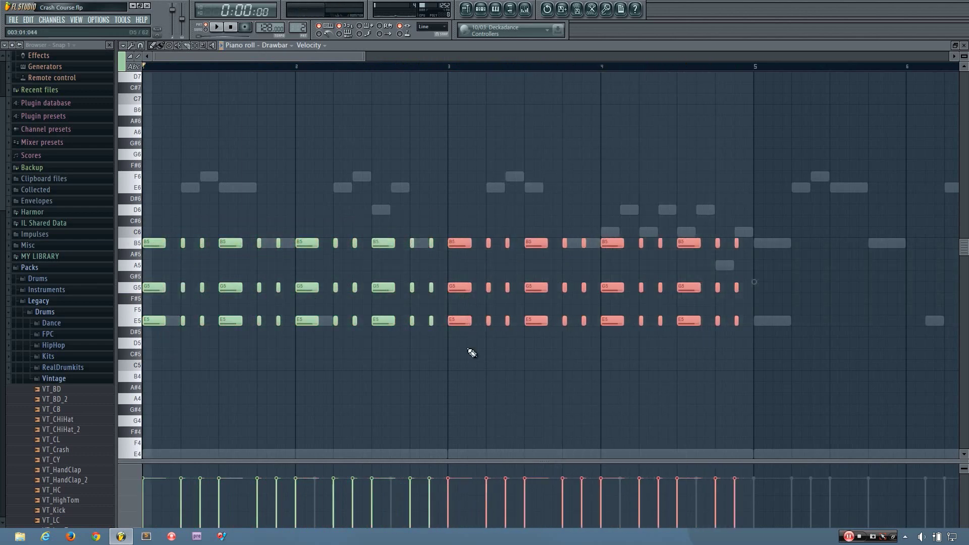
key(ctrl+d)
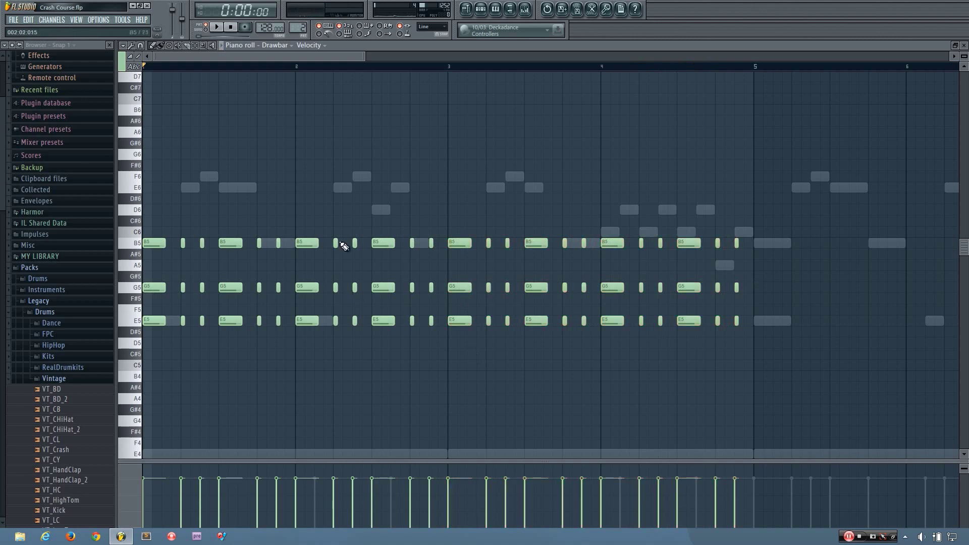
Raise the bar-4 top-row notes from B5 to C6, undoing a stray copy.
scroll(298, 57, down, 3)
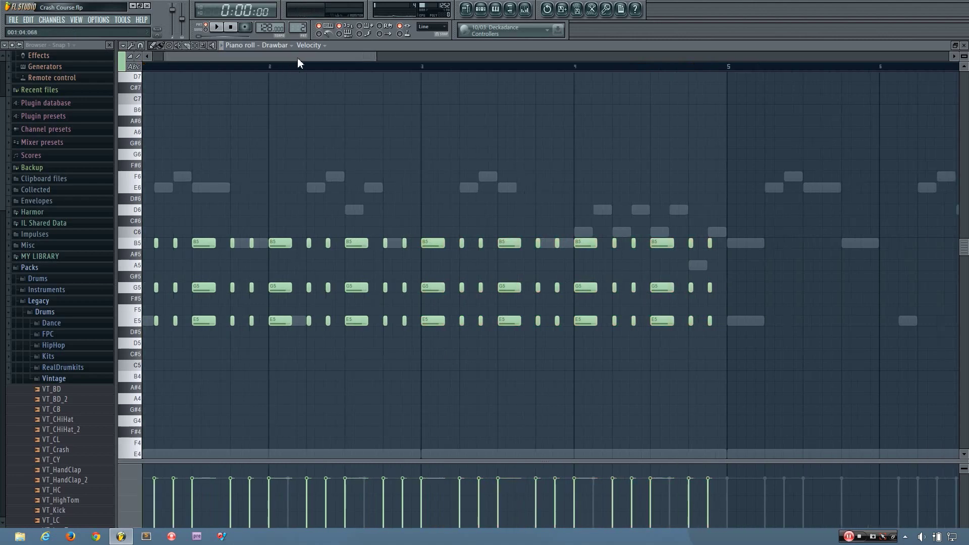
scroll(304, 59, down, 6)
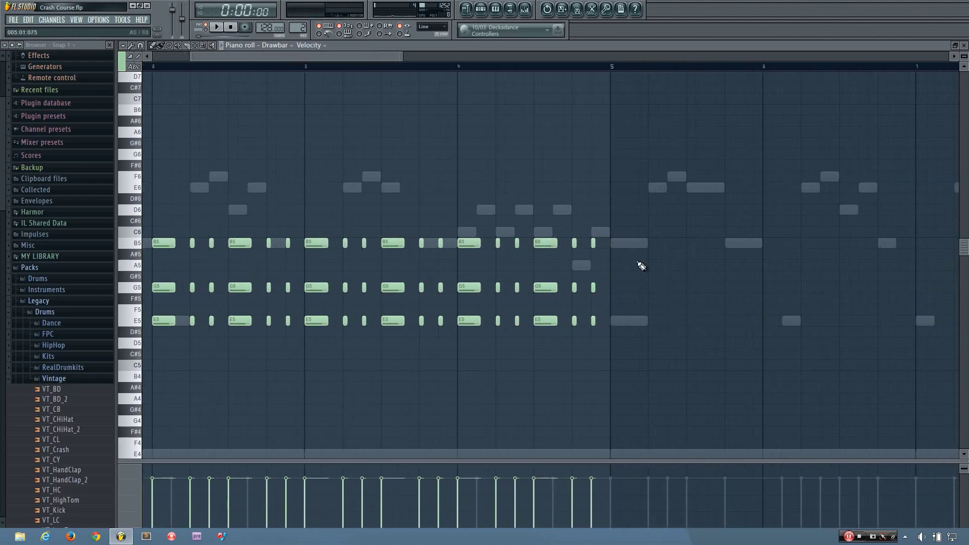
drag(639, 267, 471, 233)
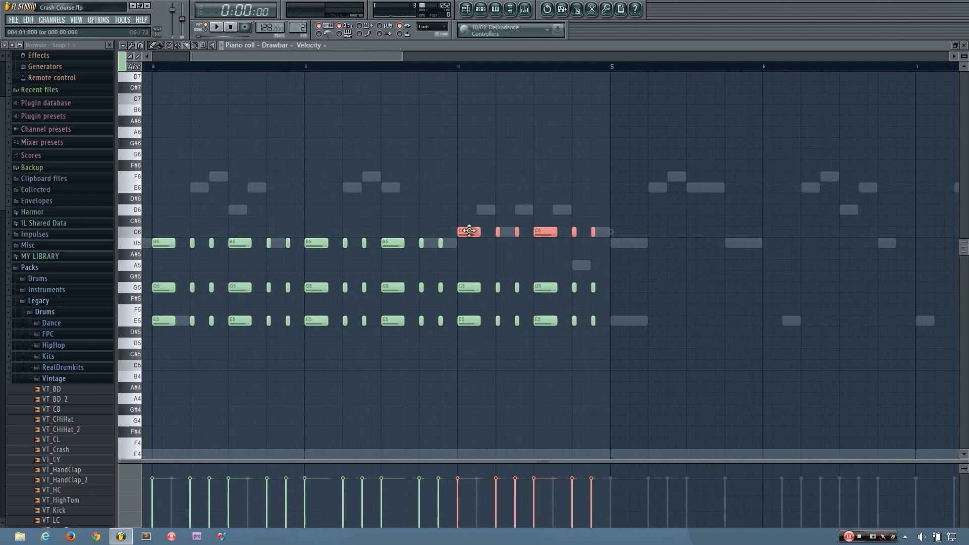
drag(349, 55, 290, 56)
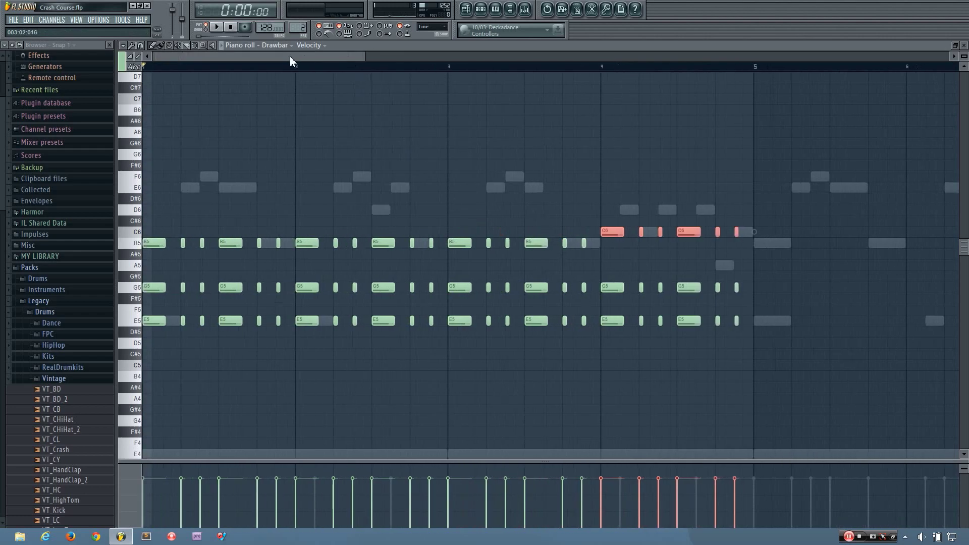
drag(364, 59, 374, 62)
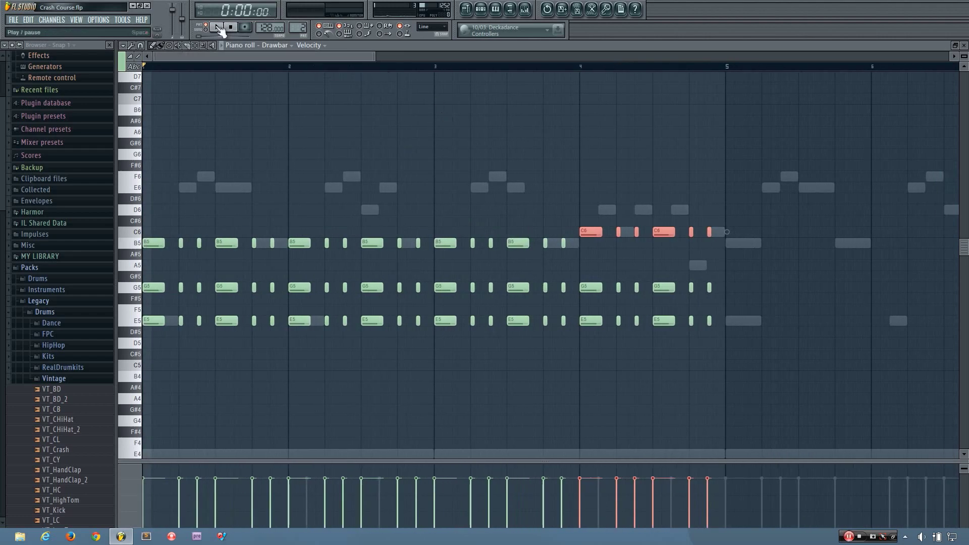
drag(592, 230, 592, 241)
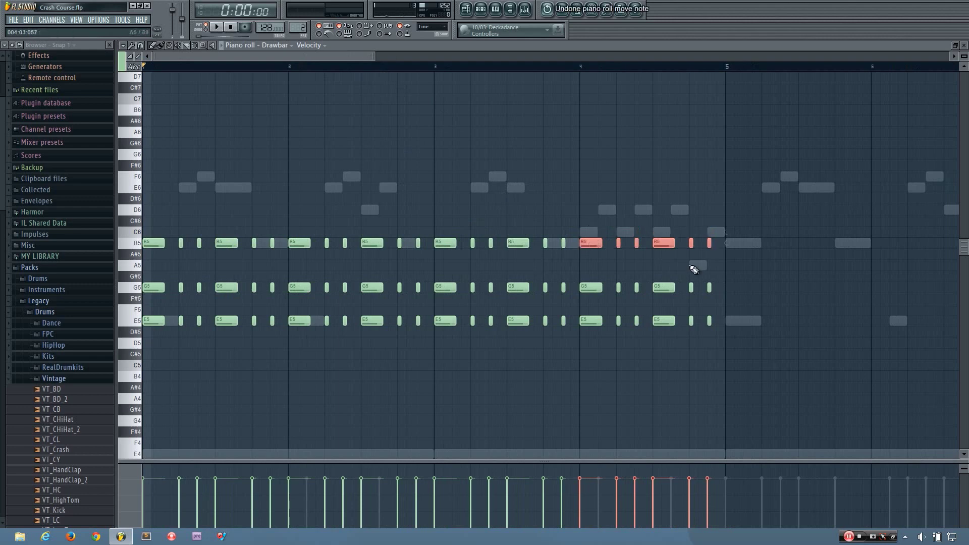
drag(742, 269, 592, 227)
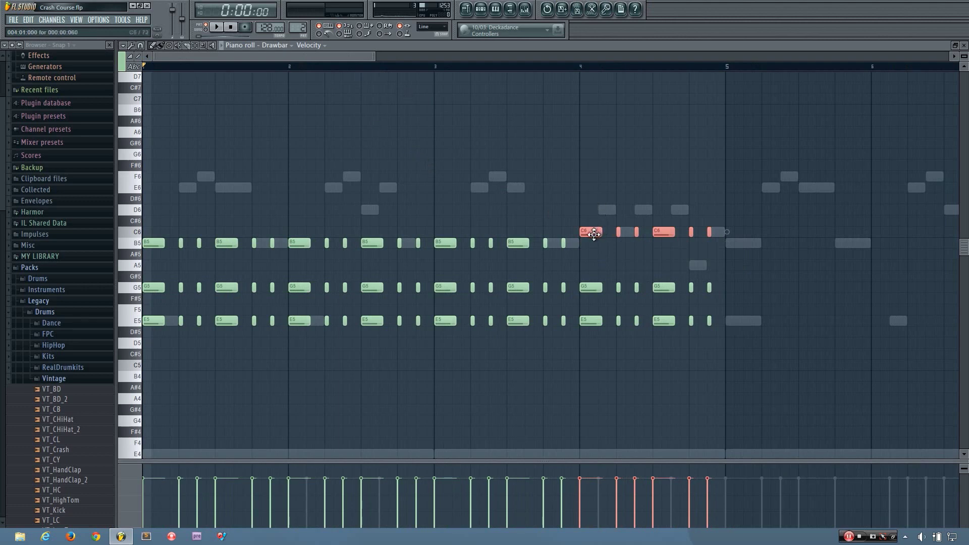
drag(594, 234, 641, 185)
key(ctrl+z)
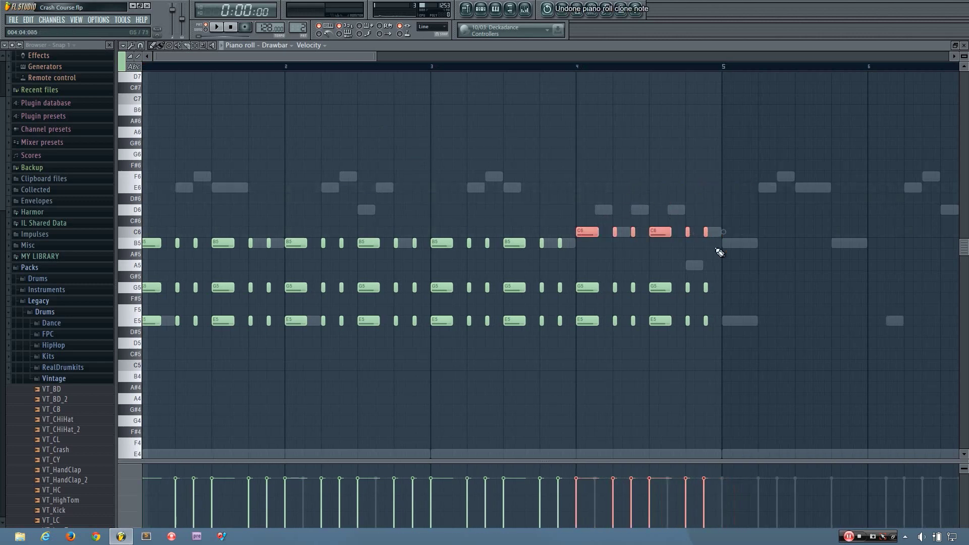
mouse_move(590, 231)
mouse_down()
mouse_move(600, 235)
mouse_move(598, 200)
mouse_move(587, 238)
mouse_up()
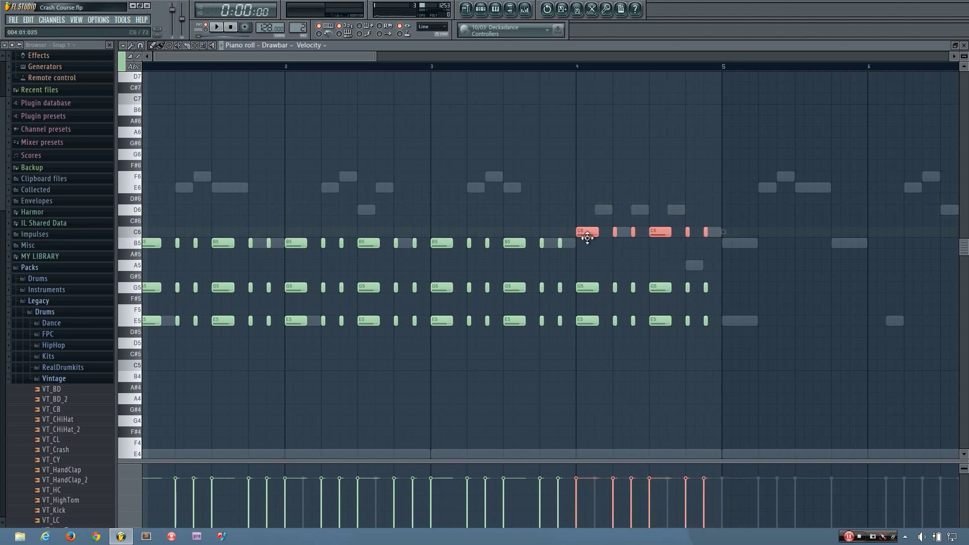
Play the melody, select all bar 1–4 notes and drag them later.
click(216, 28)
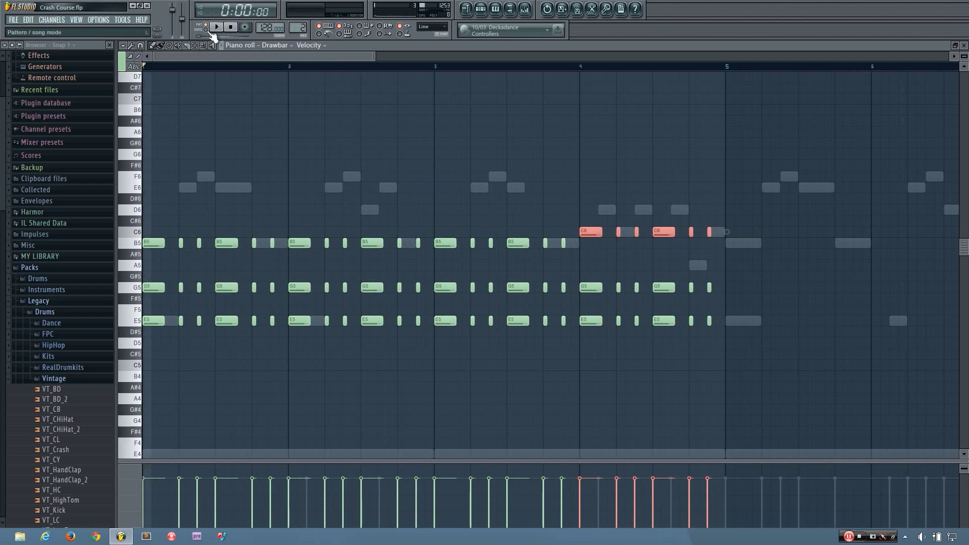
drag(807, 381, 151, 182)
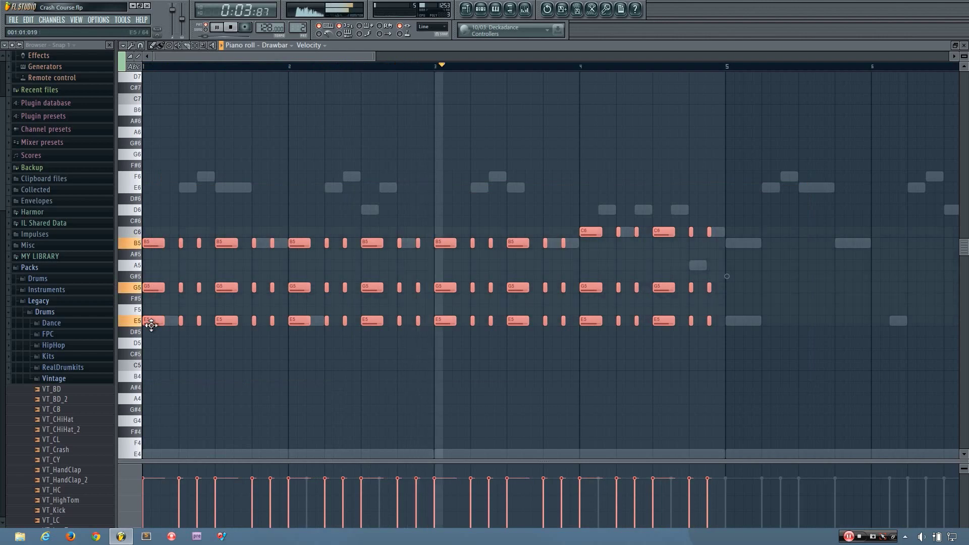
drag(154, 320, 736, 328)
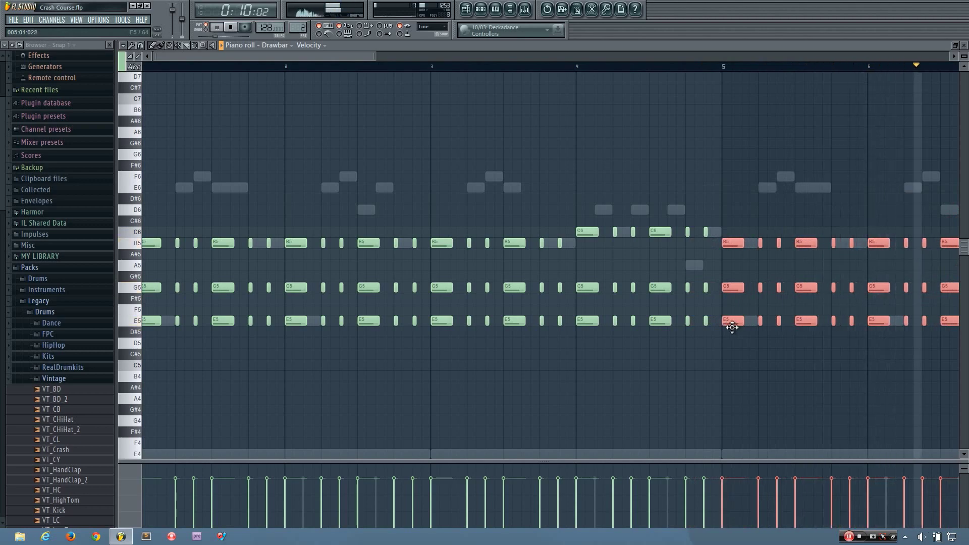
Copy bars 1–8 to start at bar 9, three semitones higher, and play it back.
scroll(531, 399, down, 3)
scroll(532, 401, down, 2)
drag(660, 378, 142, 173)
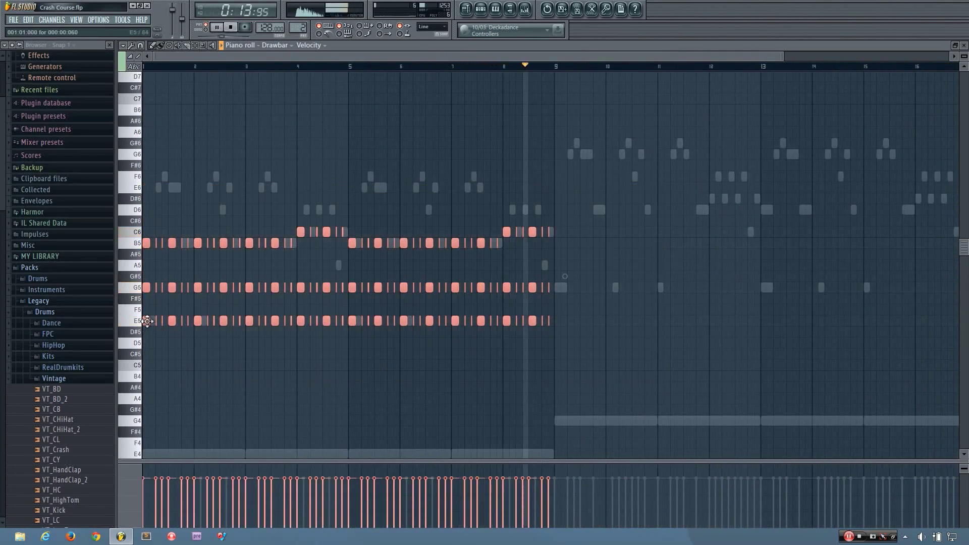
drag(147, 321, 561, 287)
scroll(559, 297, up, 5)
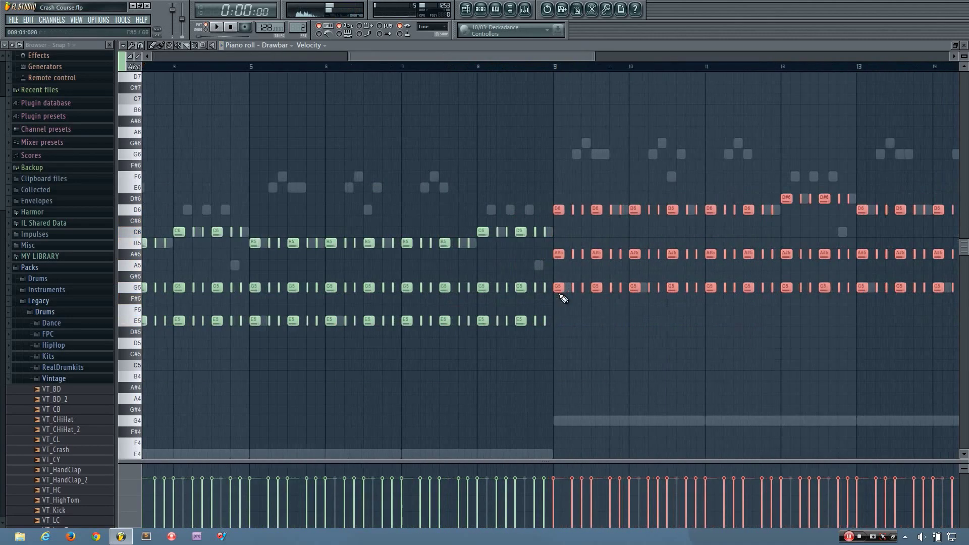
scroll(563, 298, down, 6)
key(space)
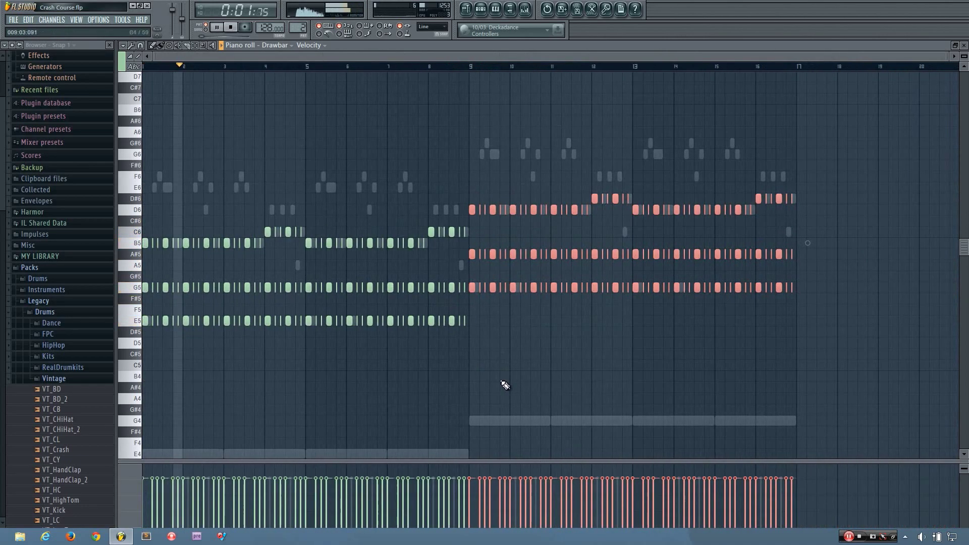
click(775, 348)
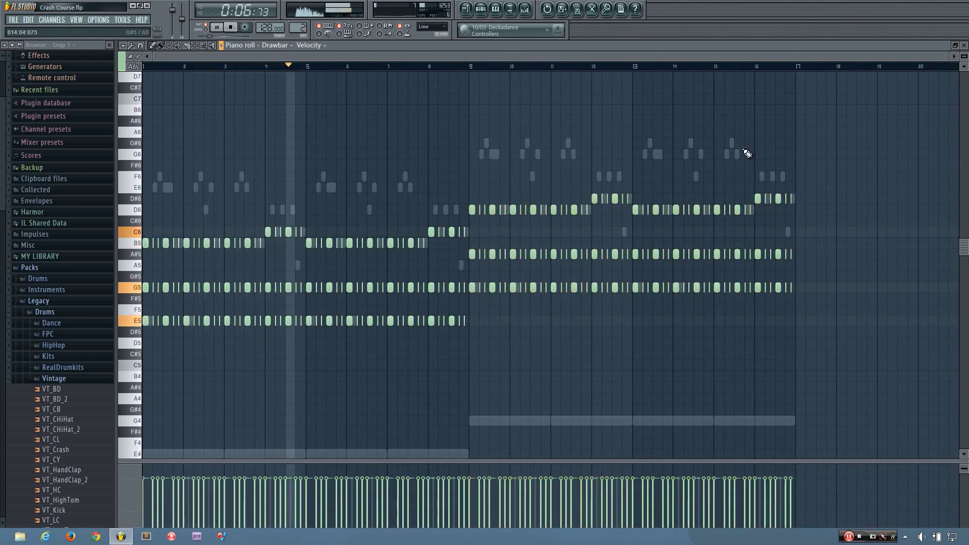
Close the piano roll, move the Melody channel rack toward the centre, and stop playback.
click(964, 46)
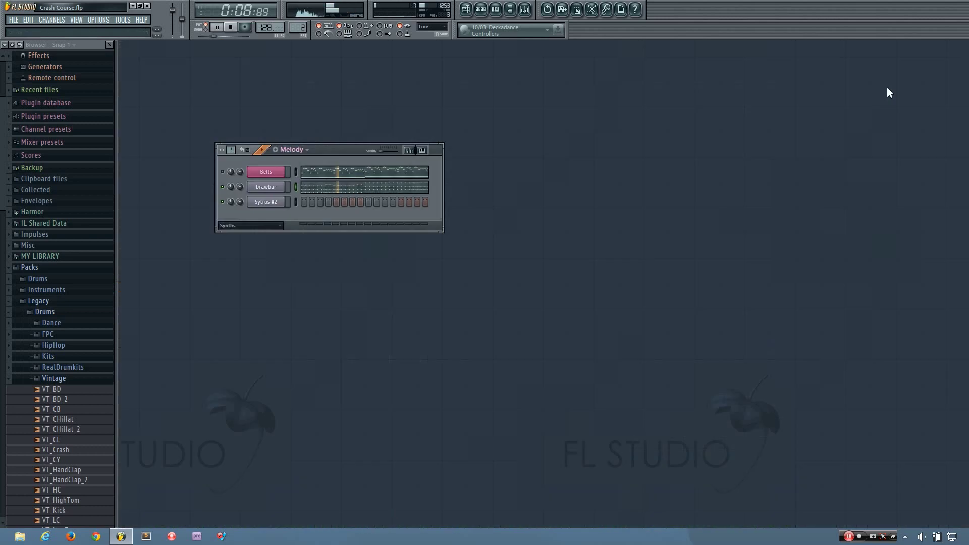
drag(347, 153, 420, 174)
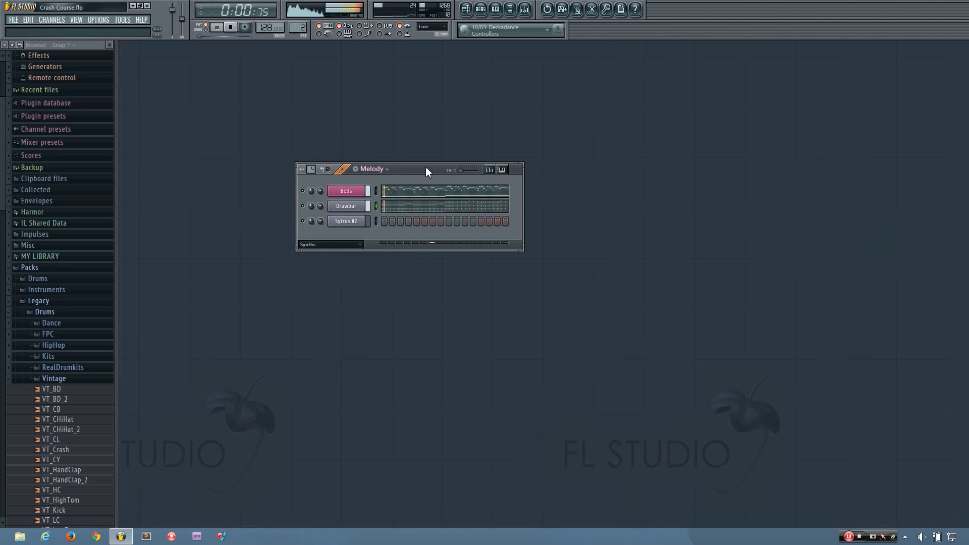
key(space)
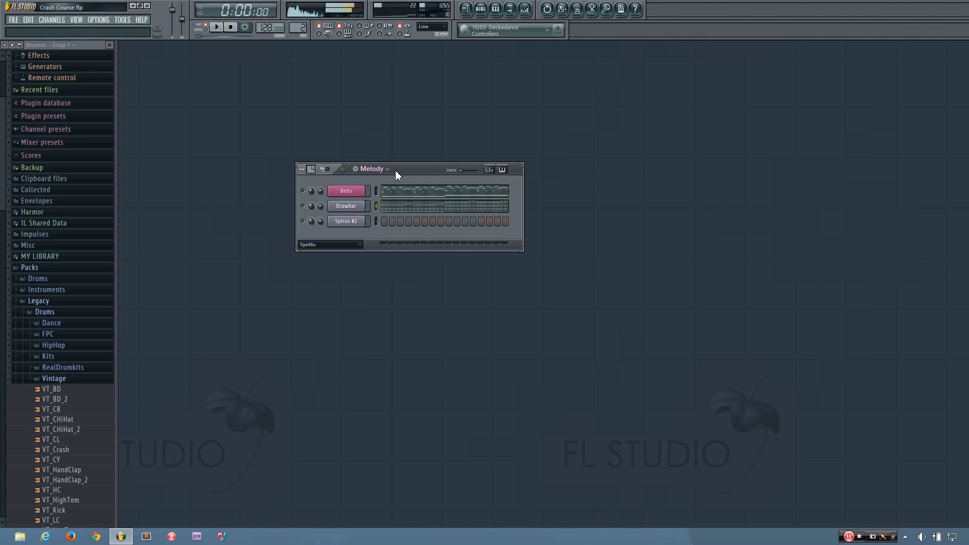
Rename the Drawbar channel to Organ and give it a pink colour.
shift+click(352, 211)
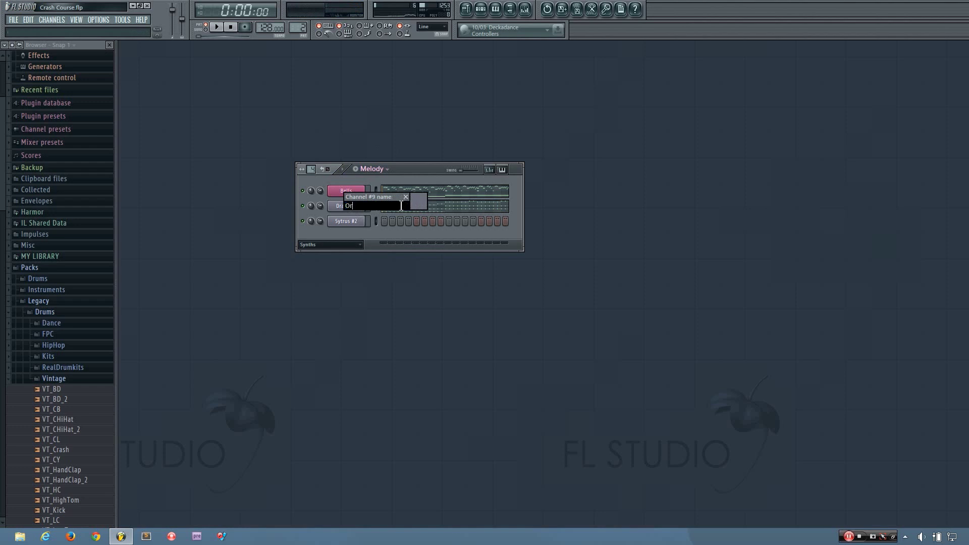
key(Return)
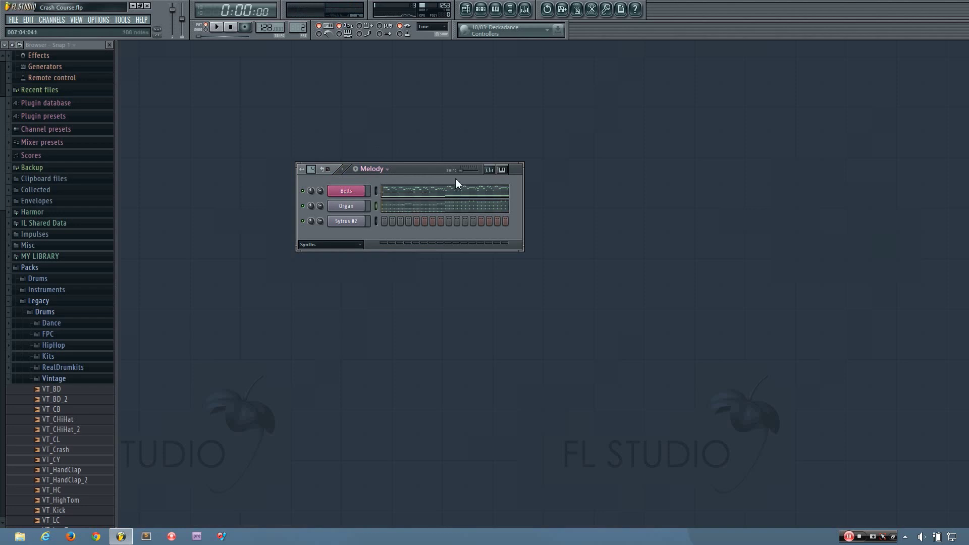
key(F2)
click(417, 205)
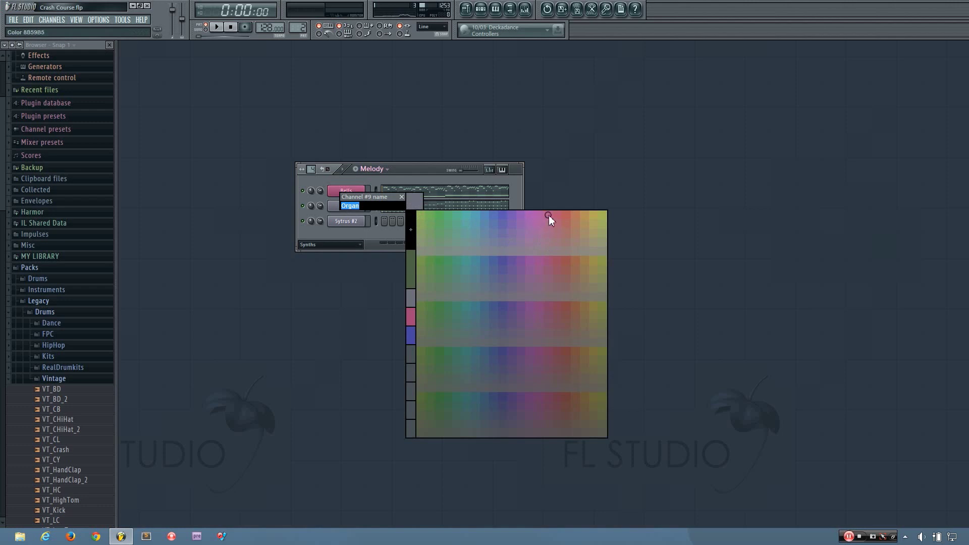
click(544, 215)
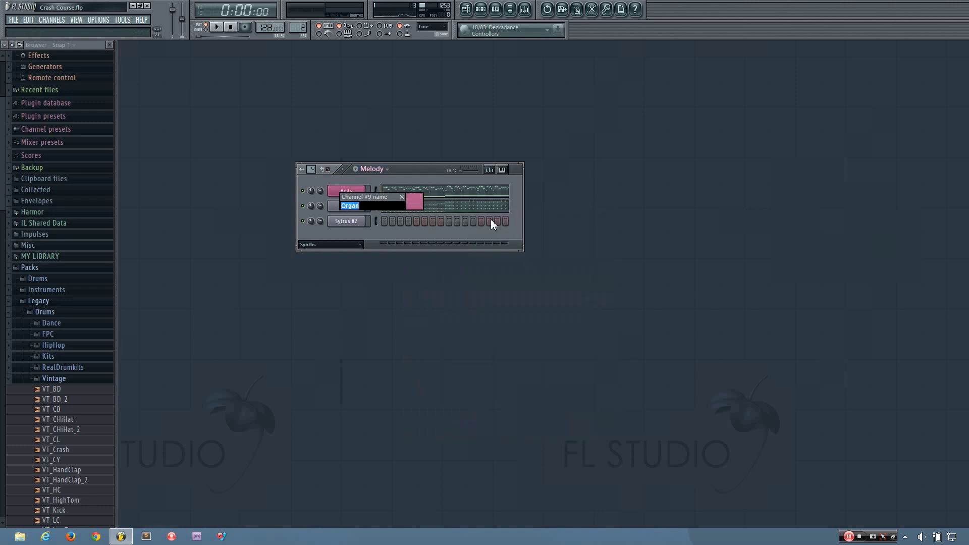
key(Return)
click(376, 222)
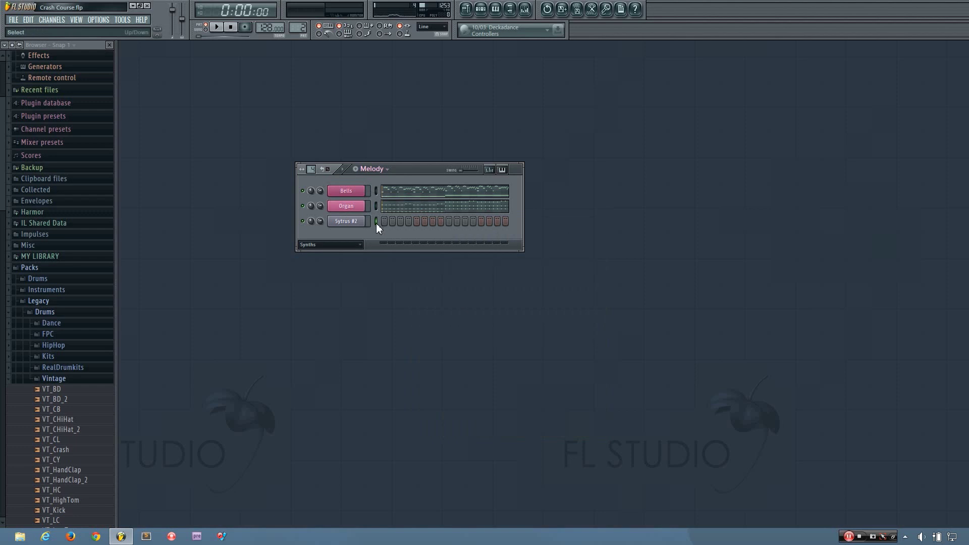
Open Sytrus #2, move its window lower right, and browse then dismiss its plugin options.
click(346, 221)
drag(276, 159, 455, 238)
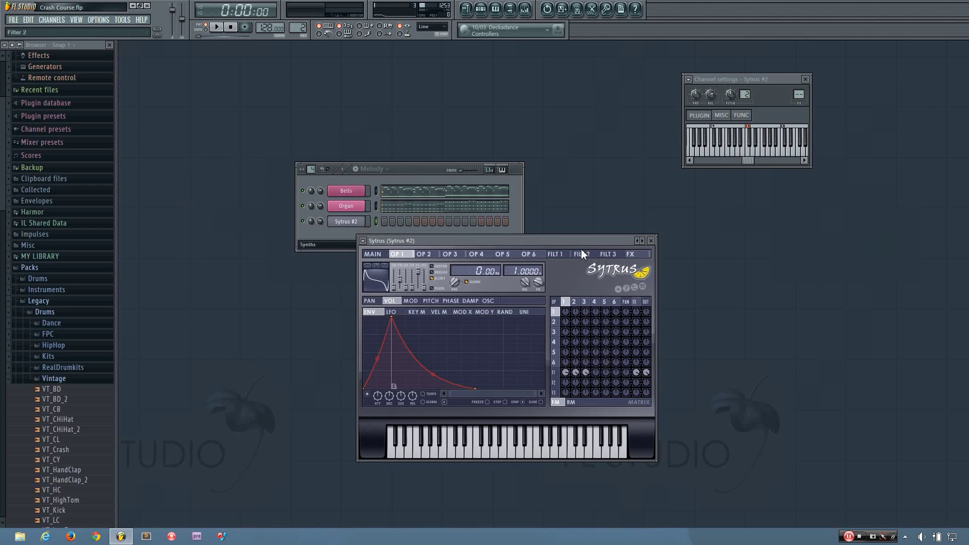
click(363, 241)
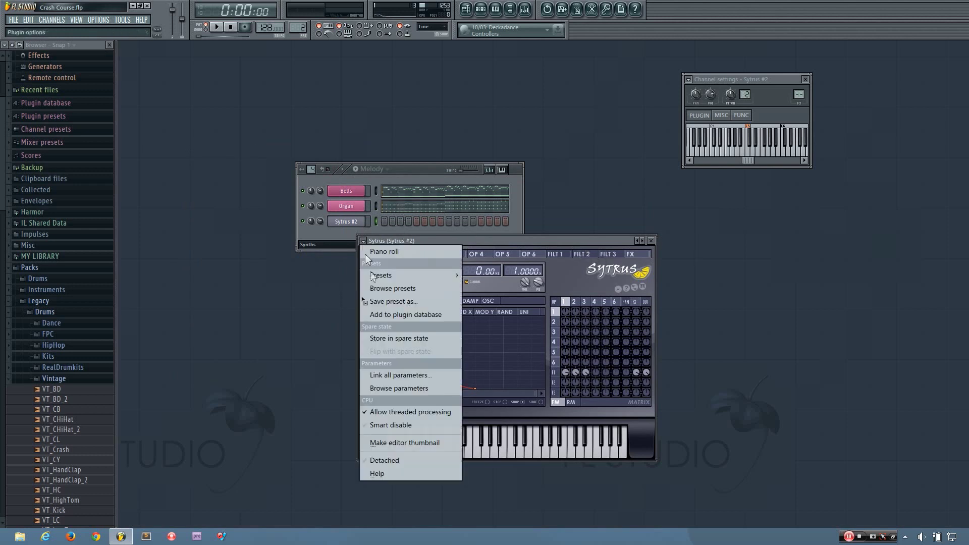
mouse_move(375, 278)
click(323, 498)
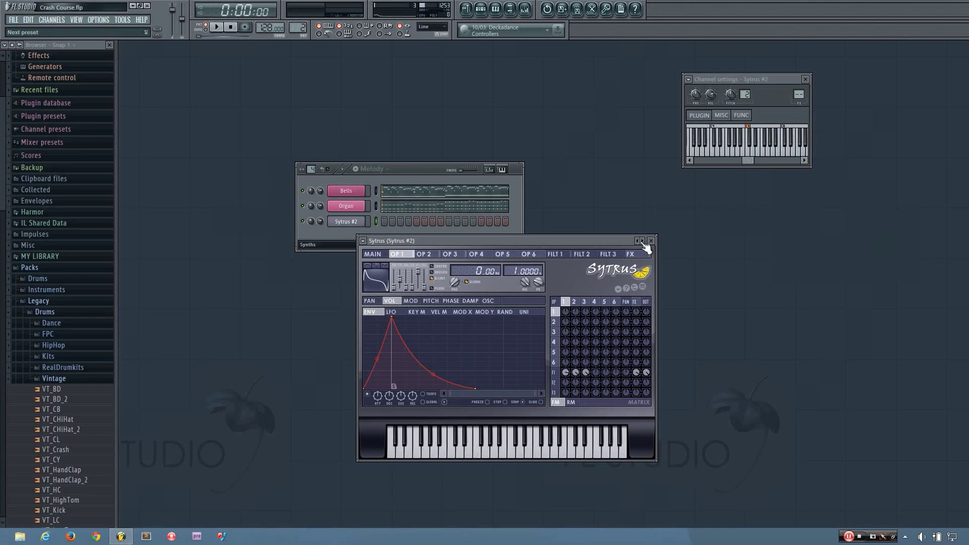
click(364, 193)
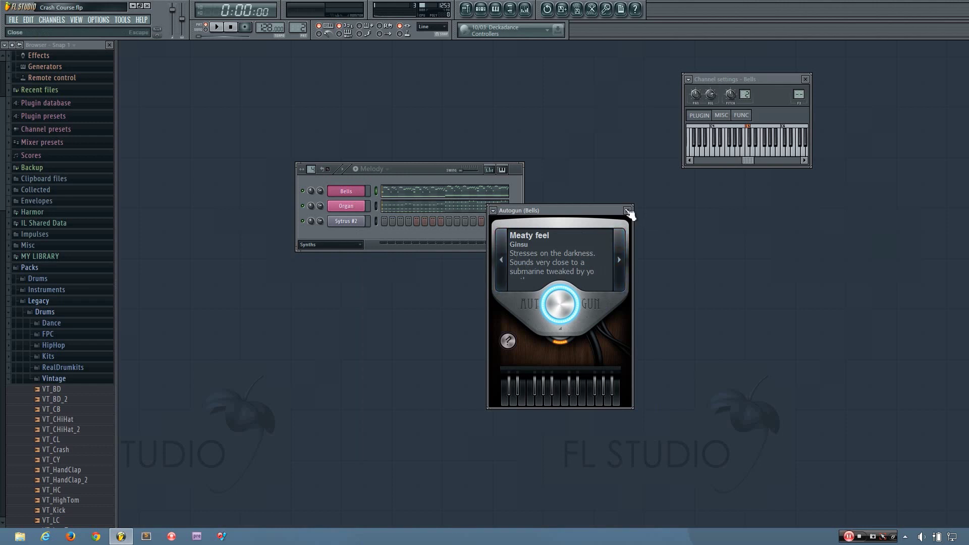
Move the Autogun window up and open its Help page from the plugin options.
drag(594, 208, 600, 129)
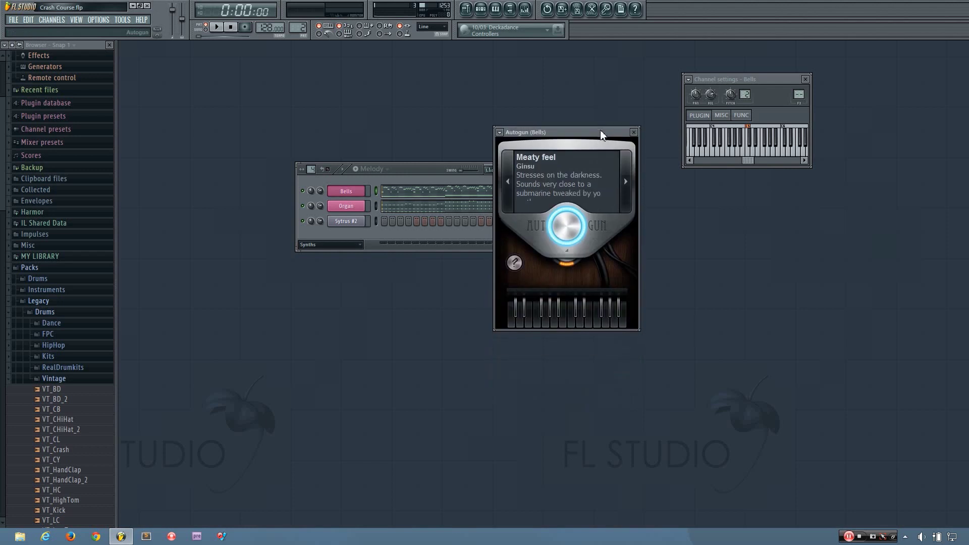
click(500, 133)
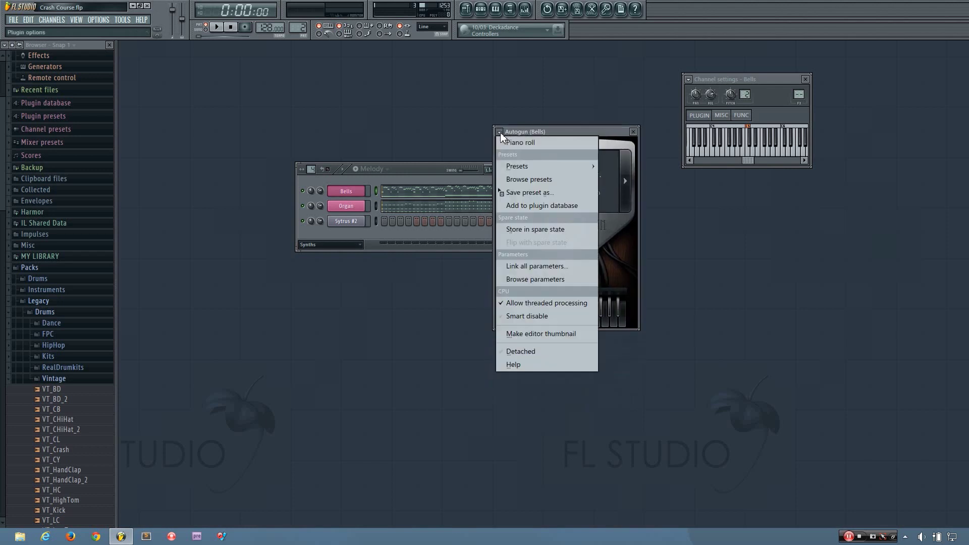
click(514, 364)
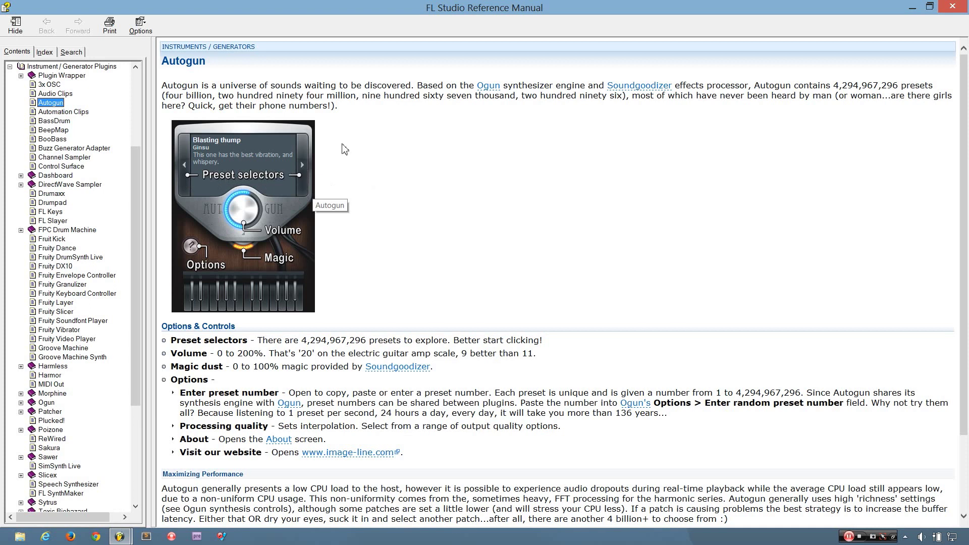
Close the Reference Manual window to return to the Bells channel's Autogun plugin.
click(944, 11)
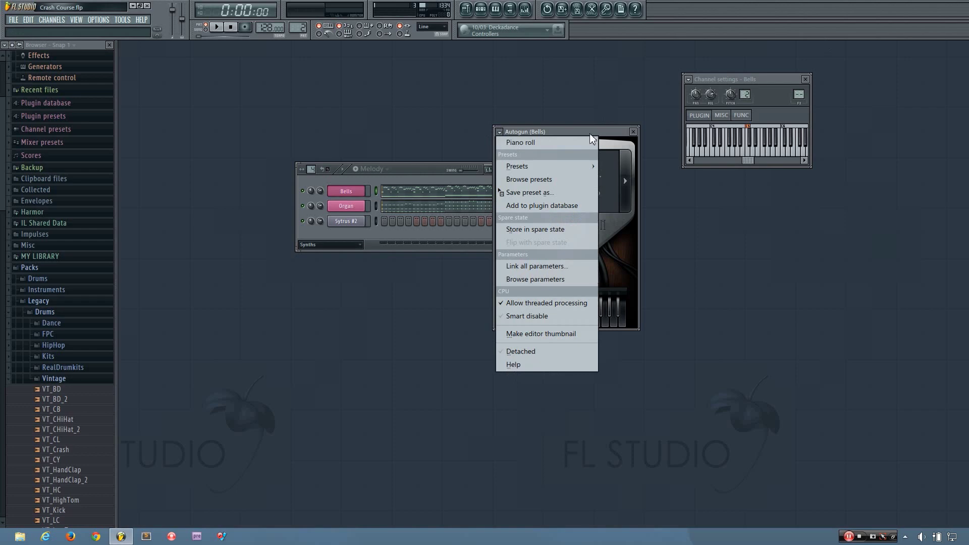
Close the Autogun plugin window and the Bells channel settings window.
click(626, 131)
click(633, 132)
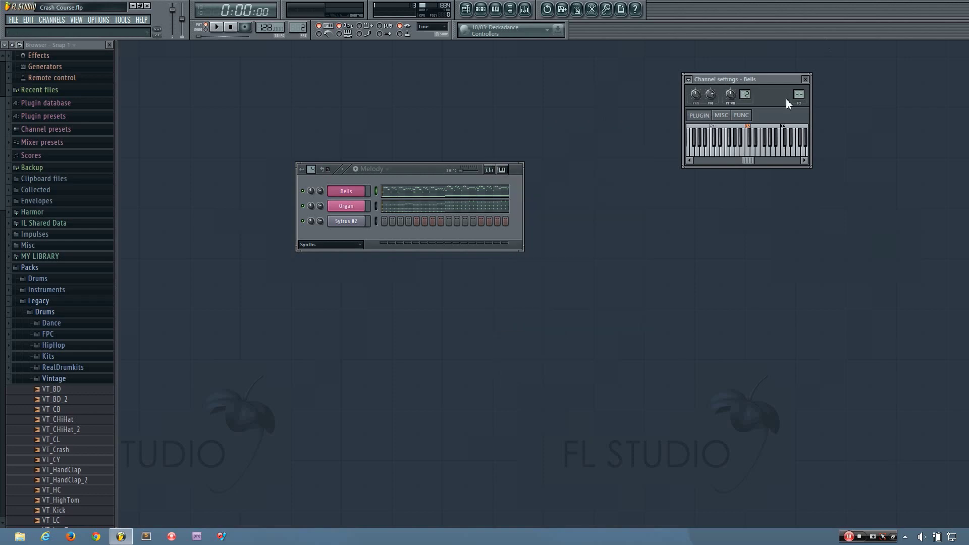
click(805, 79)
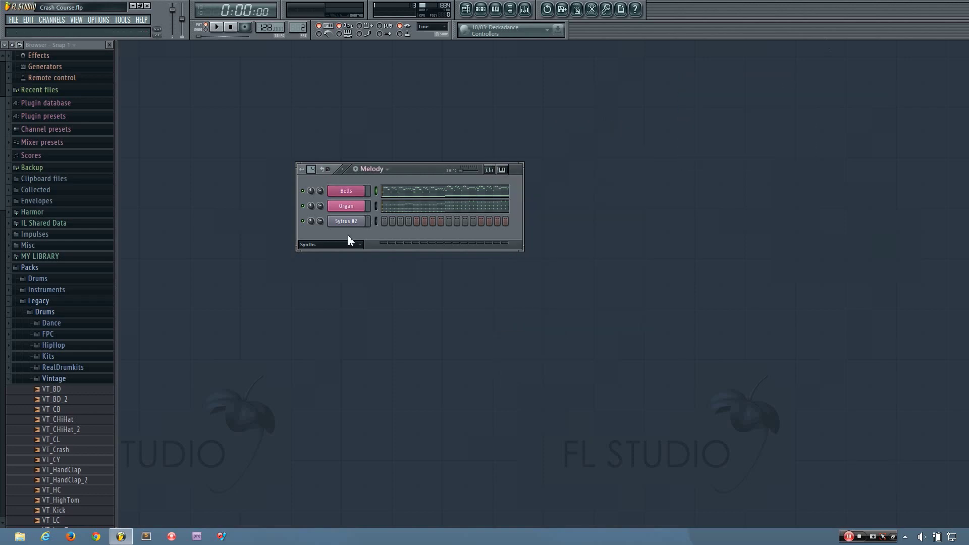
Load the PWM saw preset into the Sytrus #2 channel from the plugin's presets.
click(346, 221)
drag(395, 238, 381, 218)
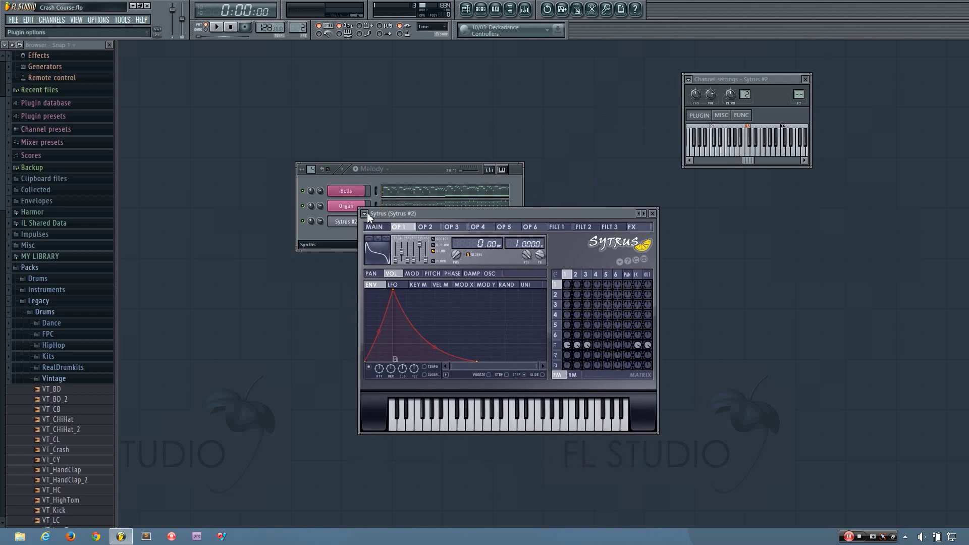
click(364, 213)
mouse_move(386, 249)
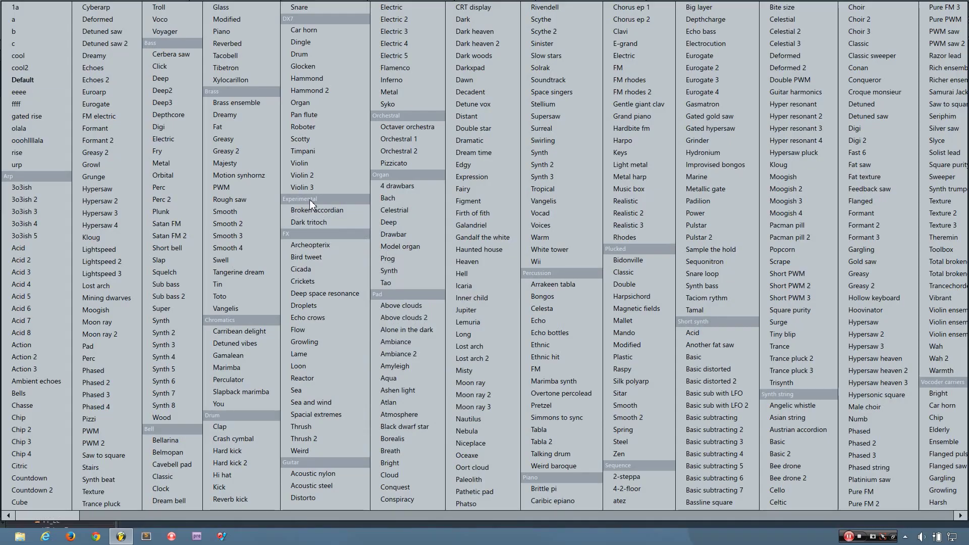
scroll(309, 199, right, 3)
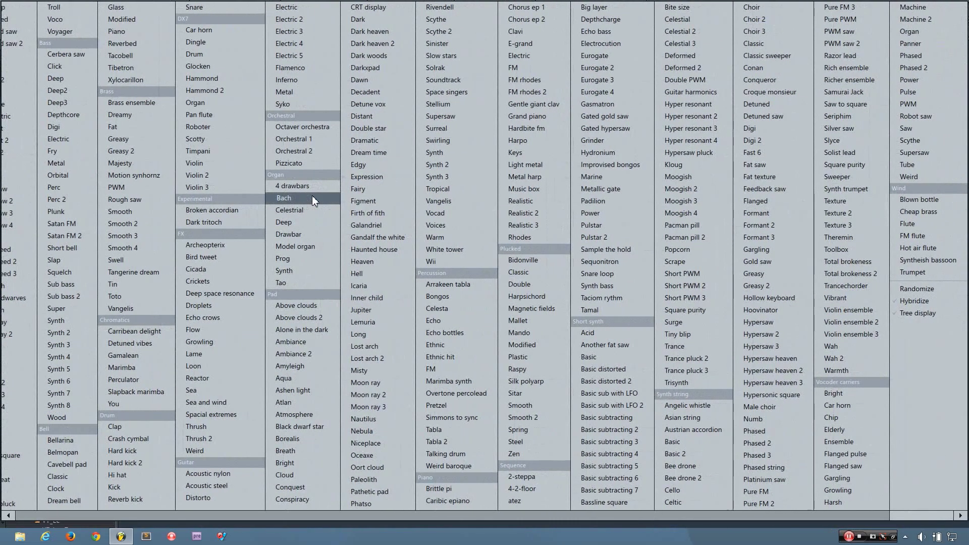
scroll(311, 199, left, 3)
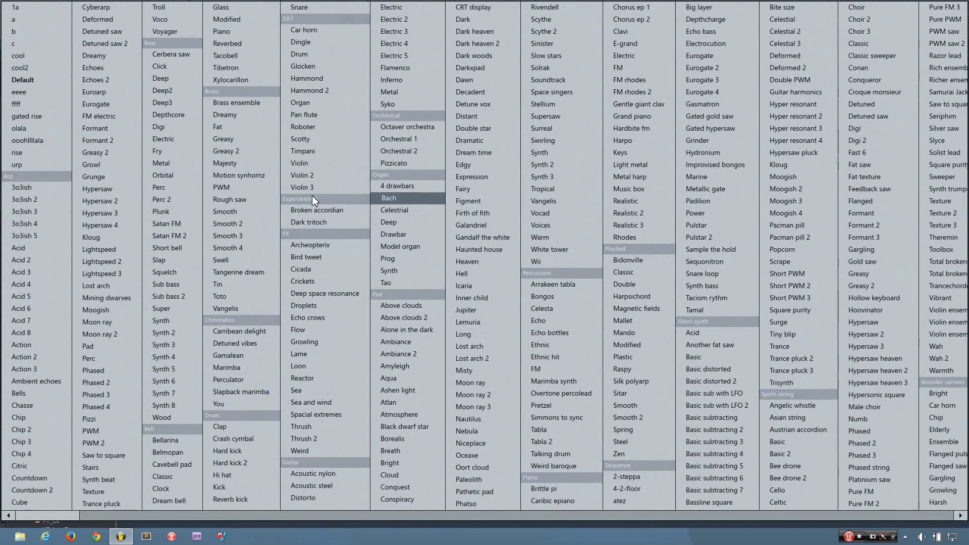
scroll(313, 196, right, 3)
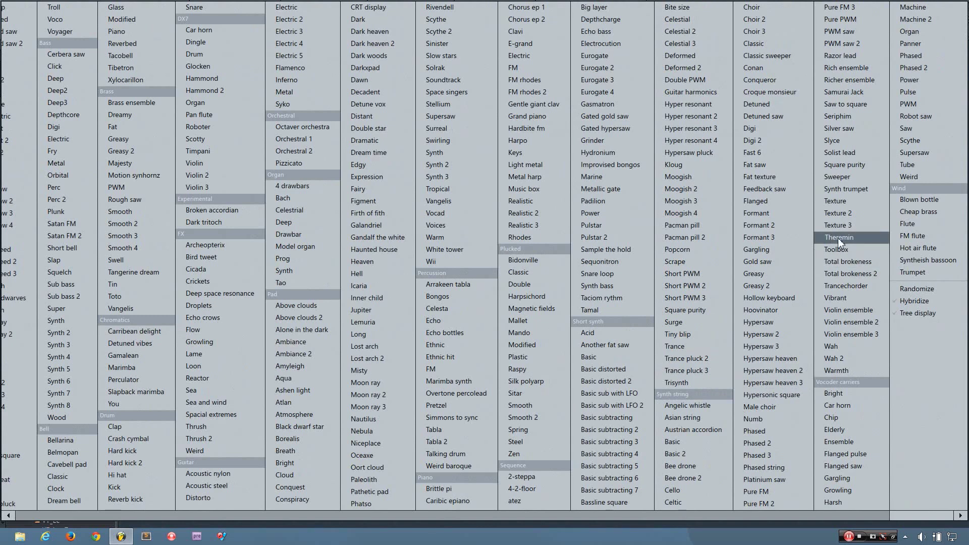
click(856, 32)
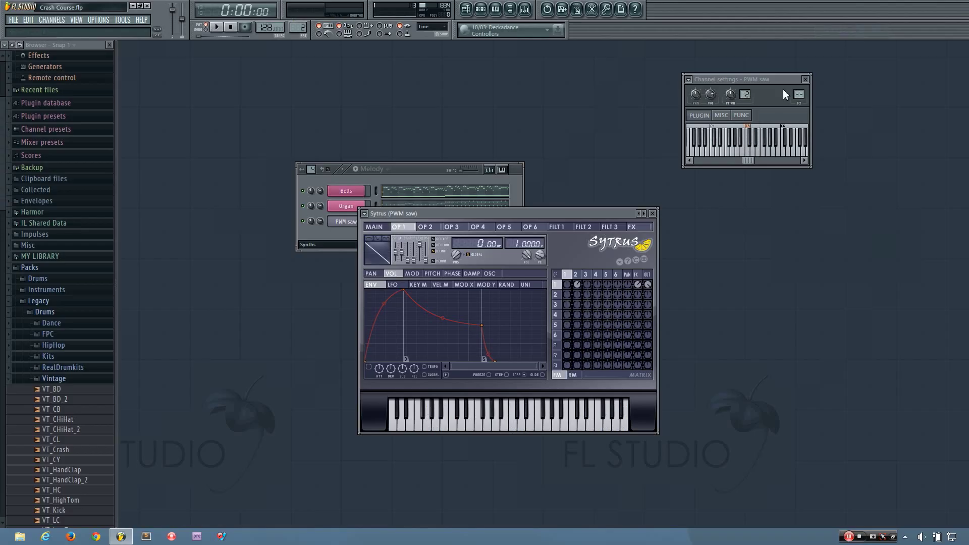
Play test notes on PWM saw, show the Sytrus main page and arrange the windows.
click(805, 79)
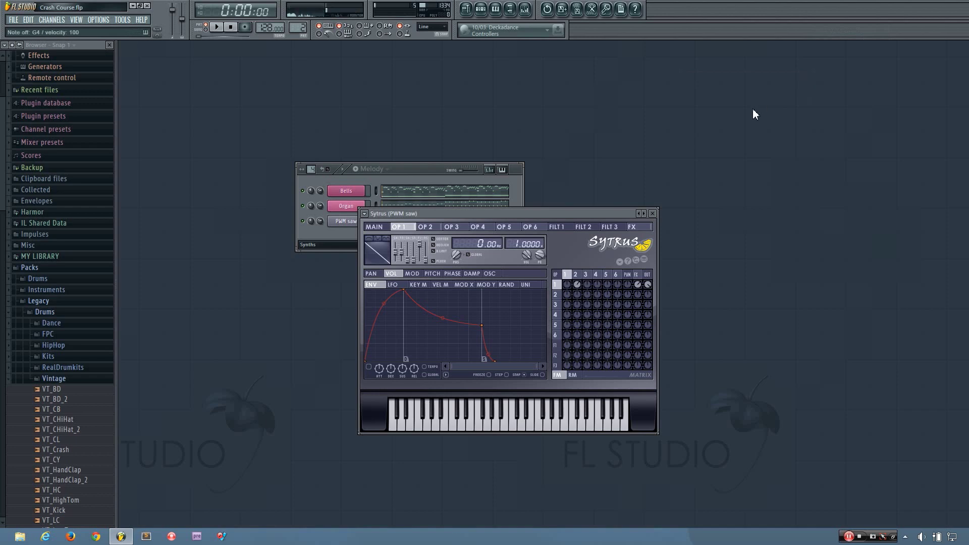
key(c)
key(m)
click(388, 230)
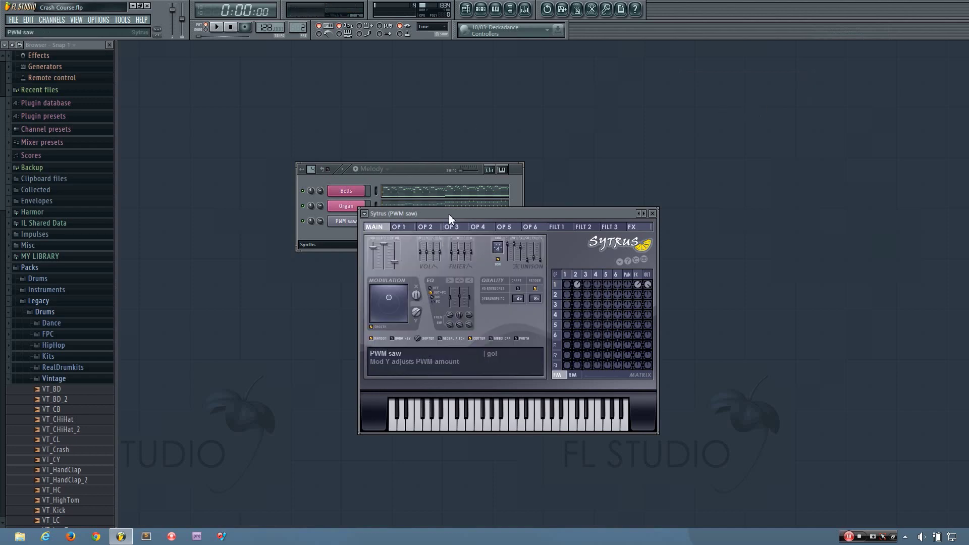
drag(449, 214, 610, 241)
drag(396, 172, 379, 155)
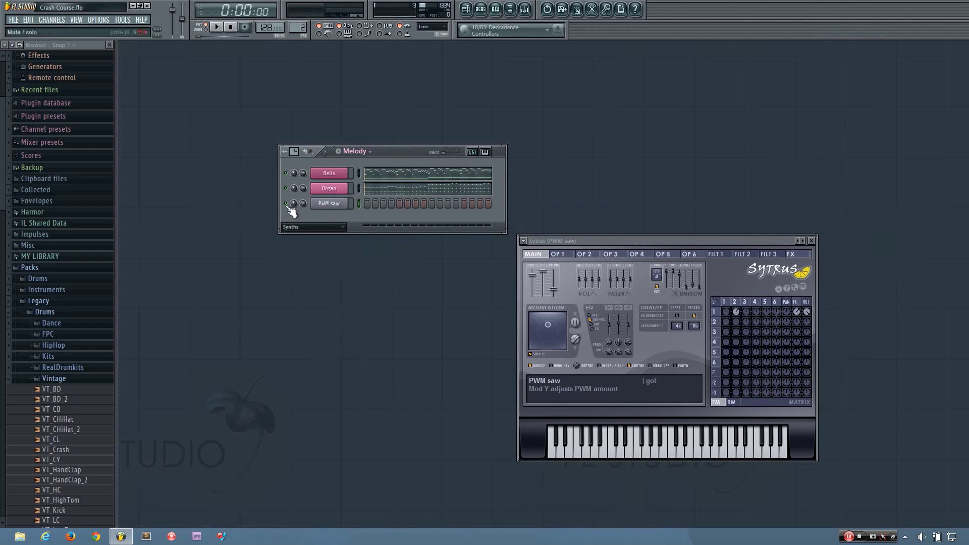
Play the Melody pattern and turn down the PWM saw channel's volume.
key(space)
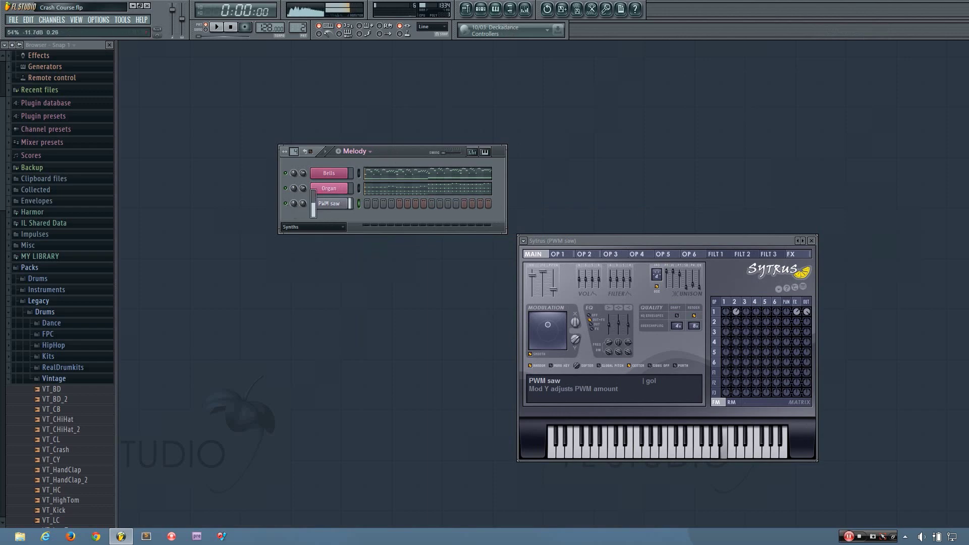
drag(302, 204, 301, 192)
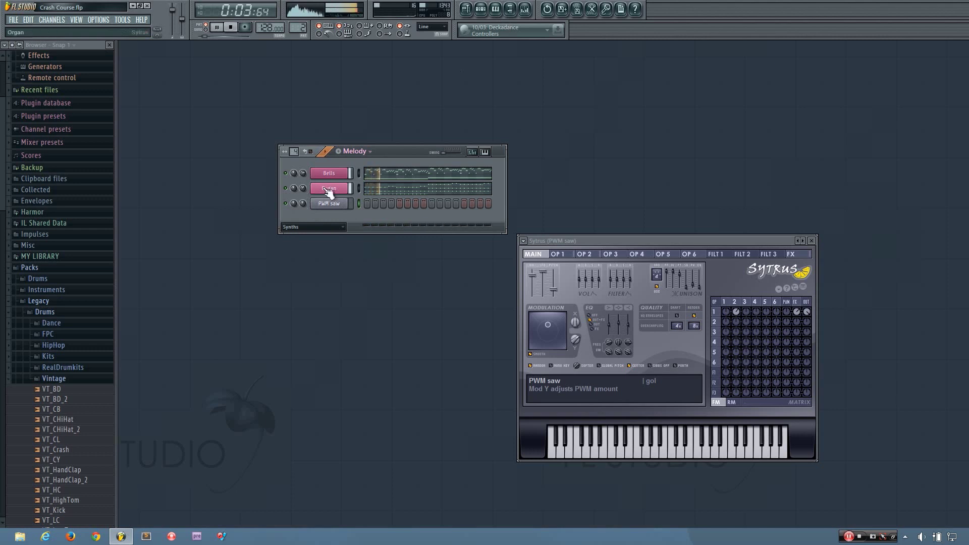
key(space)
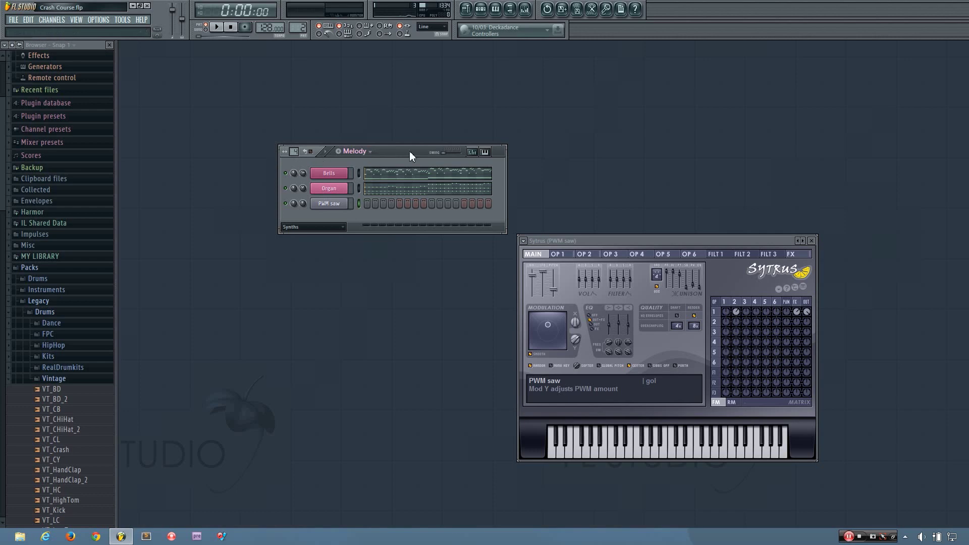
mouse_move(410, 150)
mouse_down()
mouse_move(388, 162)
mouse_move(398, 161)
mouse_up()
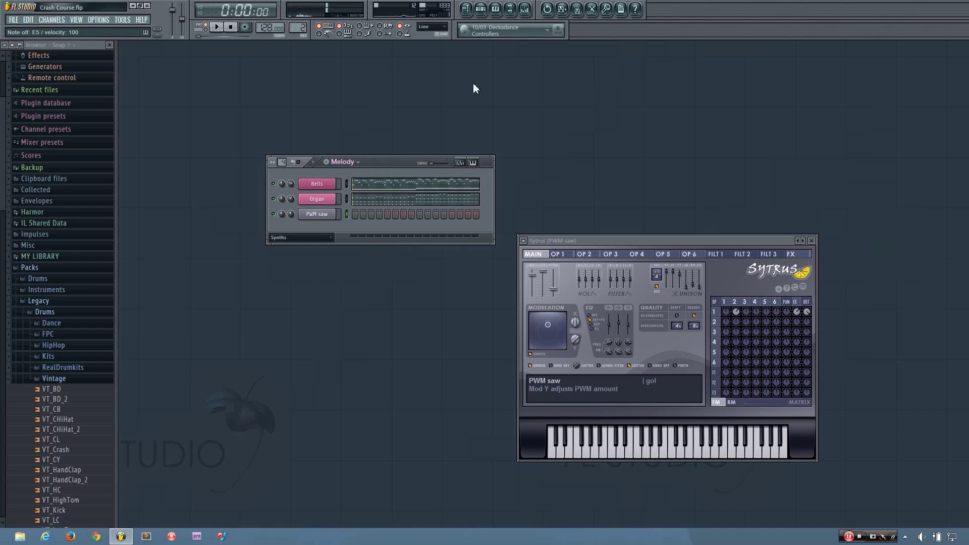
Open the PWM saw channel in the piano roll and scroll up to its notes.
click(496, 10)
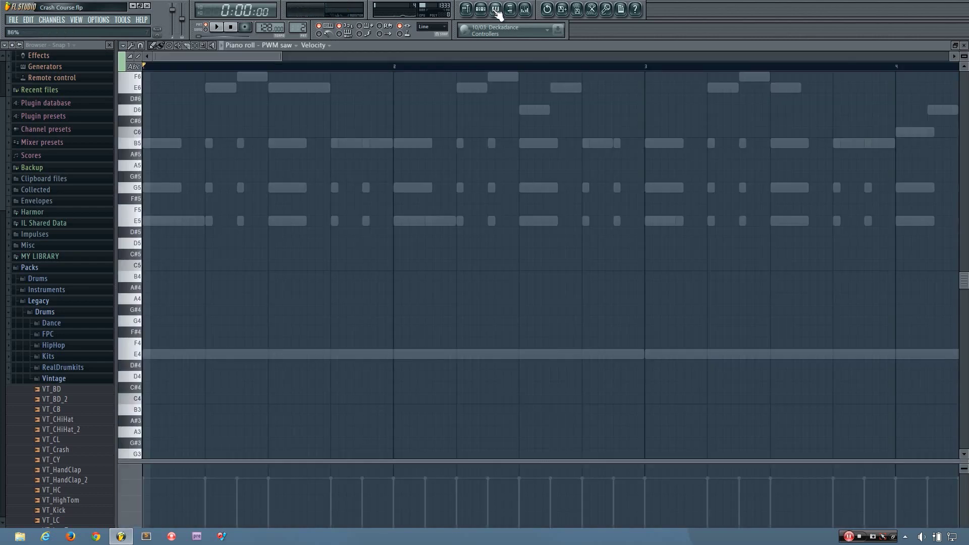
scroll(397, 209, up, 2)
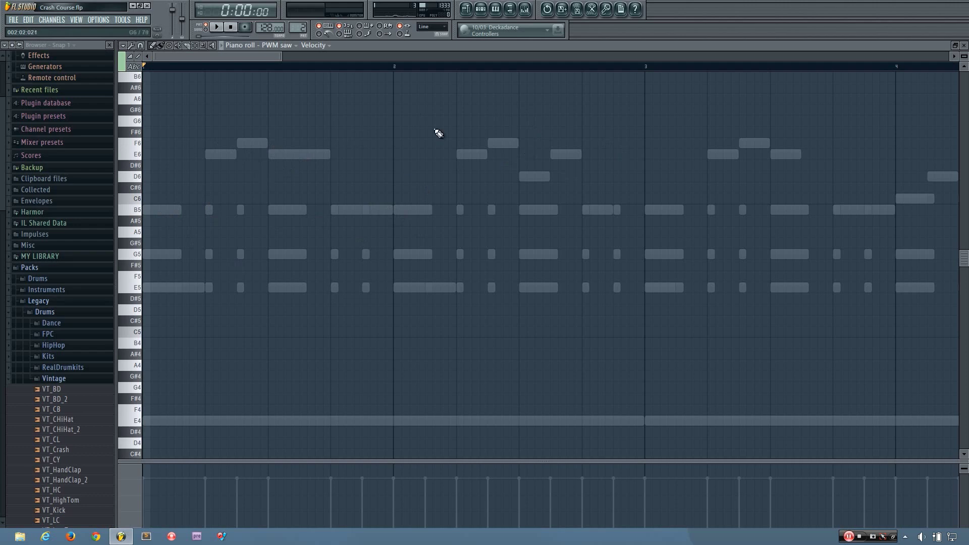
scroll(407, 174, up, 1)
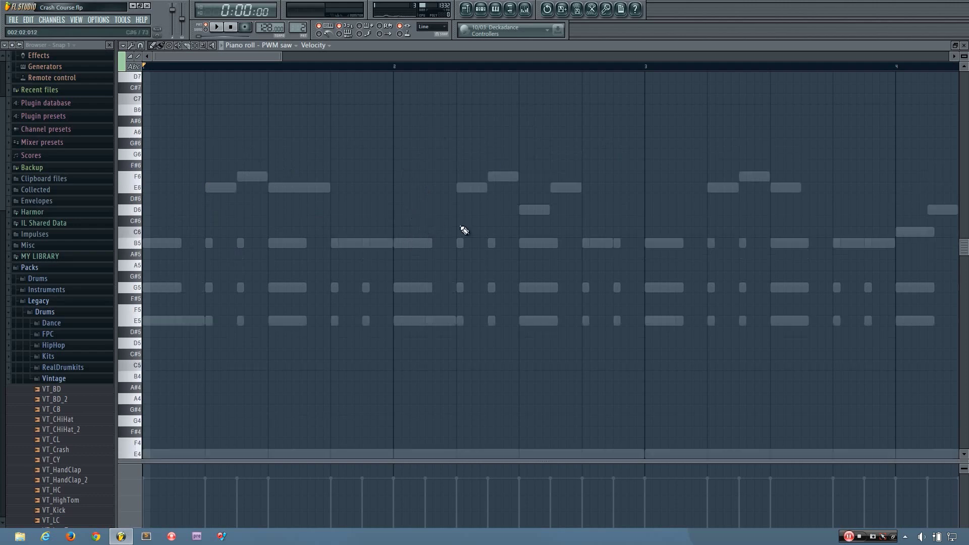
Look through the piano roll options menu and its submenus, then close it.
click(123, 46)
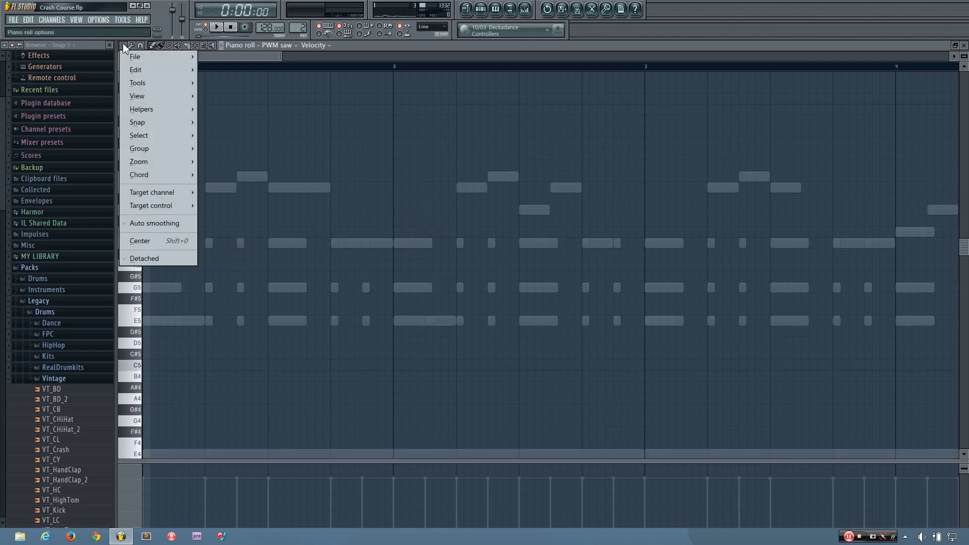
mouse_move(158, 107)
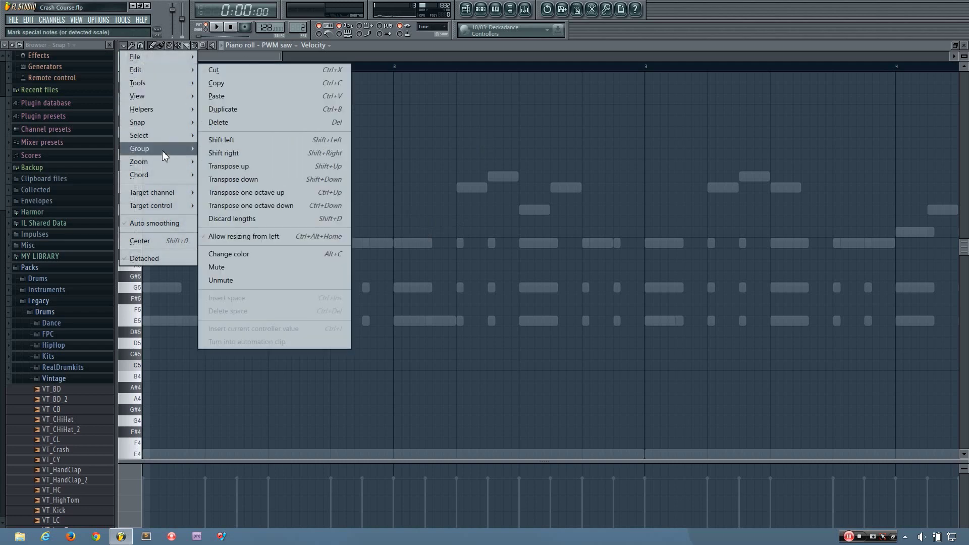
click(401, 46)
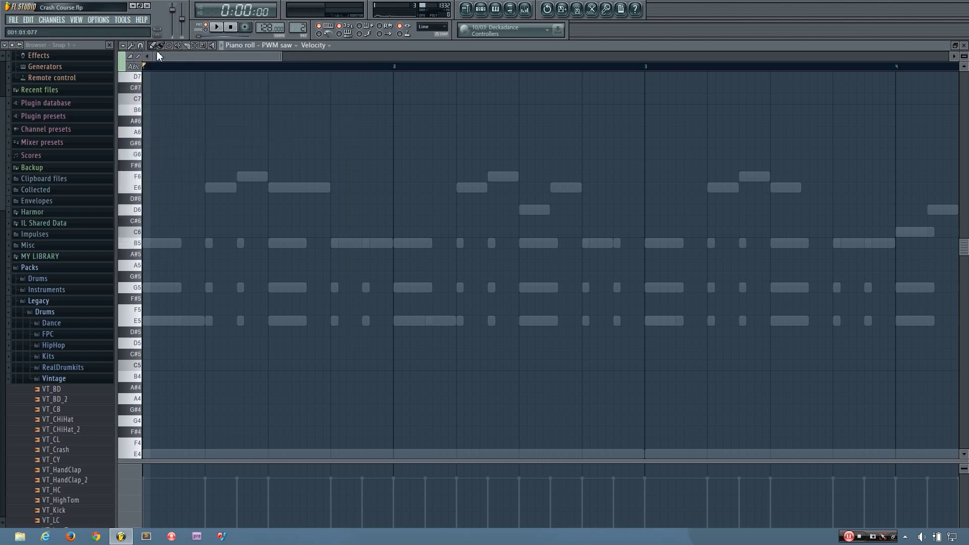
click(123, 45)
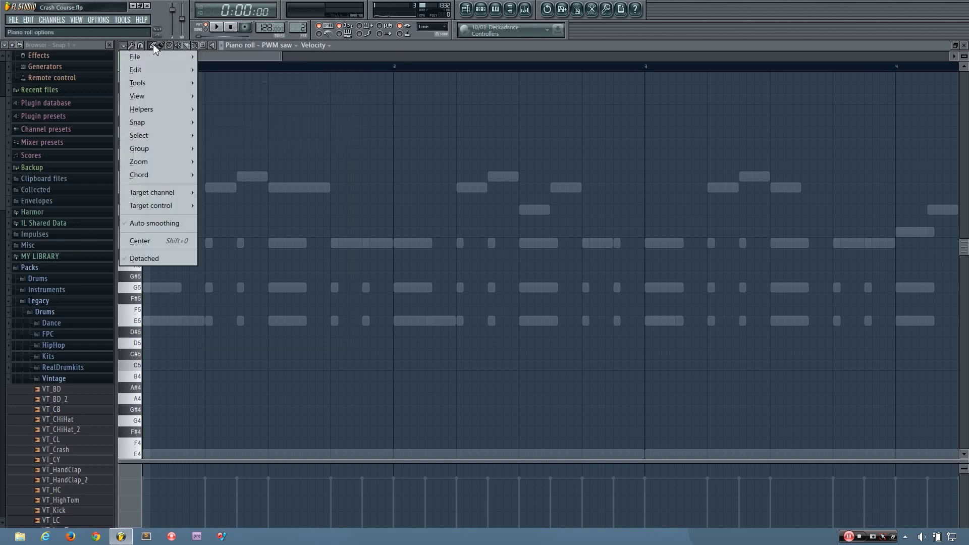
click(247, 52)
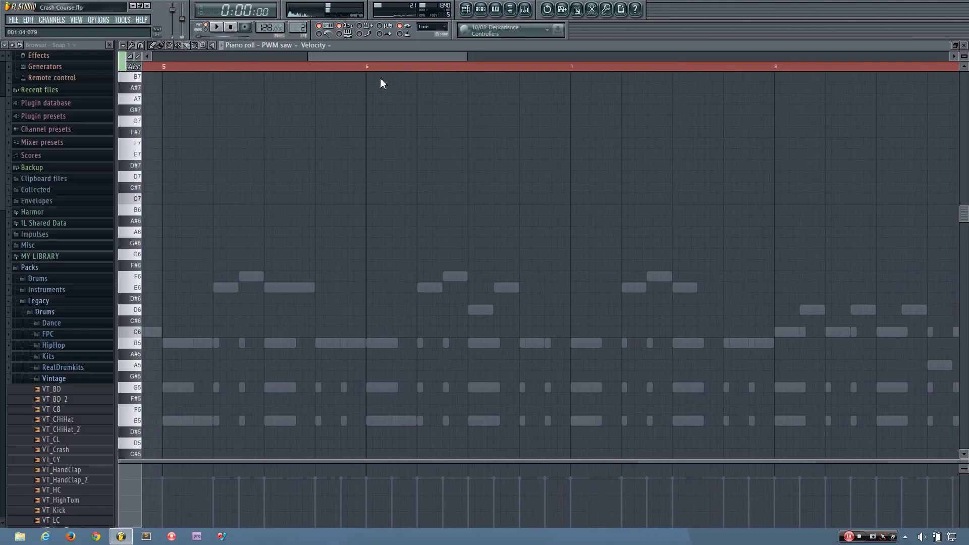
Check the pasted phrase repeats through bar 8, undoing and restoring the paste.
scroll(279, 88, left, 10)
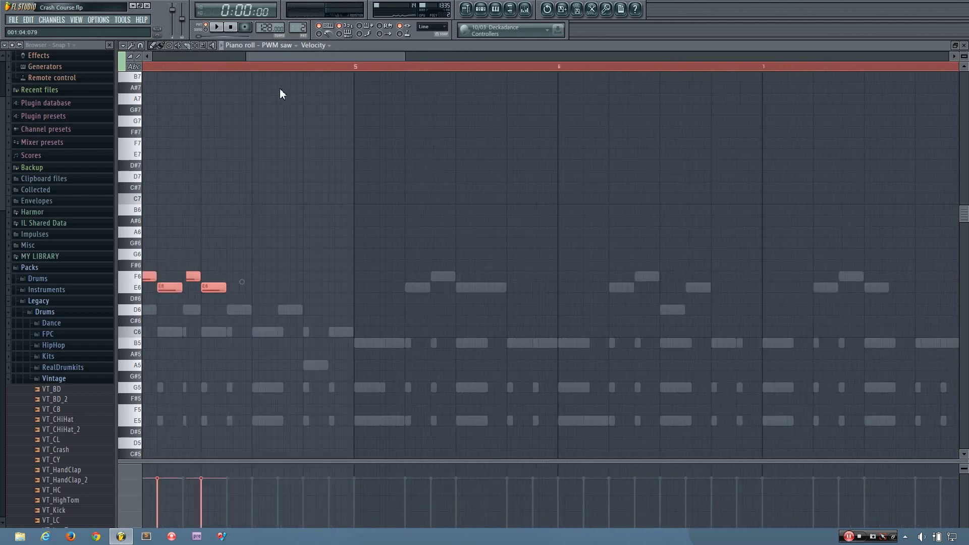
scroll(240, 92, right, 2)
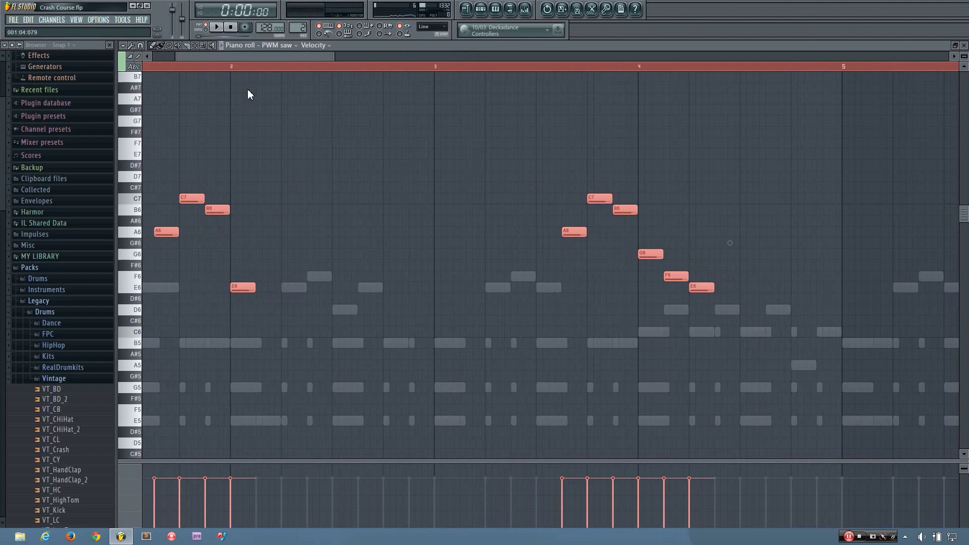
scroll(248, 90, right, 1)
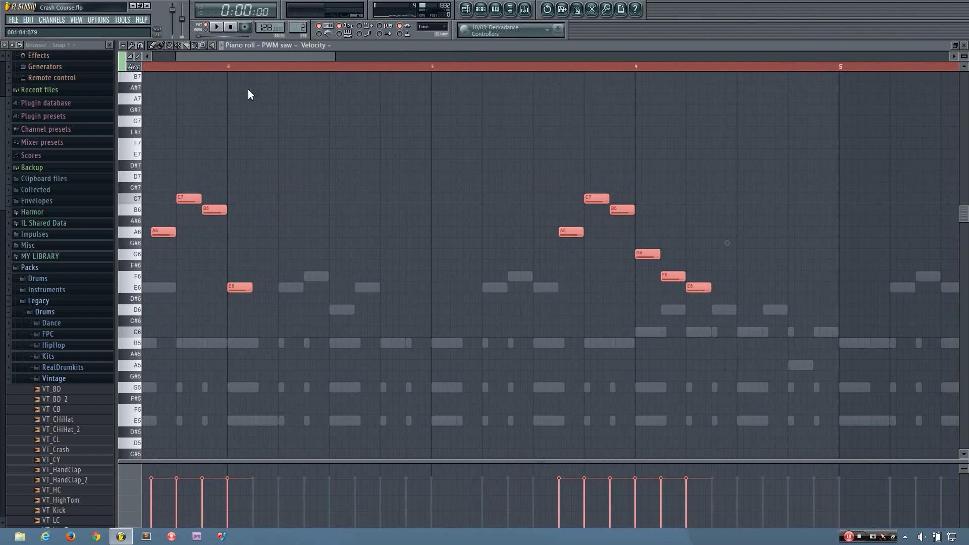
scroll(248, 94, right, 1)
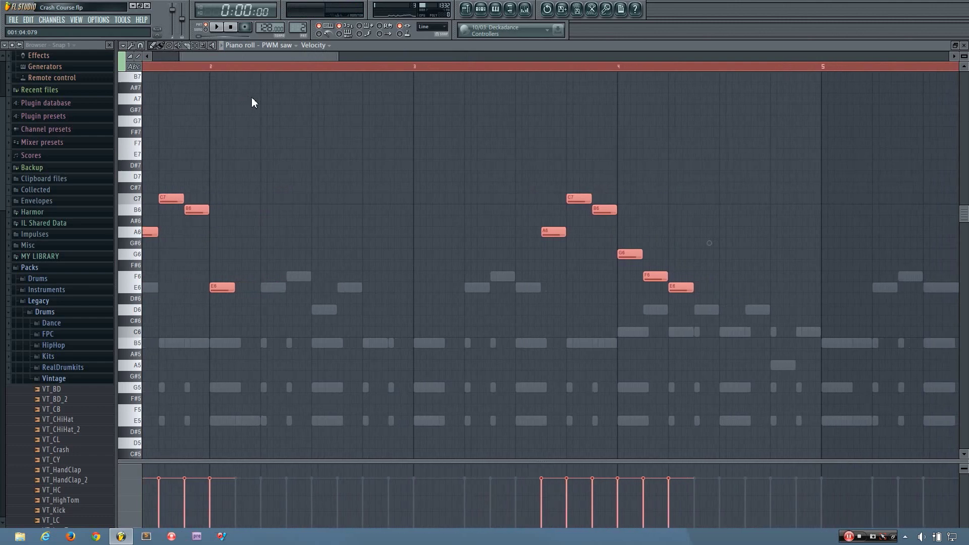
scroll(260, 104, right, 4)
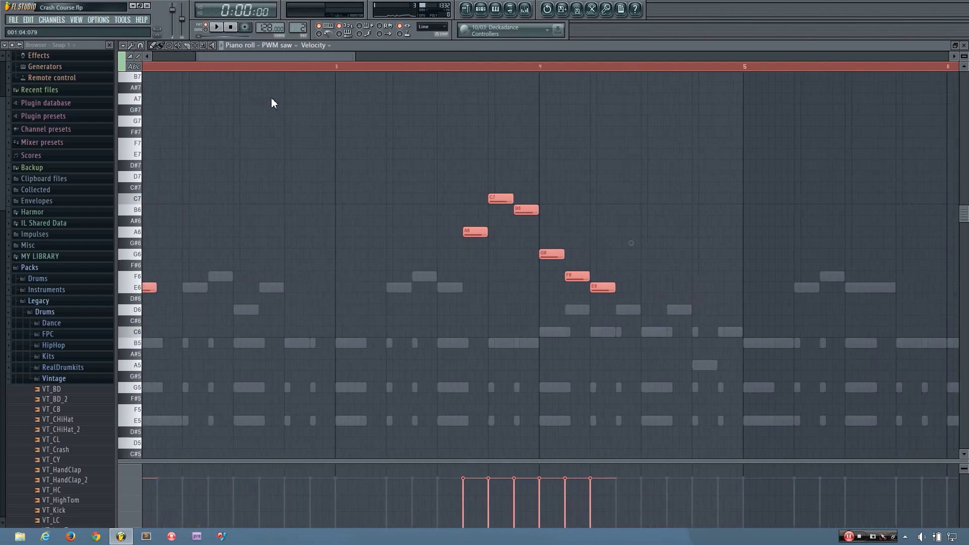
scroll(303, 86, right, 11)
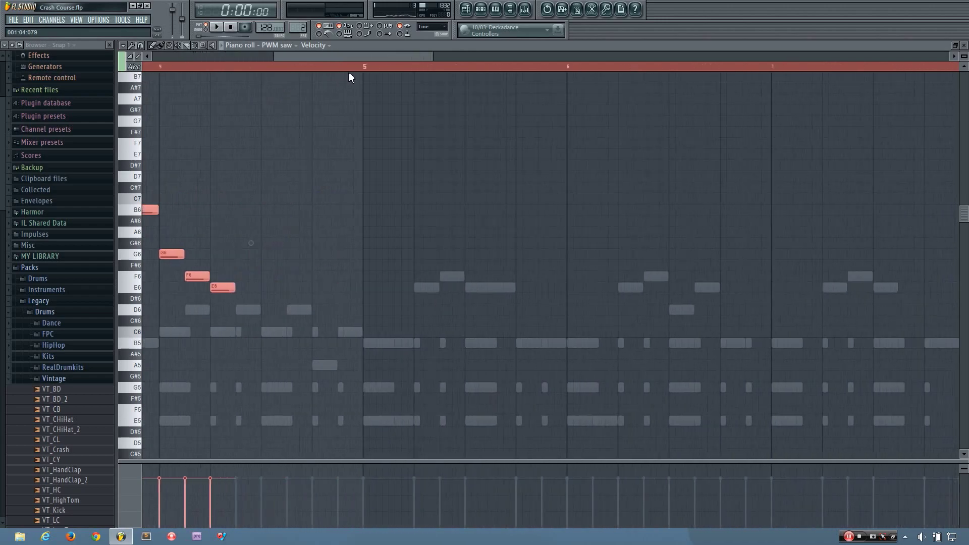
scroll(354, 75, right, 1)
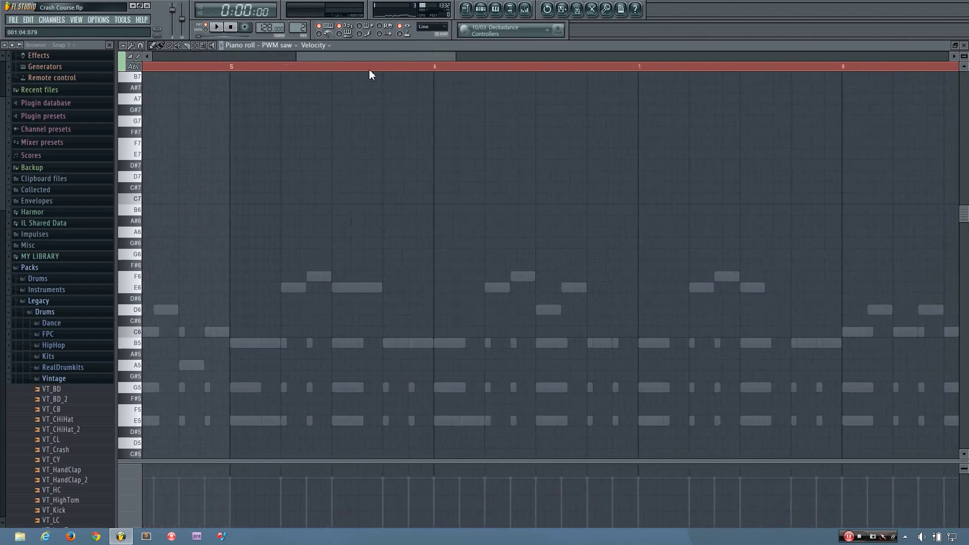
scroll(371, 72, right, 8)
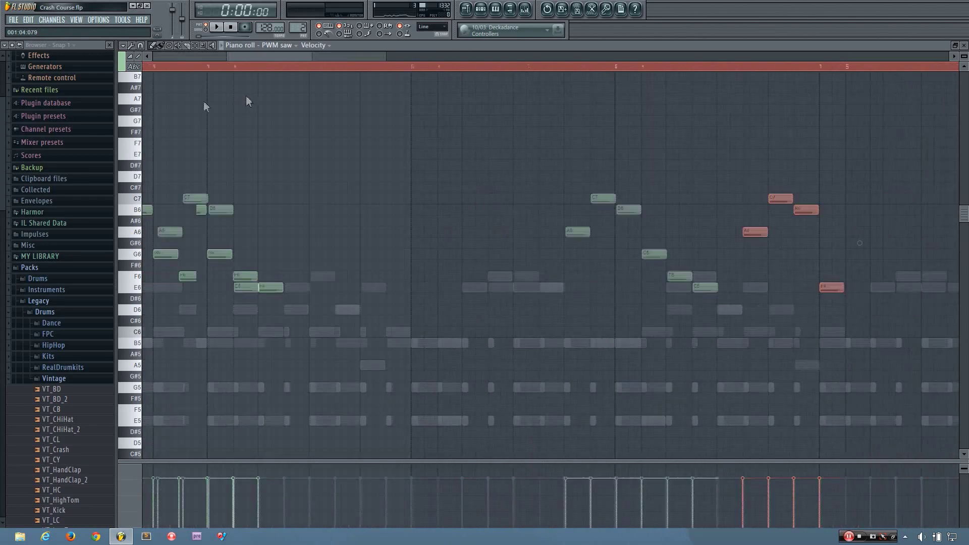
scroll(247, 101, right, 8)
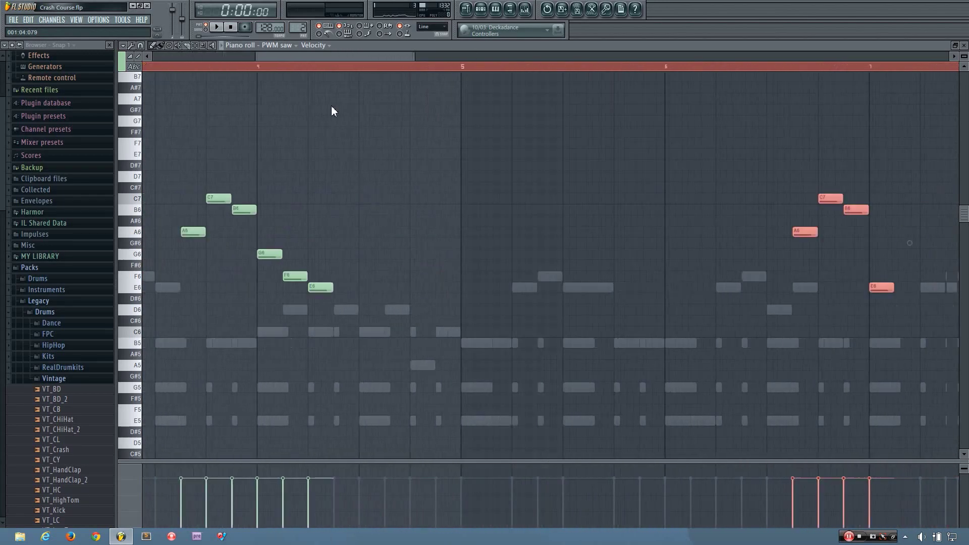
scroll(356, 107, right, 8)
key(ctrl+z)
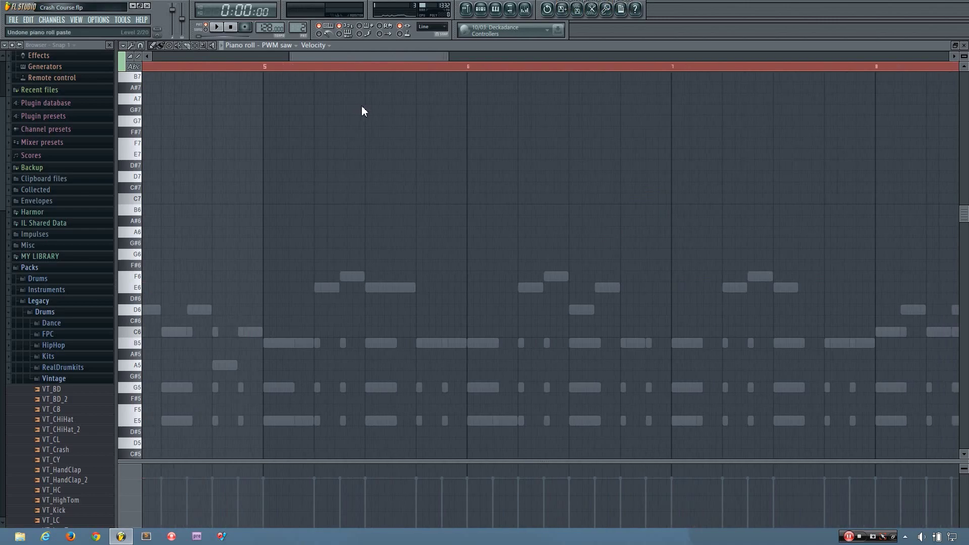
key(ctrl+z)
Play the melody from bar 5 to listen to the repeated phrase.
click(256, 66)
key(space)
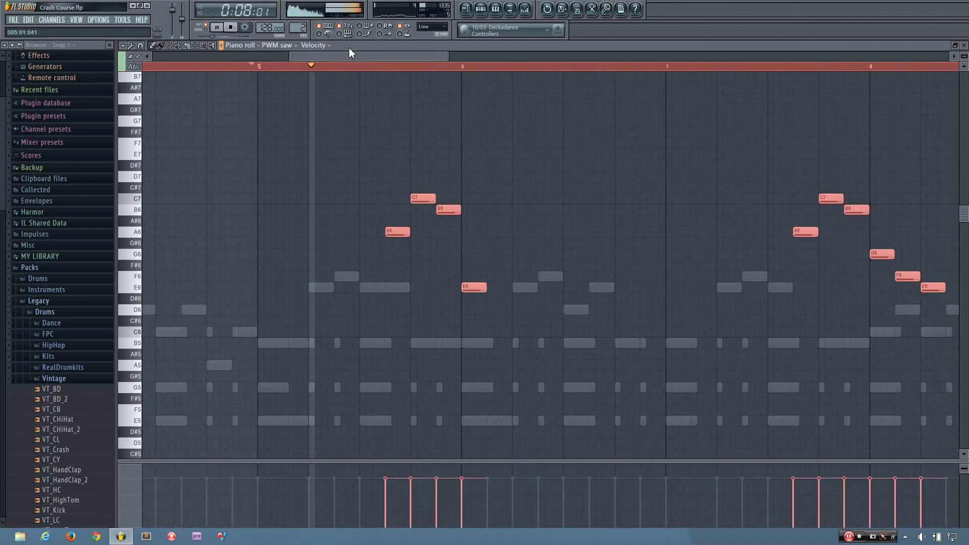
drag(353, 56, 398, 81)
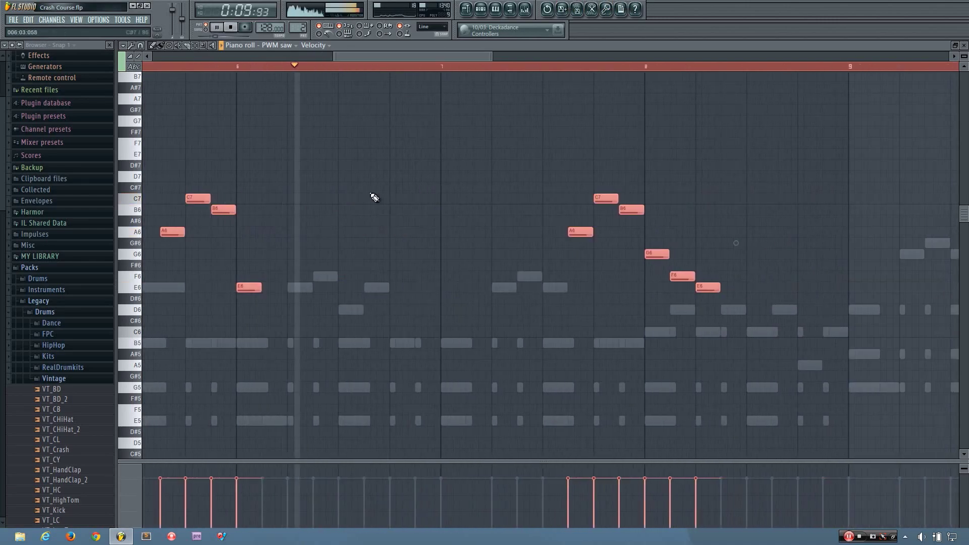
scroll(371, 174, down, 5)
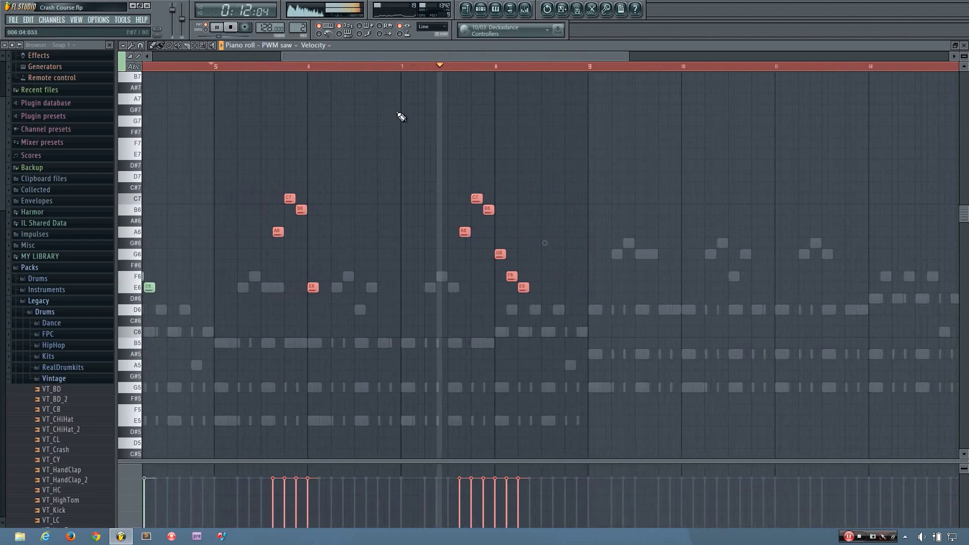
scroll(411, 155, down, 3)
key(space)
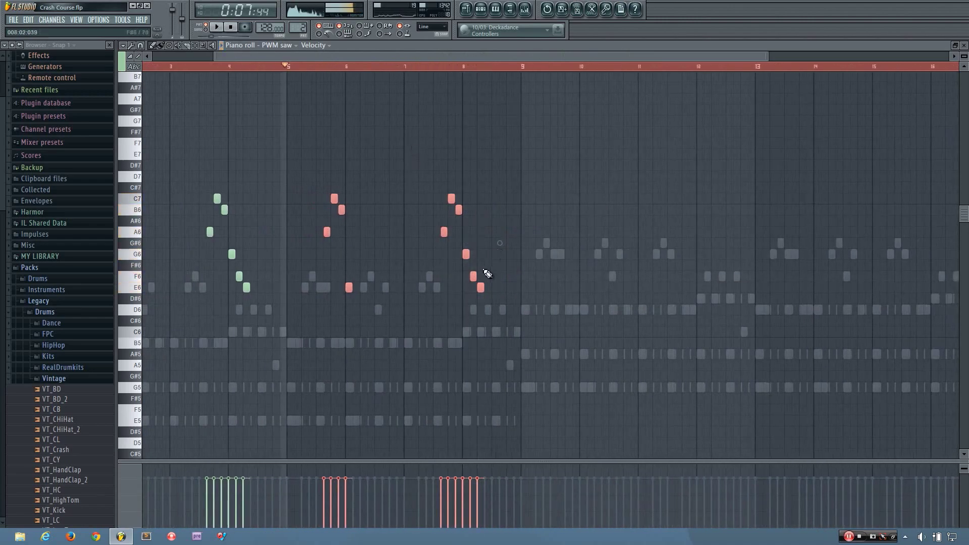
scroll(487, 273, up, 8)
Shift the E6 and F6 notes slightly later and play back to check them.
drag(480, 285, 543, 285)
drag(445, 282, 467, 282)
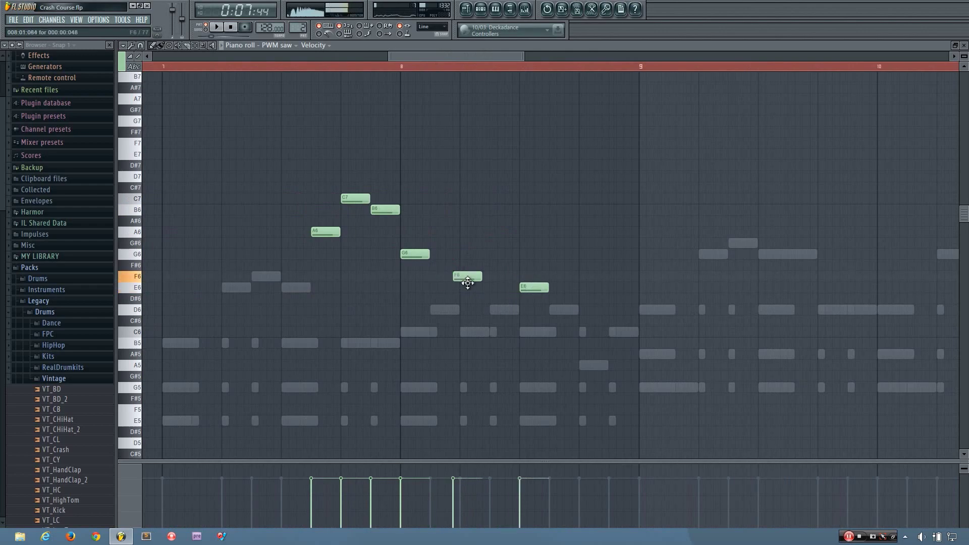
key(space)
scroll(405, 314, down, 5)
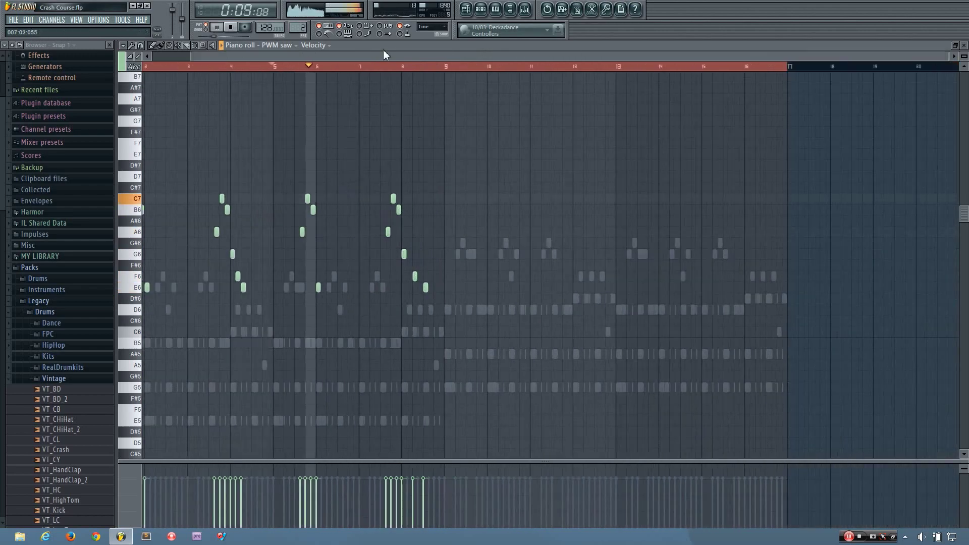
drag(379, 54, 253, 56)
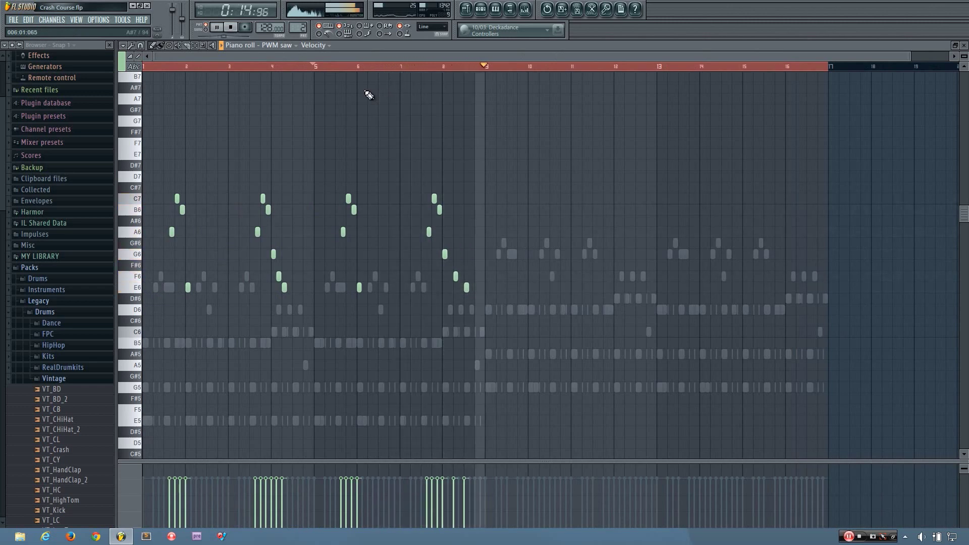
click(476, 66)
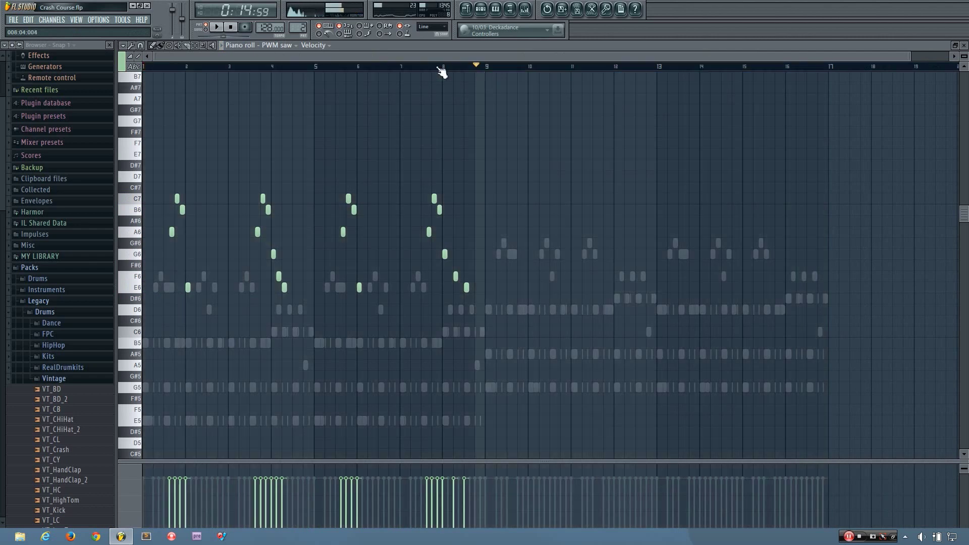
Set the playhead onto bar 5 and play the melody from there.
click(238, 29)
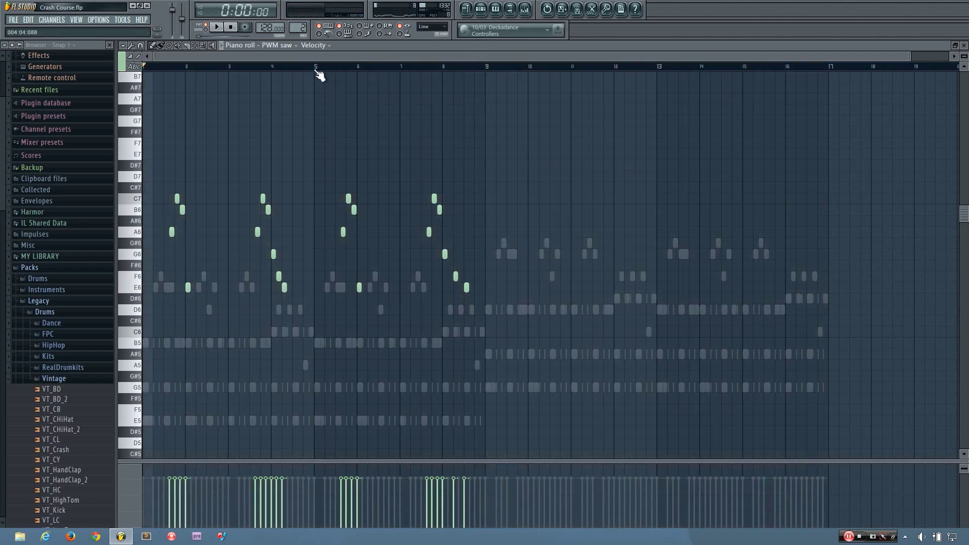
click(316, 66)
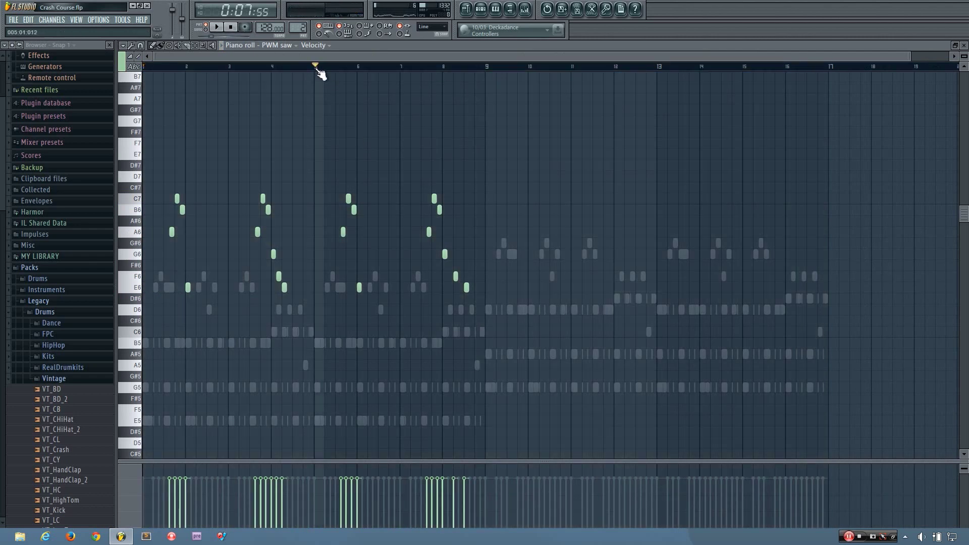
click(315, 76)
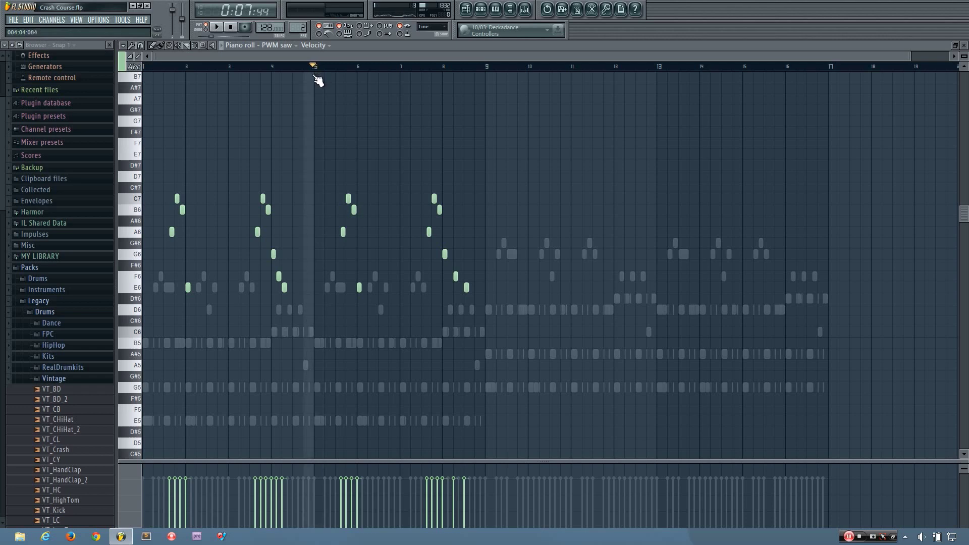
drag(318, 80, 321, 82)
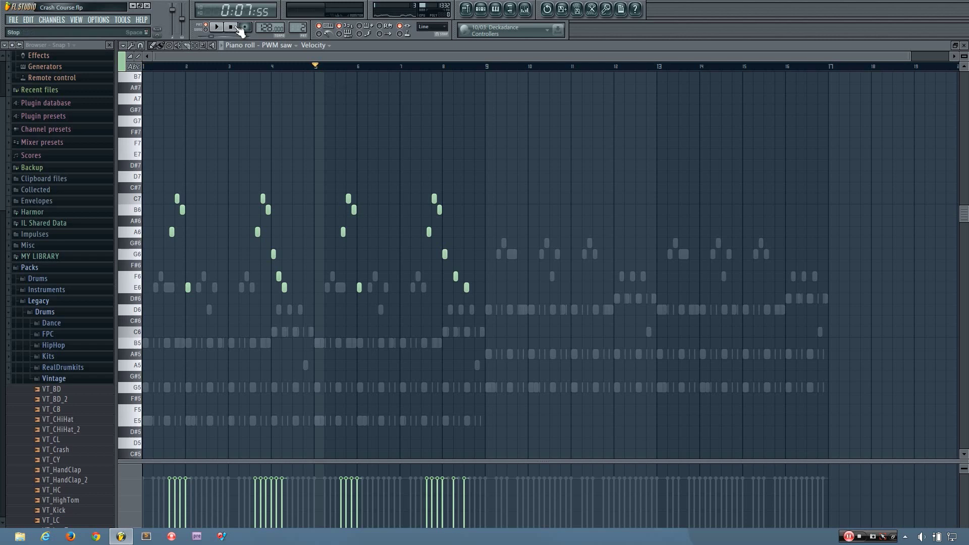
key(space)
key(space)
key(space)
Stop, place the playhead at bar 7, and box-select the four repeated melody phrases.
click(233, 28)
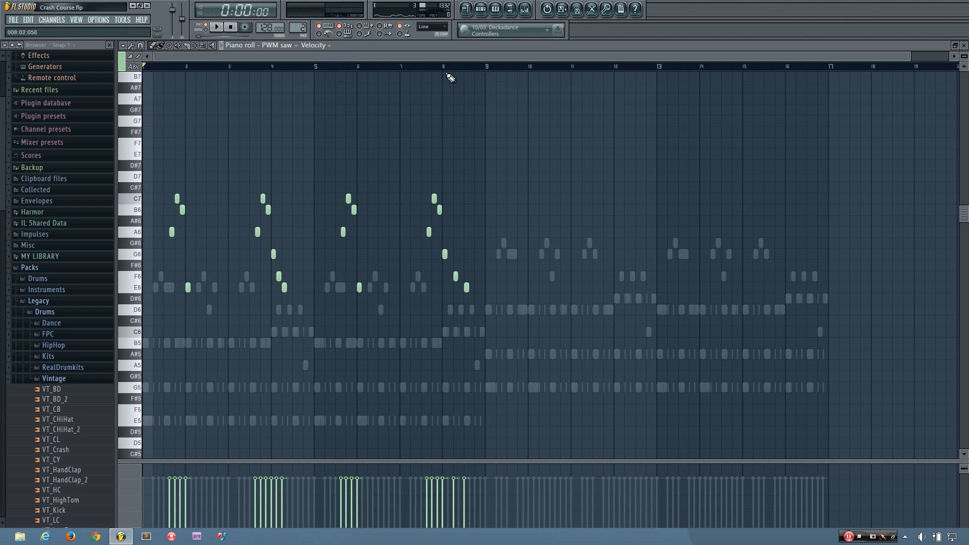
click(403, 70)
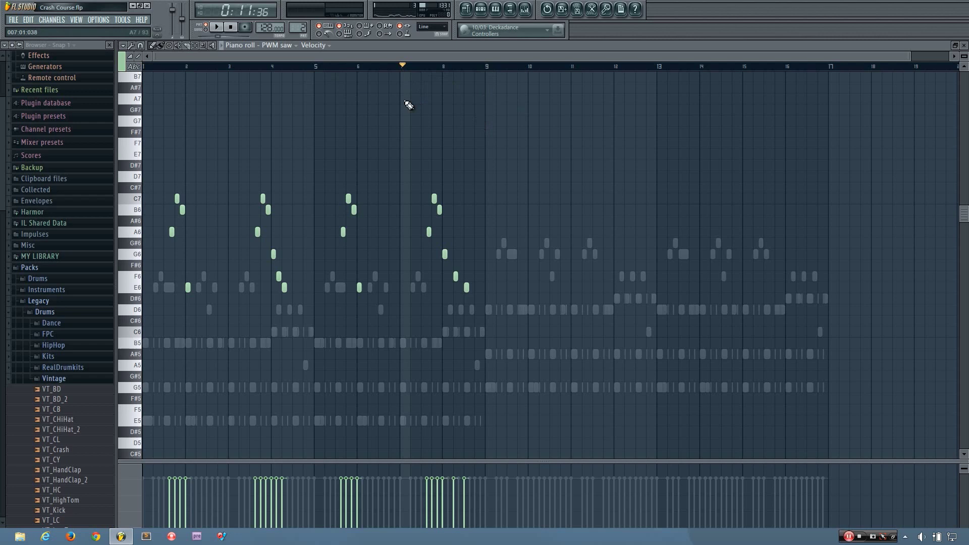
drag(569, 358, 543, 392)
Play back the lower copy in bars 9–16, then close the piano roll.
scroll(529, 391, up, 2)
key(space)
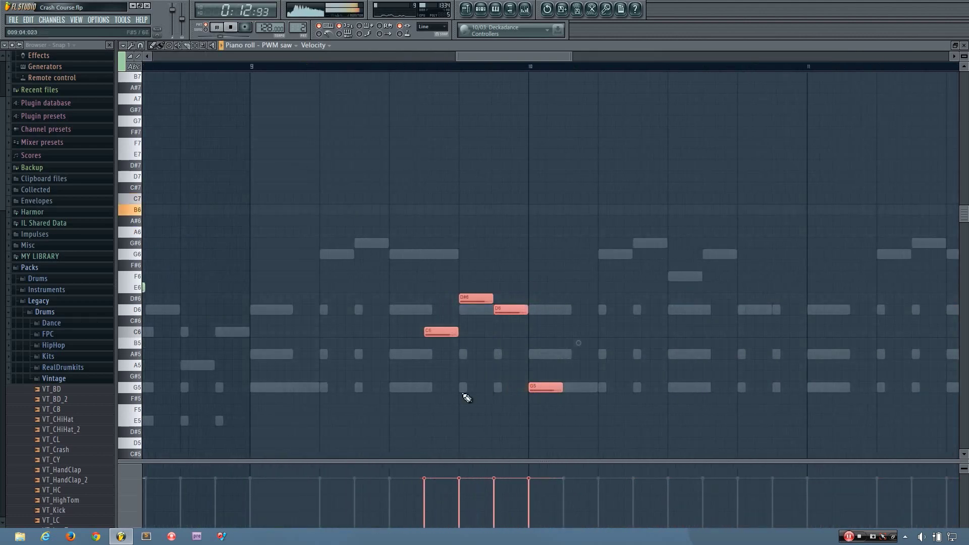
scroll(466, 398, down, 6)
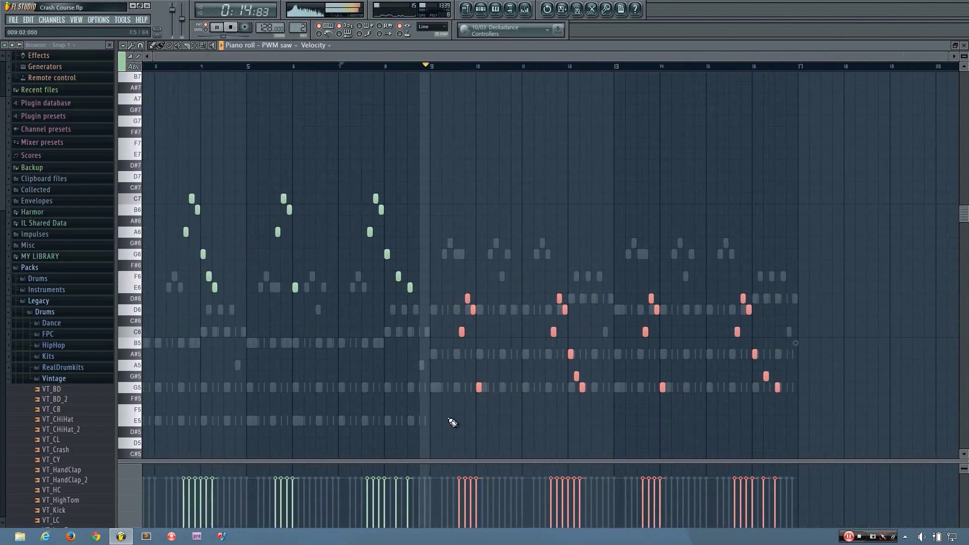
scroll(453, 422, down, 1)
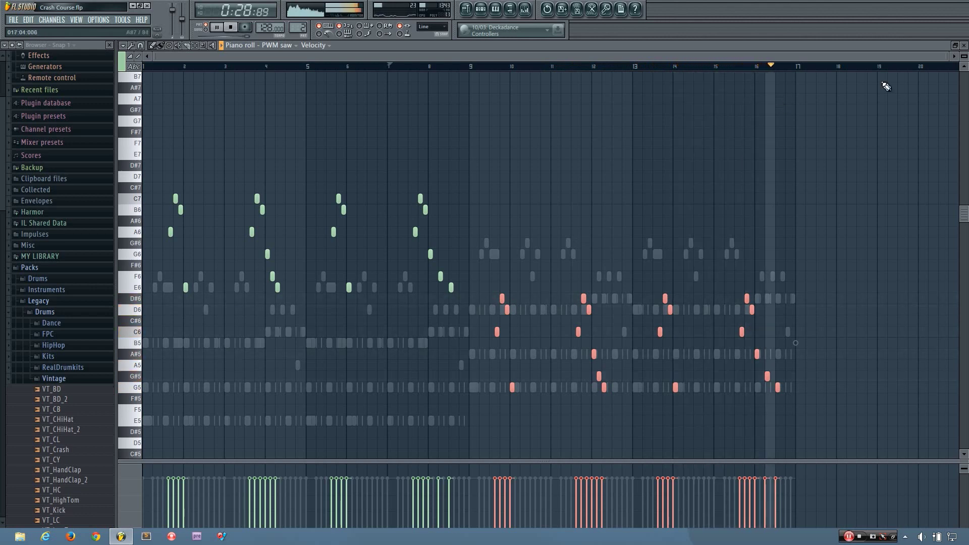
key(space)
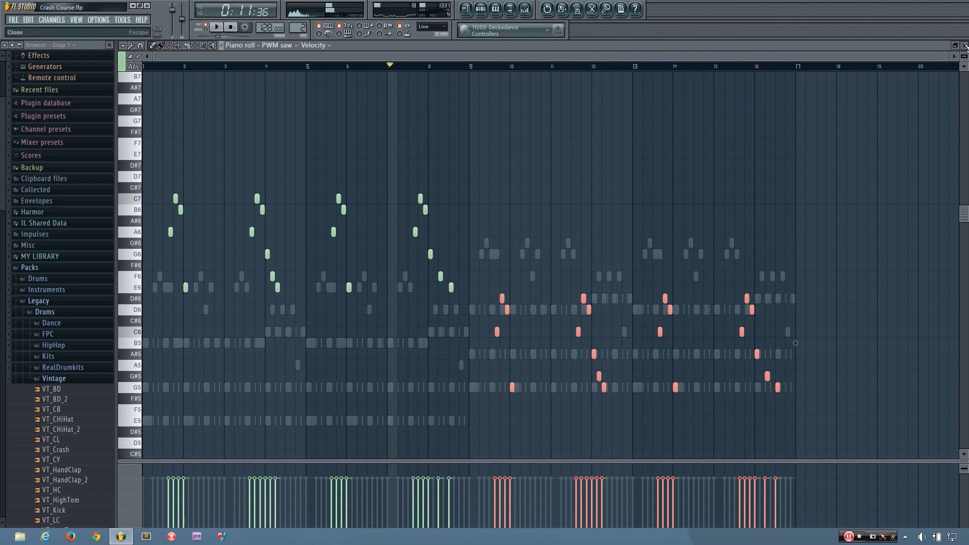
click(965, 46)
Reposition the Melody channel rack and reopen the PWM saw piano roll.
drag(400, 161, 417, 145)
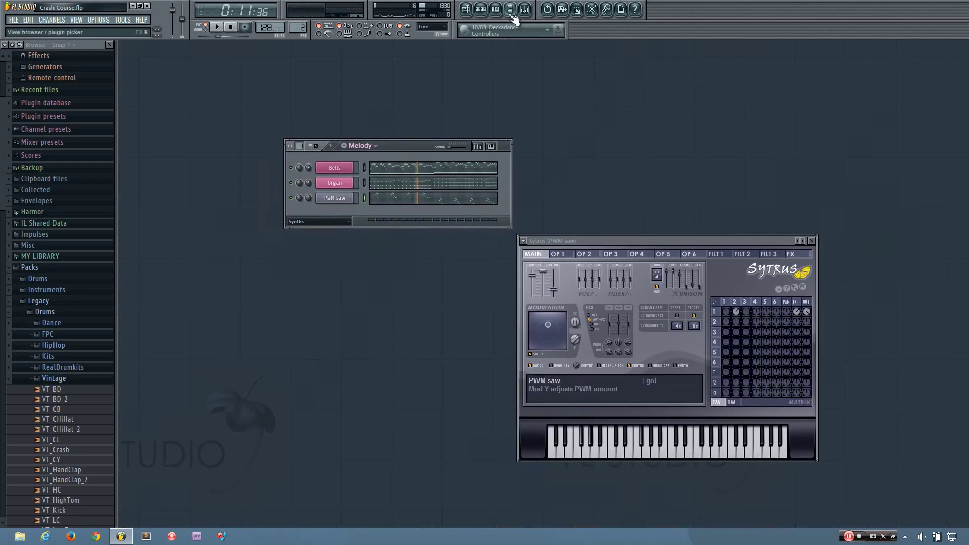
click(495, 9)
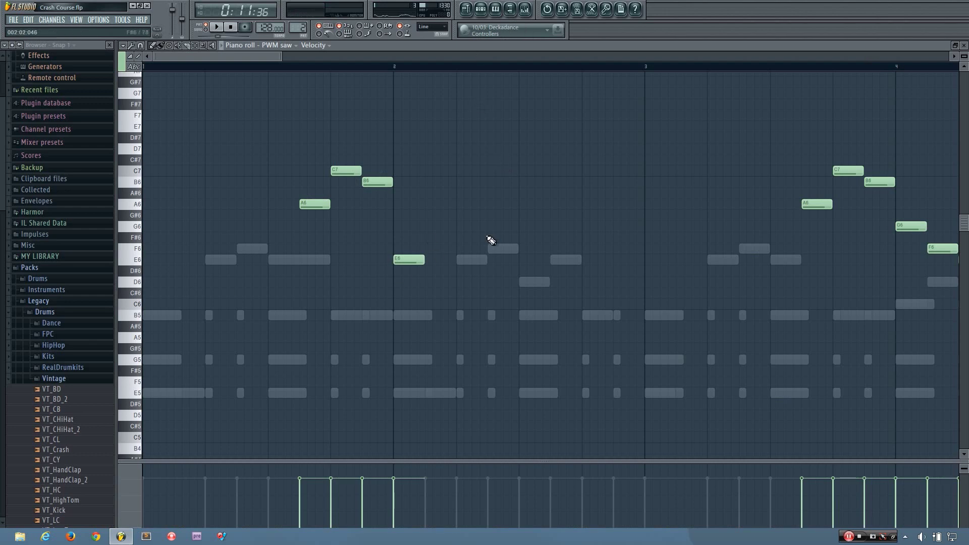
key(F6)
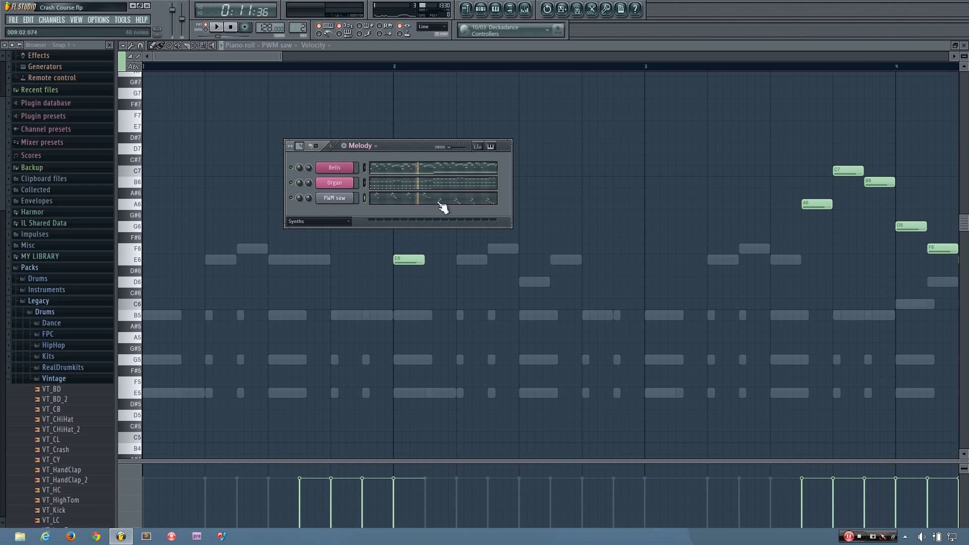
Open and close the Sytrus synth window, then close the piano roll.
click(430, 216)
drag(594, 241, 592, 214)
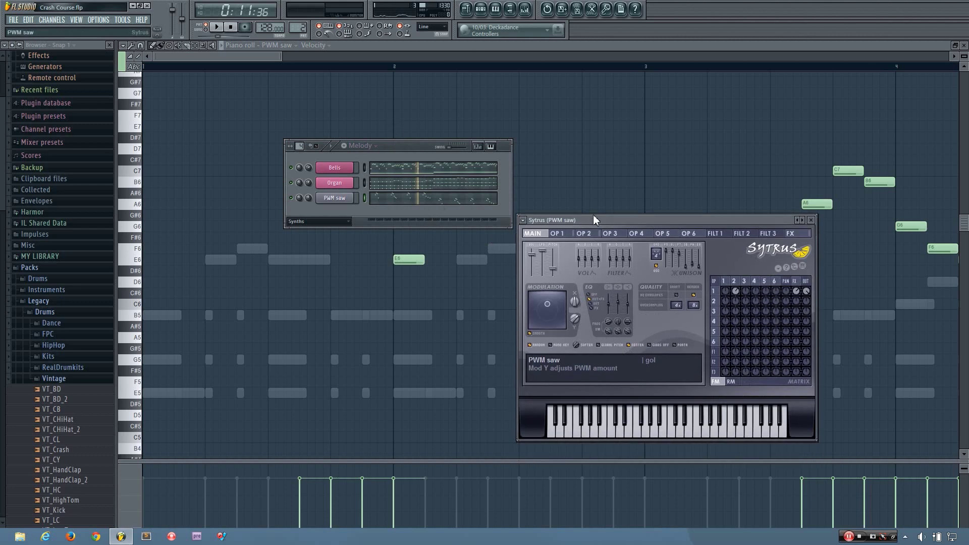
click(810, 215)
key(F6)
key(F6)
key(F6)
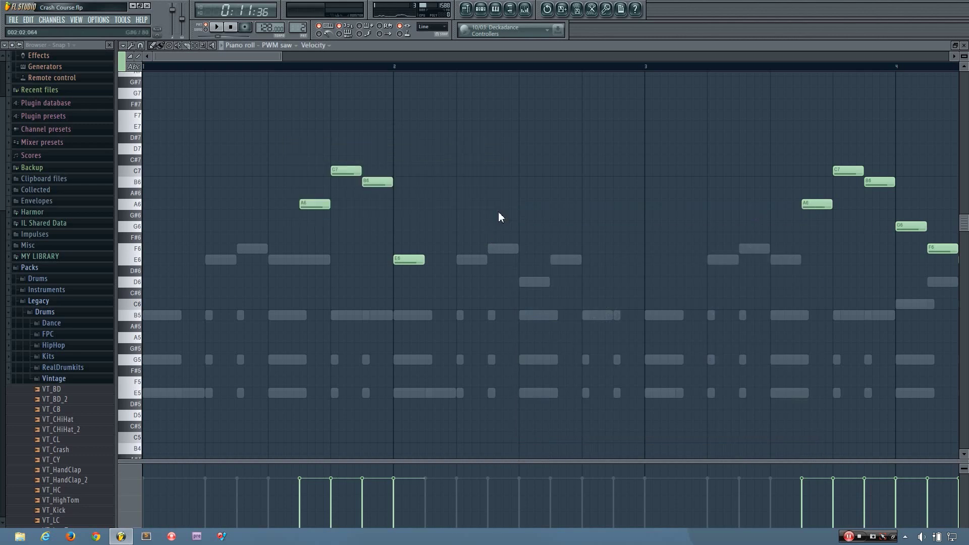
key(F6)
key(F6)
key(F6)
key(F6)
key(F6)
key(F6)
key(F6)
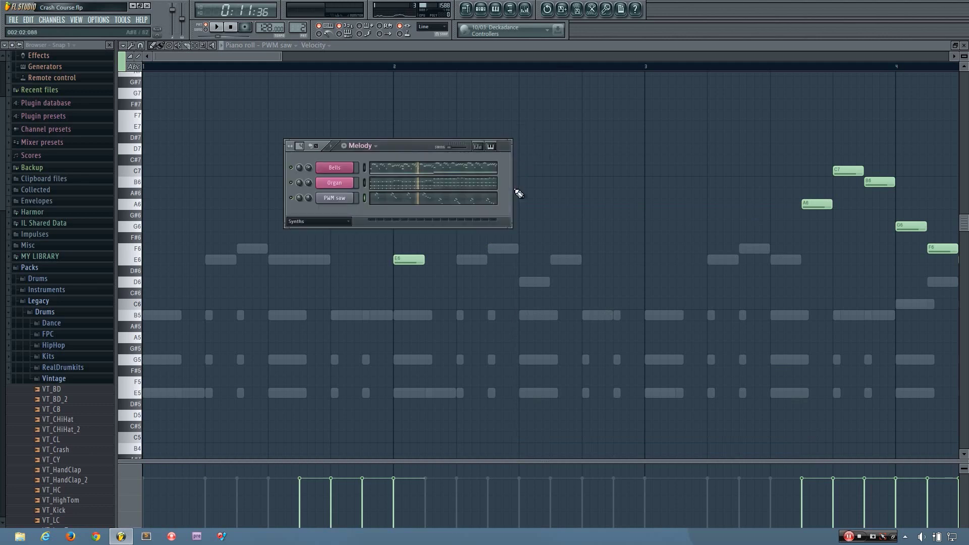
click(964, 45)
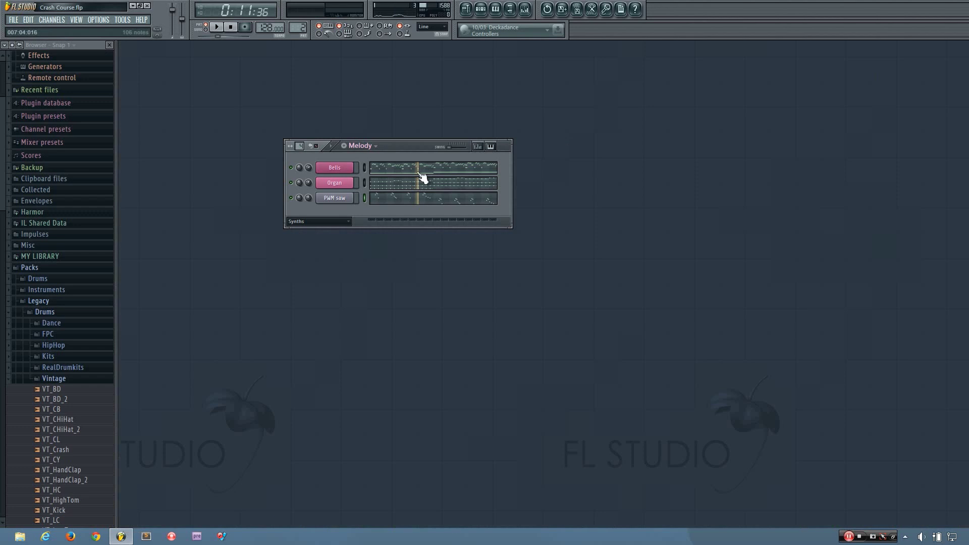
Rename the PWM saw channel to 'Saw', colour it pink, and shift the Melody rack right.
shift+click(341, 200)
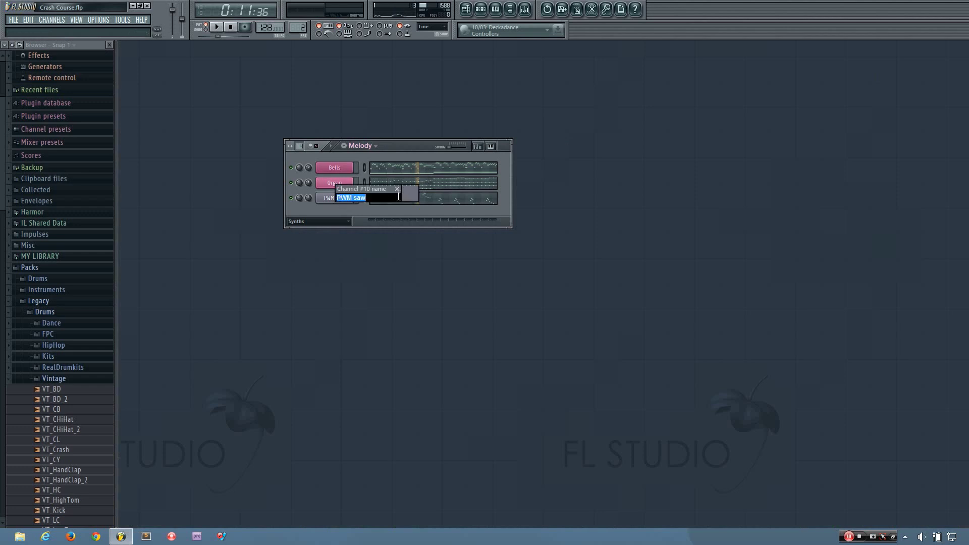
text(S)
click(409, 193)
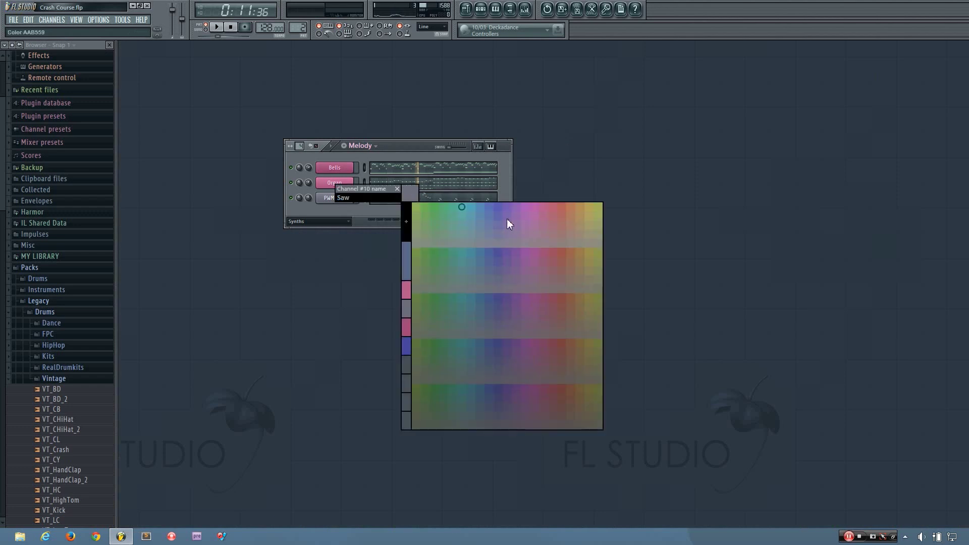
click(552, 208)
key(Return)
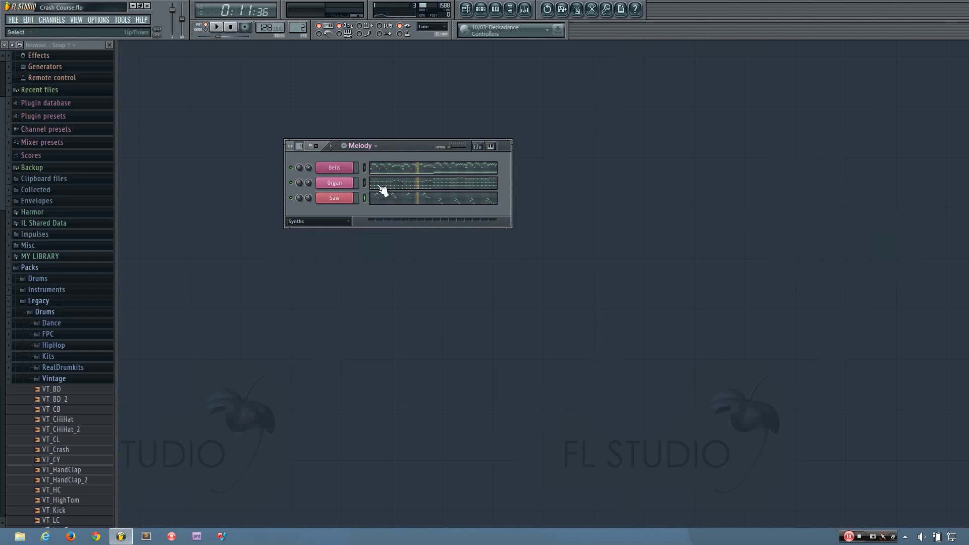
drag(408, 145, 459, 144)
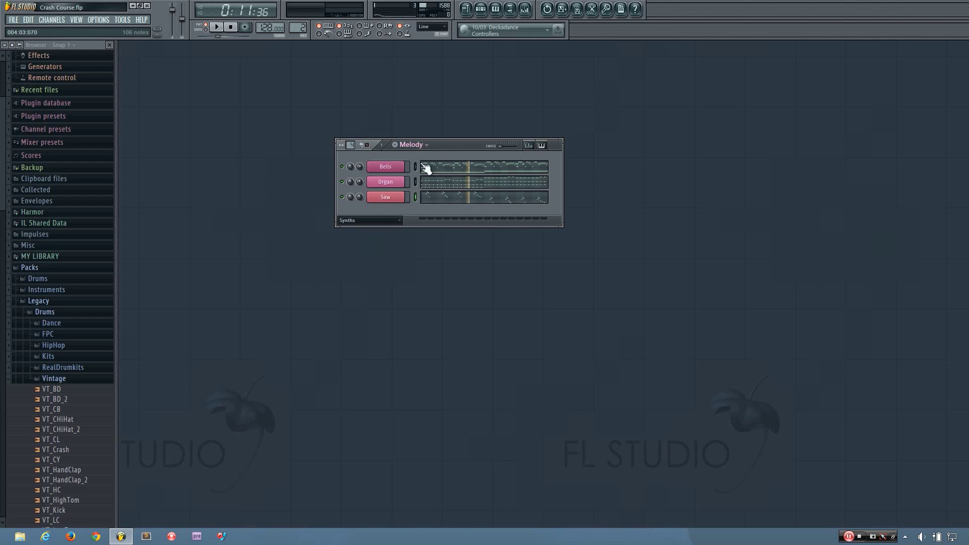
right_click(394, 185)
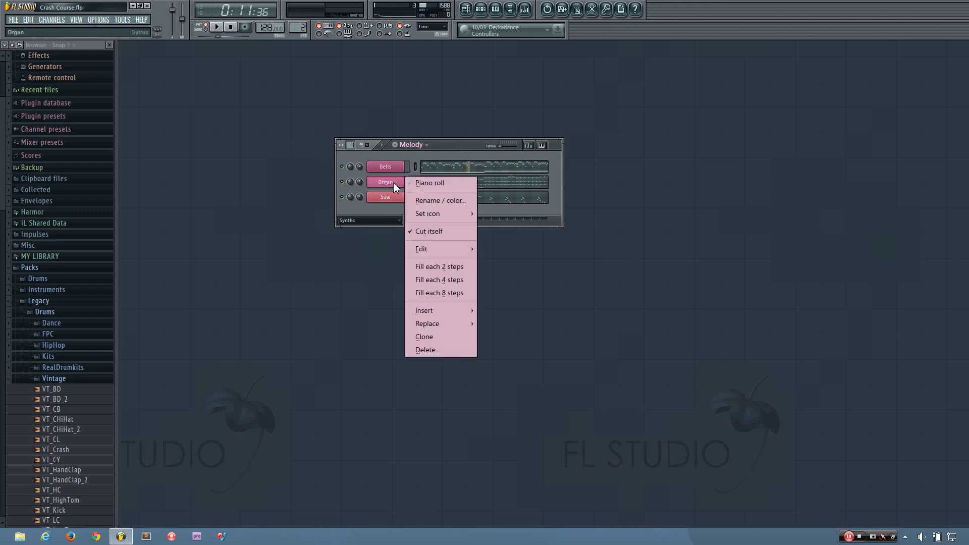
mouse_move(434, 253)
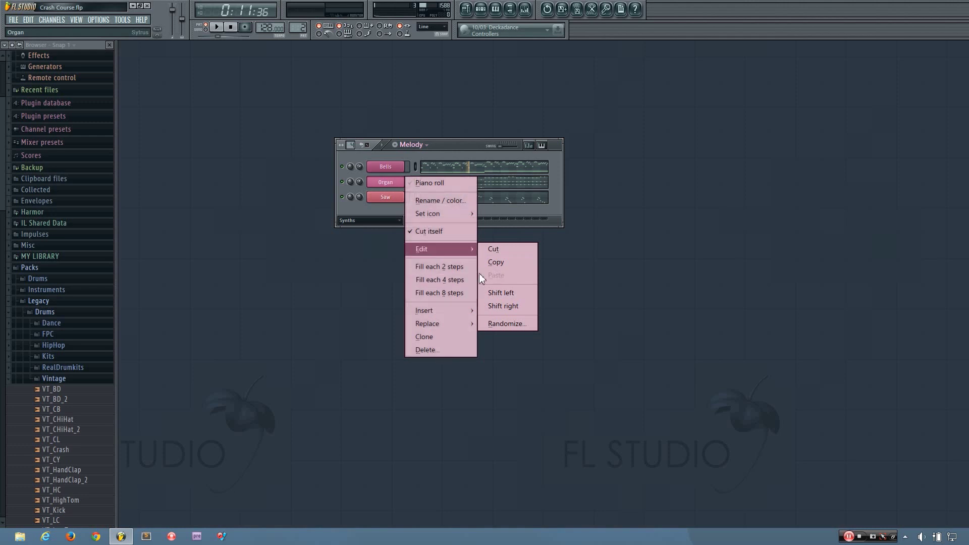
click(462, 147)
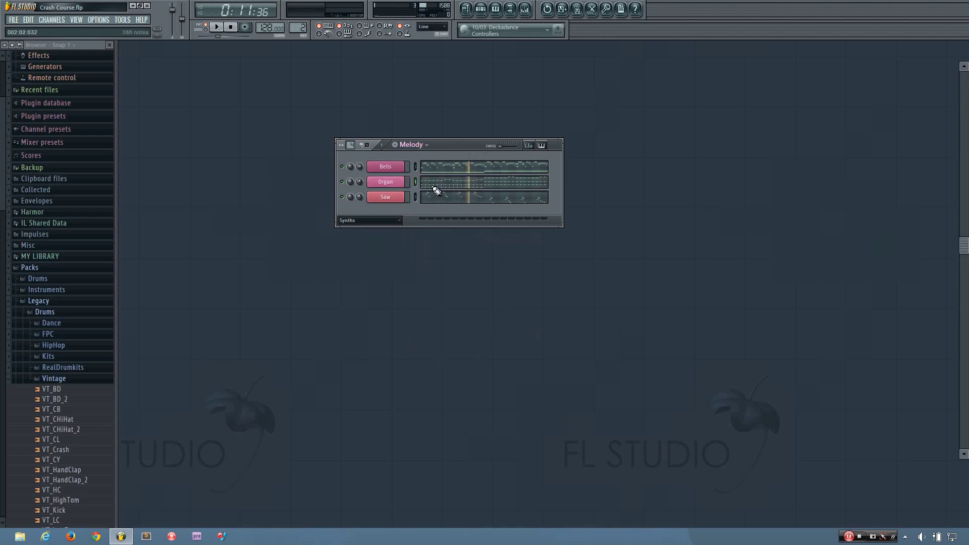
click(432, 187)
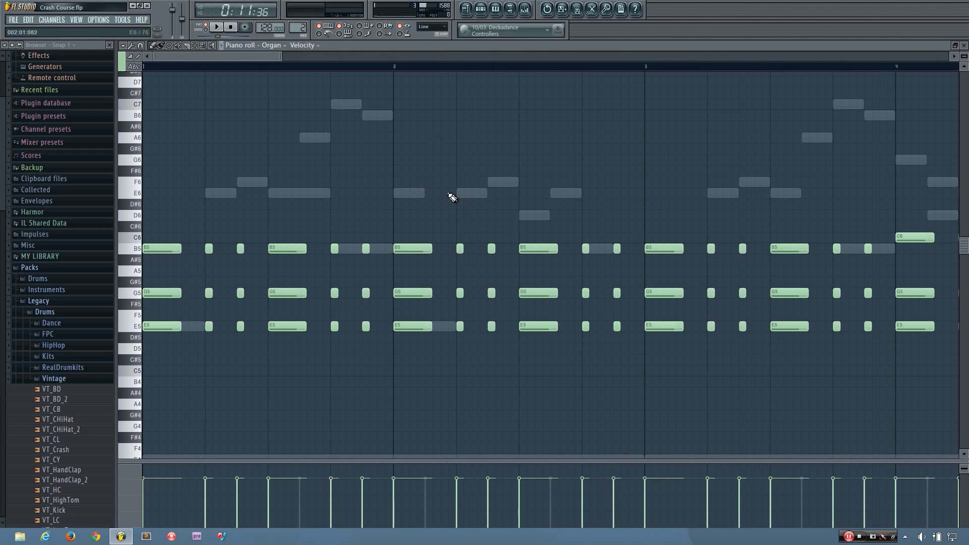
key(ctrl+a)
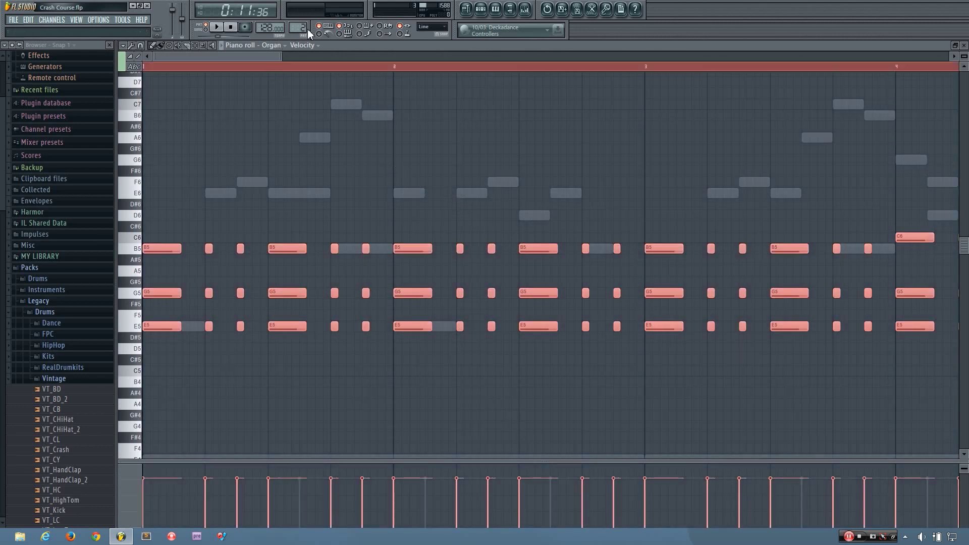
scroll(302, 28, up, 1)
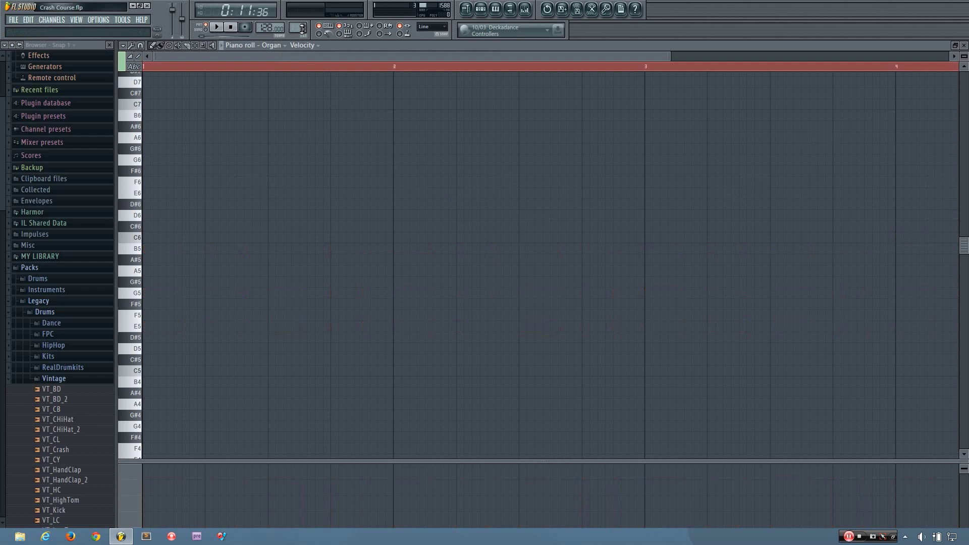
scroll(301, 28, down, 1)
click(963, 45)
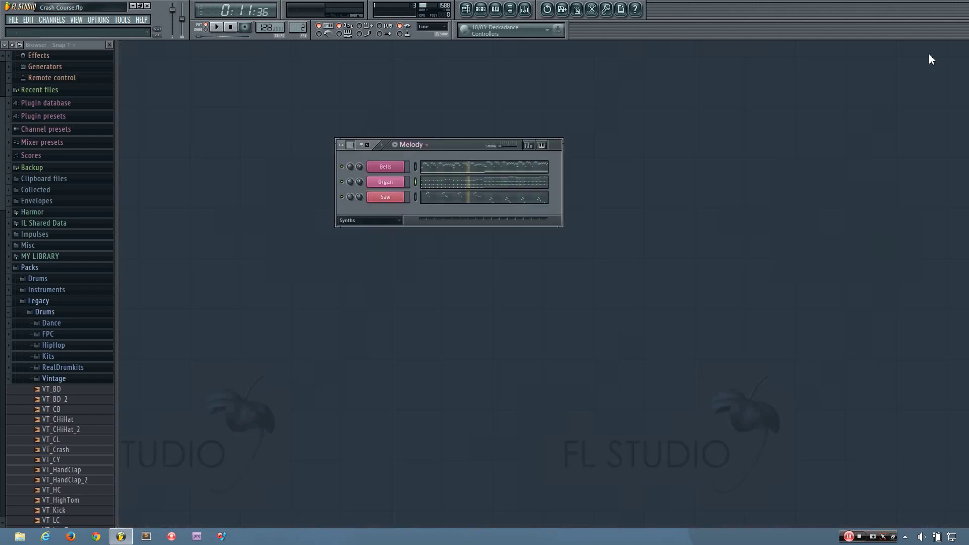
click(421, 145)
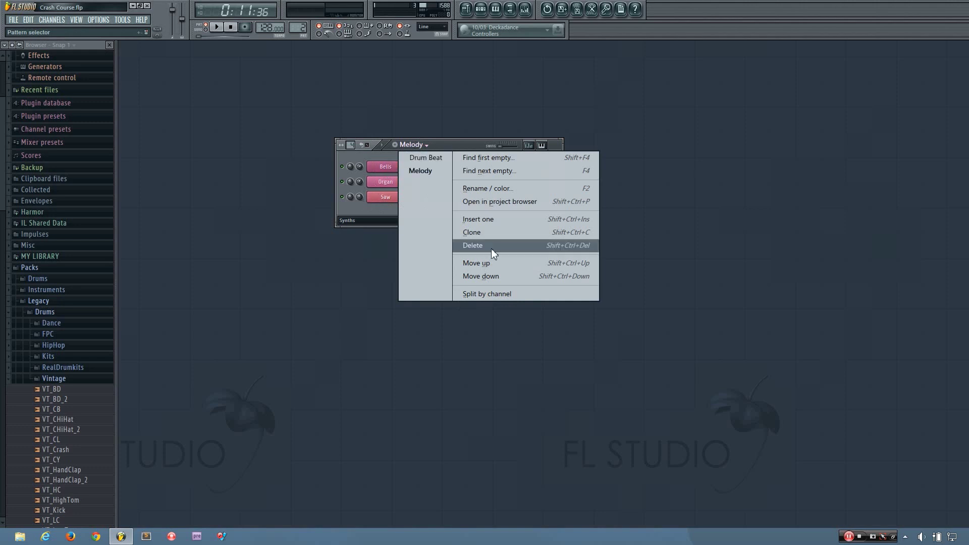
Split Melody by channel, then play and stop the Melody - Bells pattern.
click(494, 294)
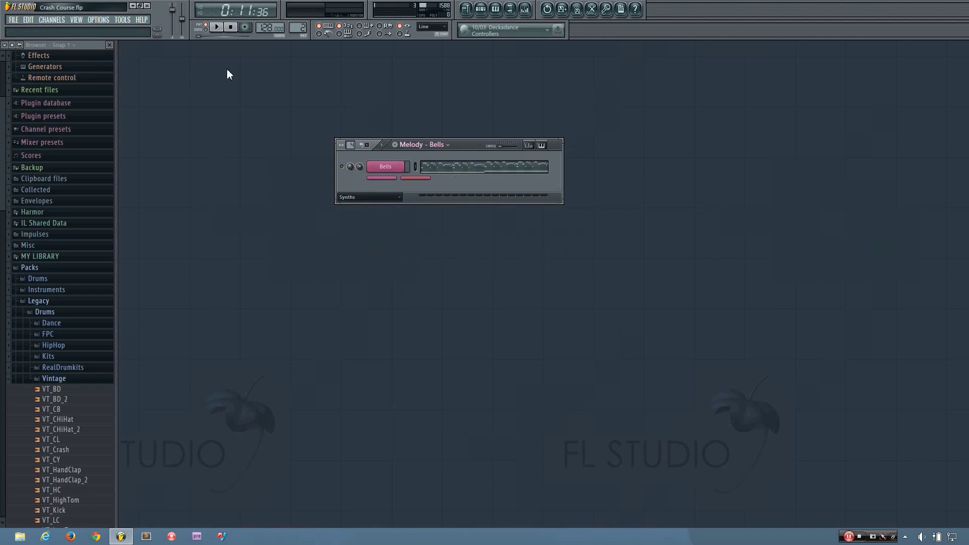
click(223, 27)
click(230, 28)
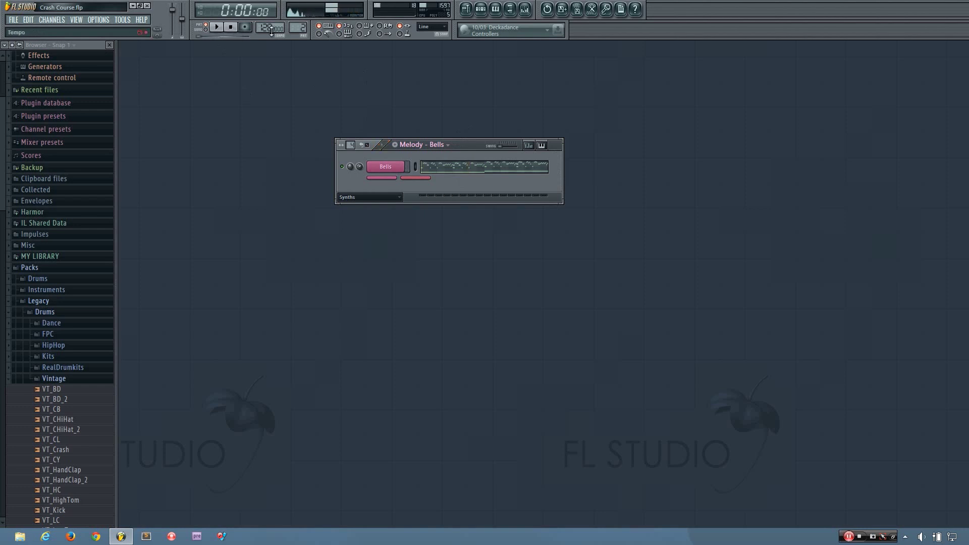
scroll(297, 27, up, 1)
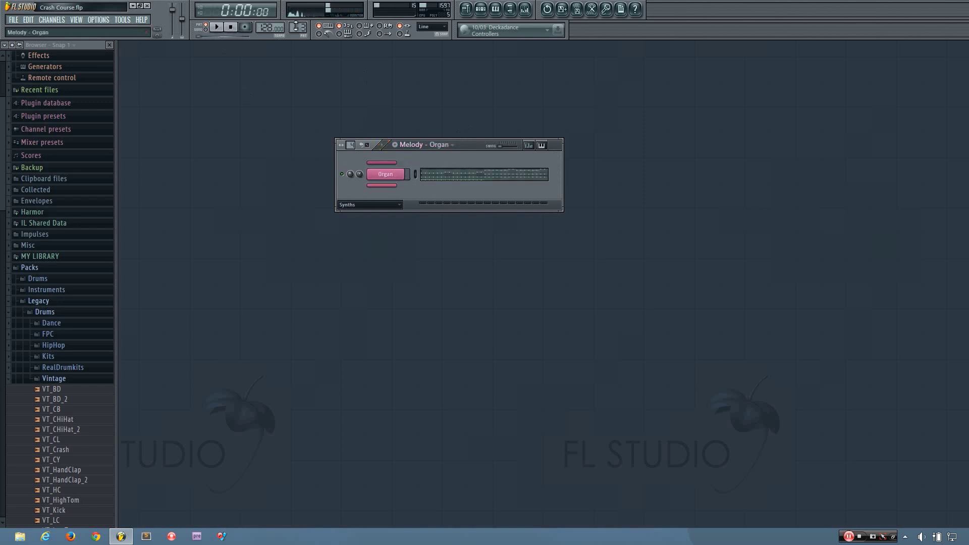
click(223, 28)
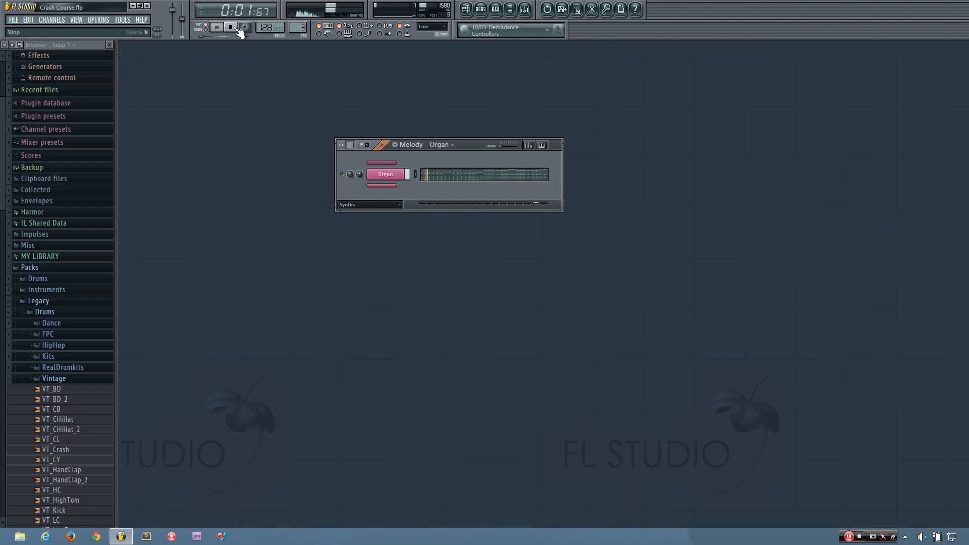
click(236, 28)
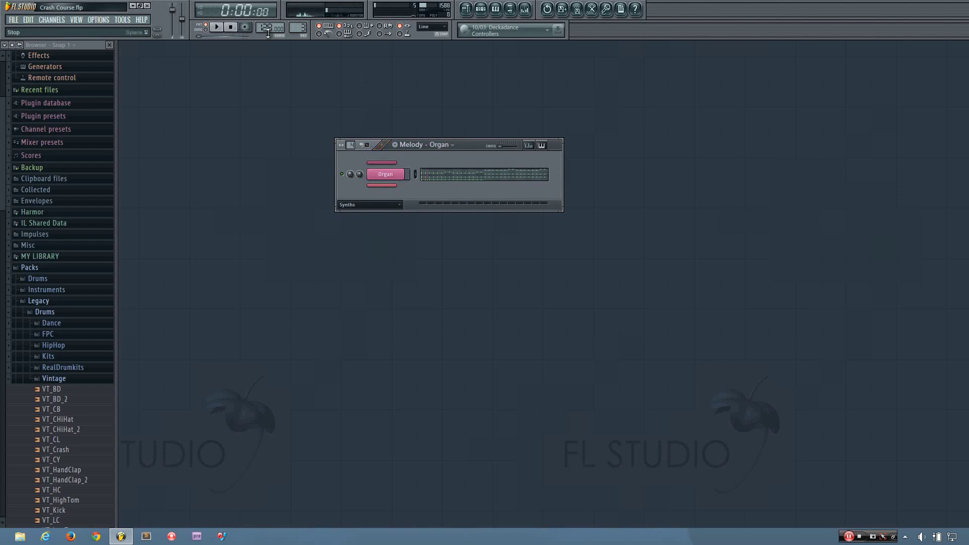
key(KP_Add)
click(217, 27)
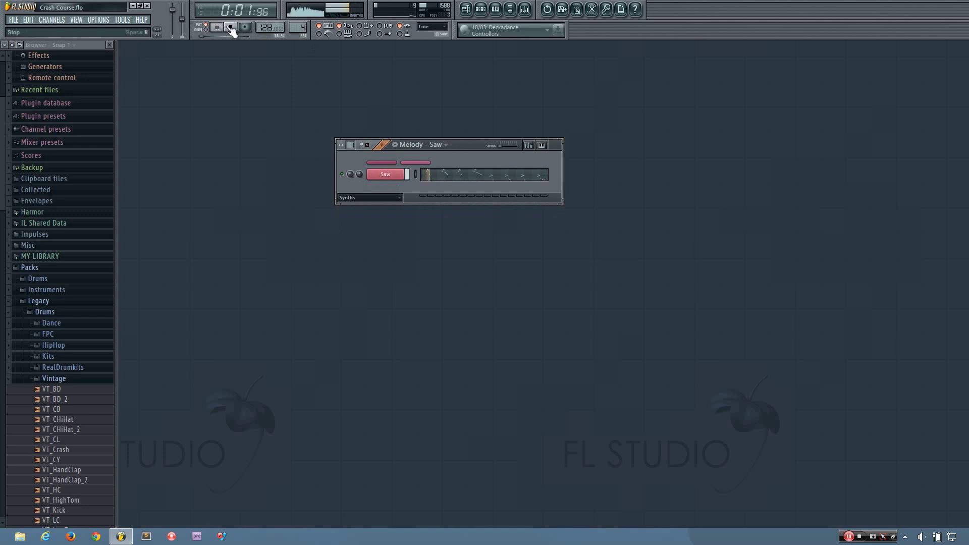
click(233, 30)
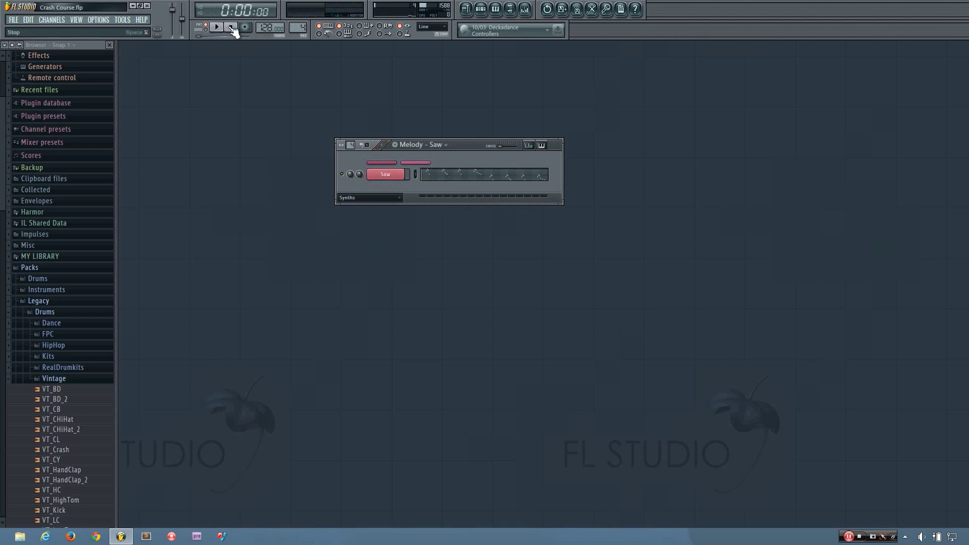
key(KP_Subtract)
key(KP_Subtract)
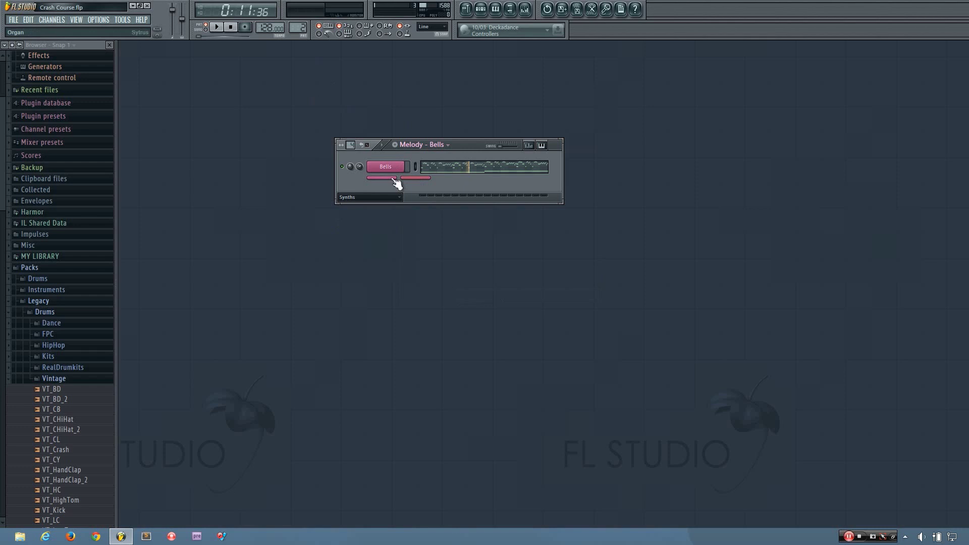
scroll(299, 29, up, 1)
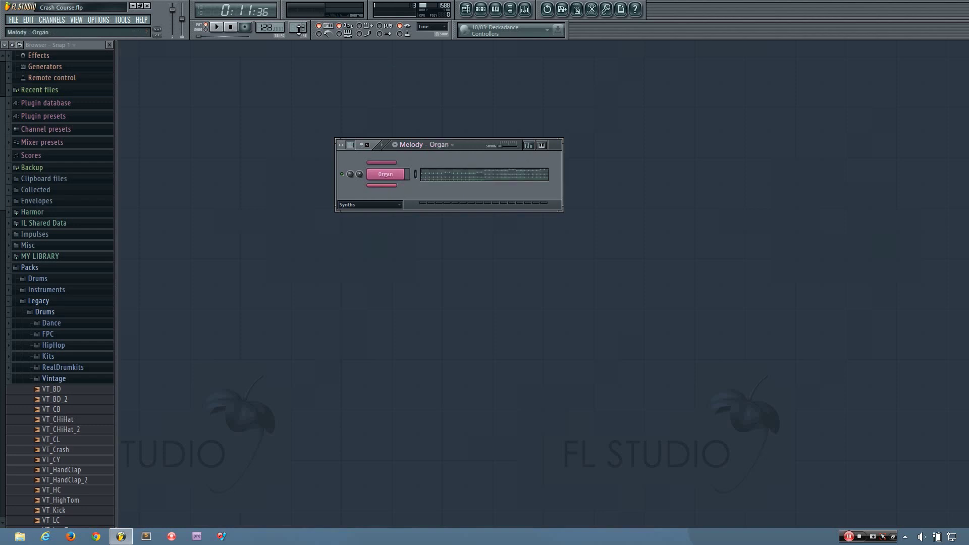
scroll(299, 29, down, 1)
scroll(297, 30, up, 1)
scroll(296, 32, down, 1)
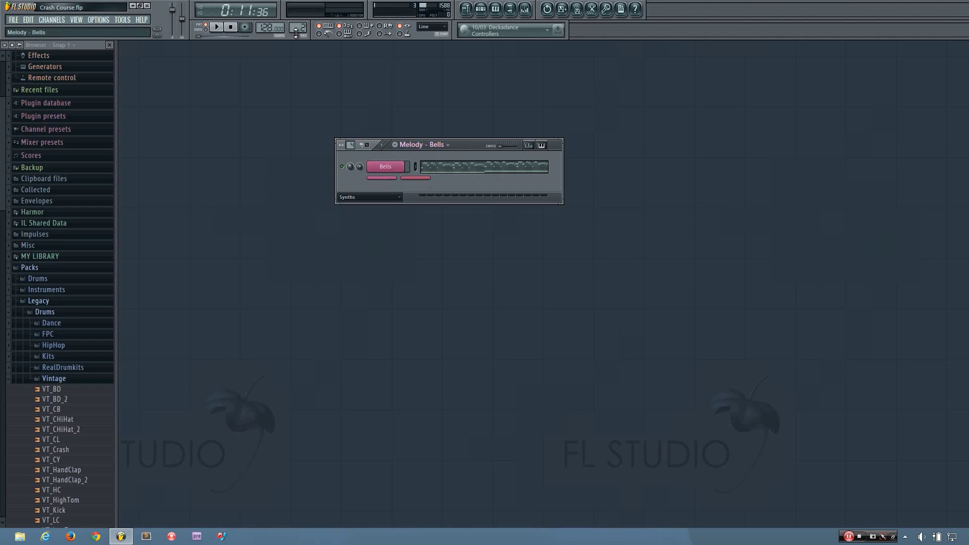
scroll(296, 33, up, 1)
scroll(296, 33, up, 1)
scroll(297, 33, down, 1)
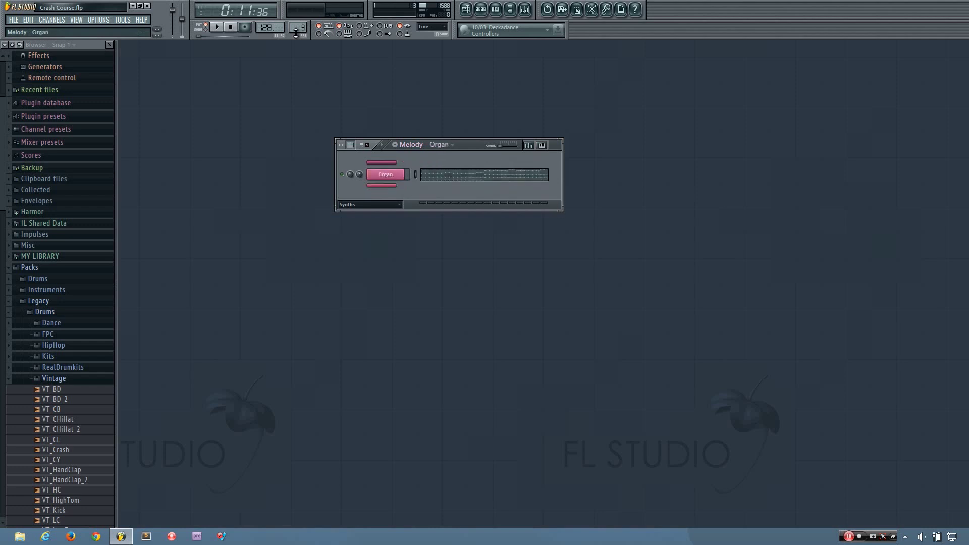
scroll(296, 33, down, 1)
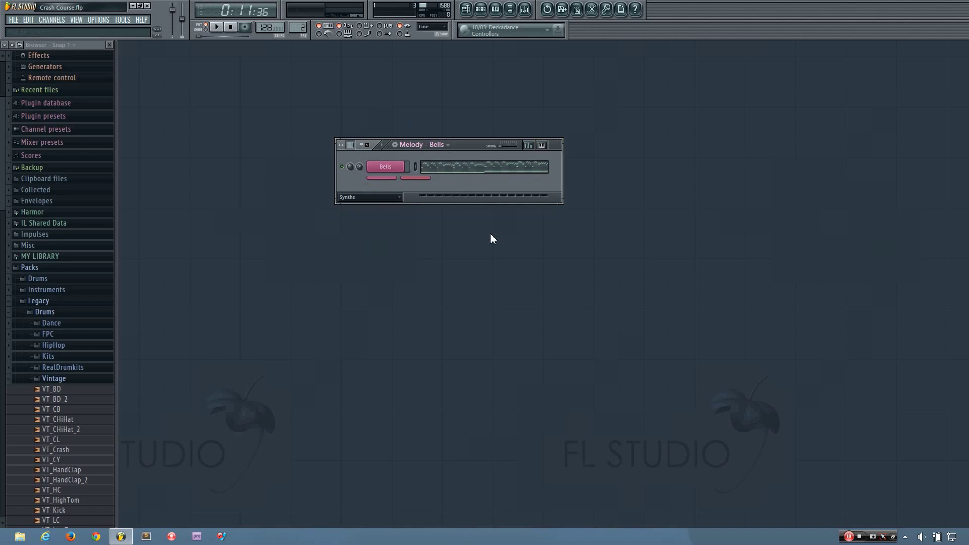
Check Auto zip empty channels in General settings, then return to the Playlist.
click(97, 20)
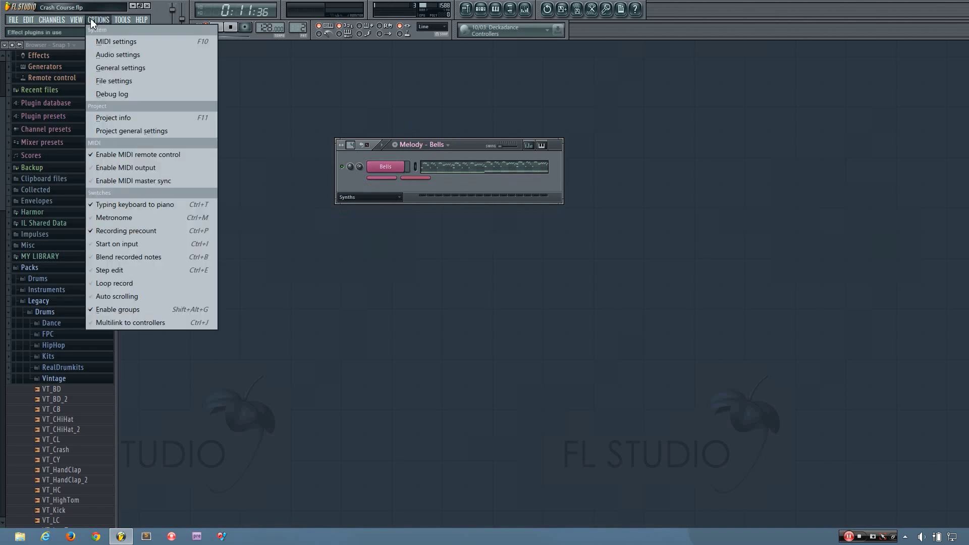
click(117, 67)
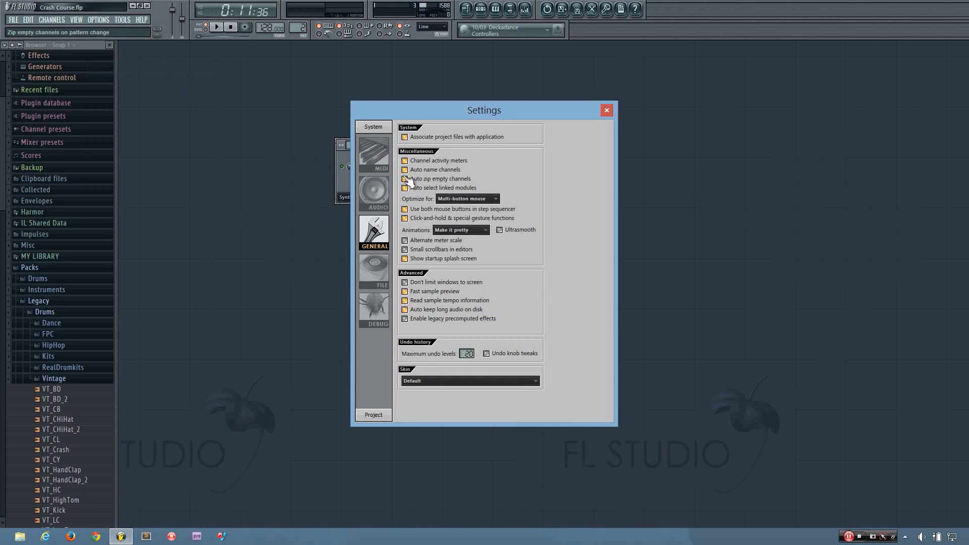
click(607, 111)
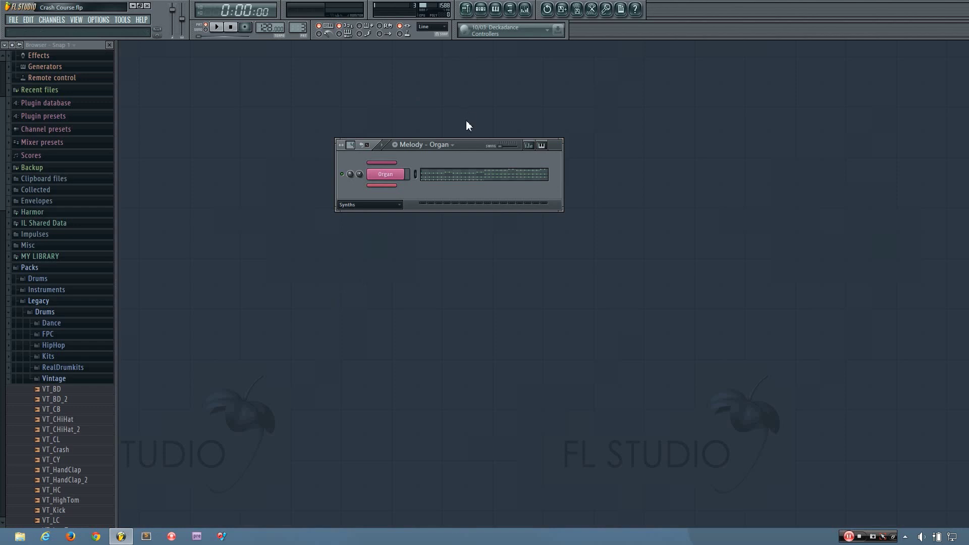
key(F5)
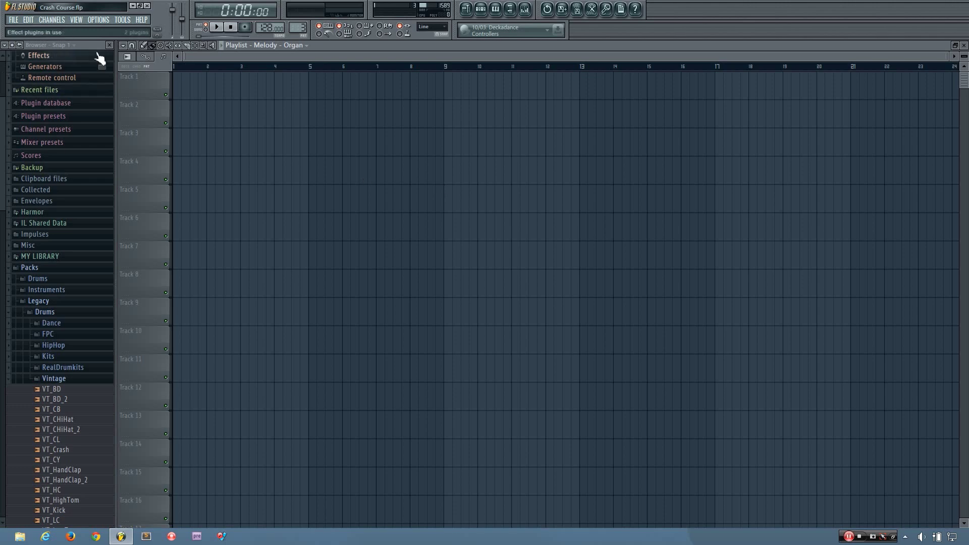
click(123, 45)
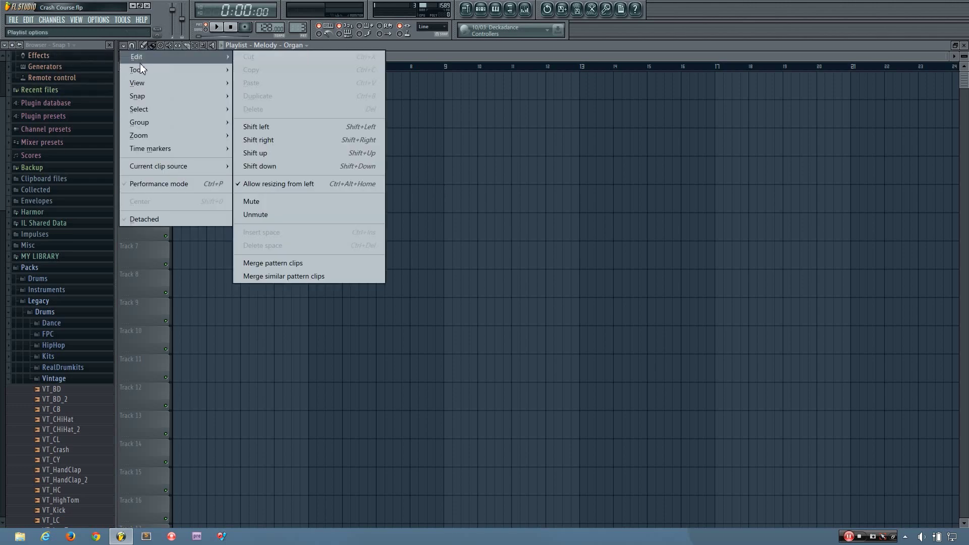
mouse_move(141, 71)
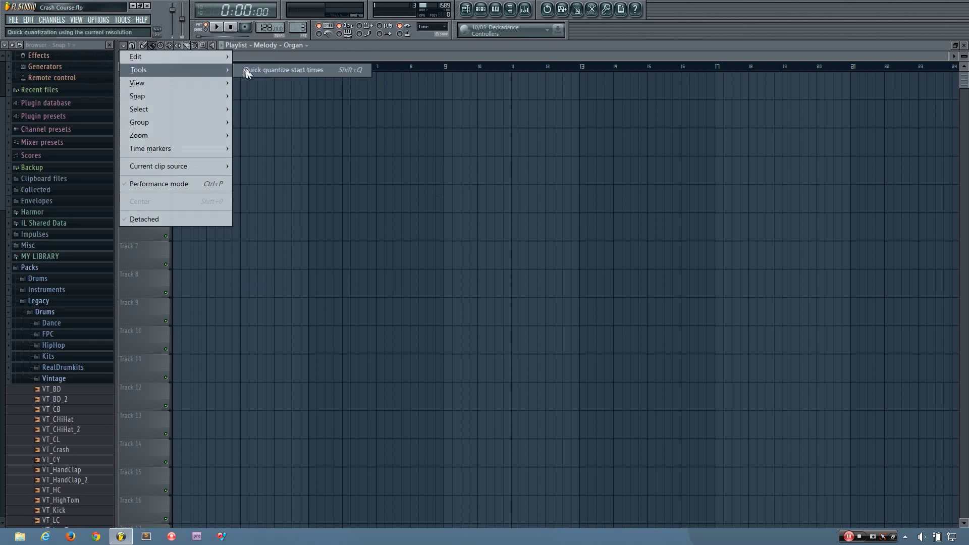
click(132, 45)
click(133, 45)
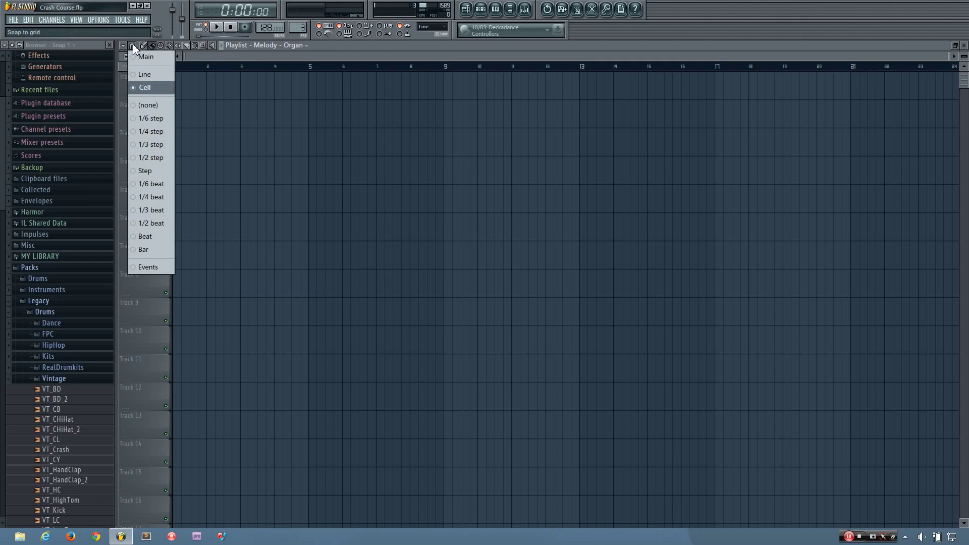
click(132, 45)
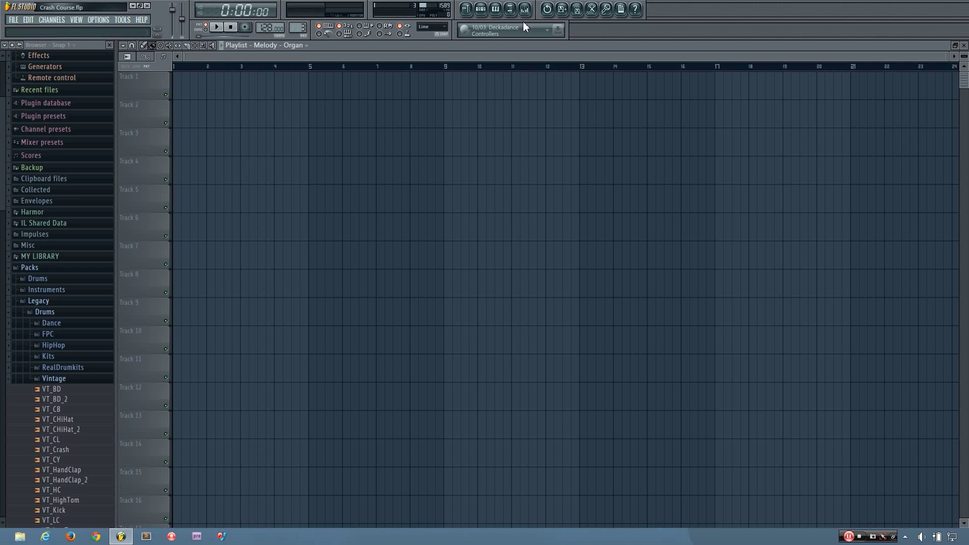
Paint a Melody - Organ clip on Track 1 with the Paint tool and drag it to Track 4.
click(486, 12)
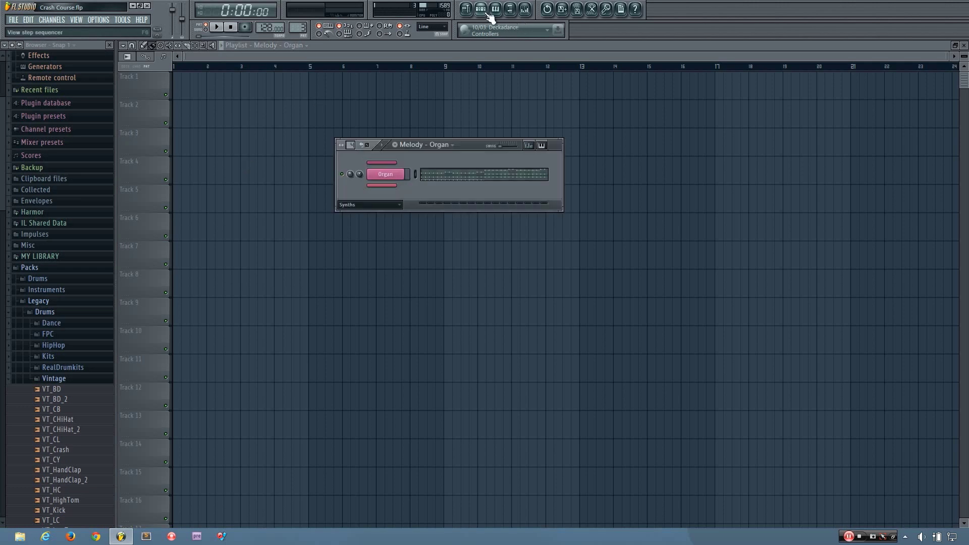
click(153, 45)
click(180, 87)
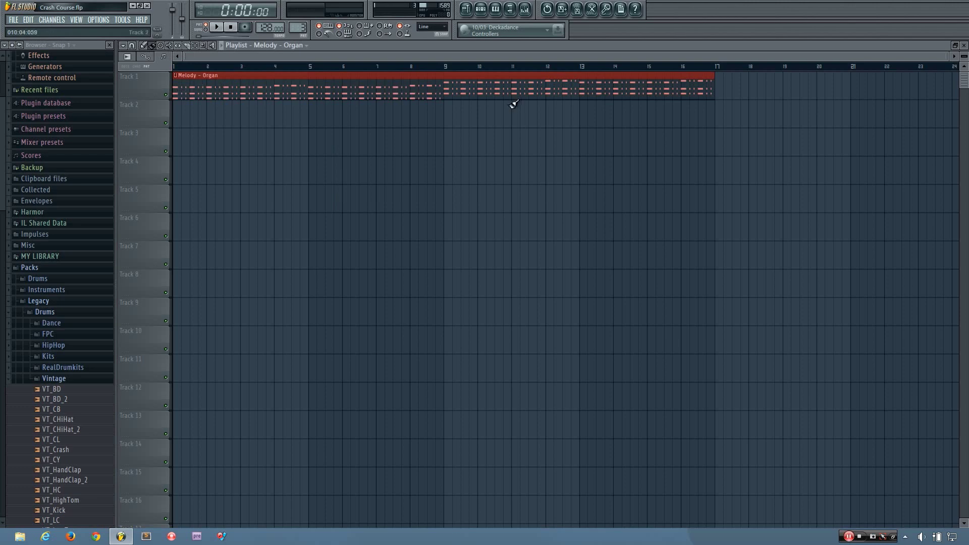
scroll(387, 147, down, 3)
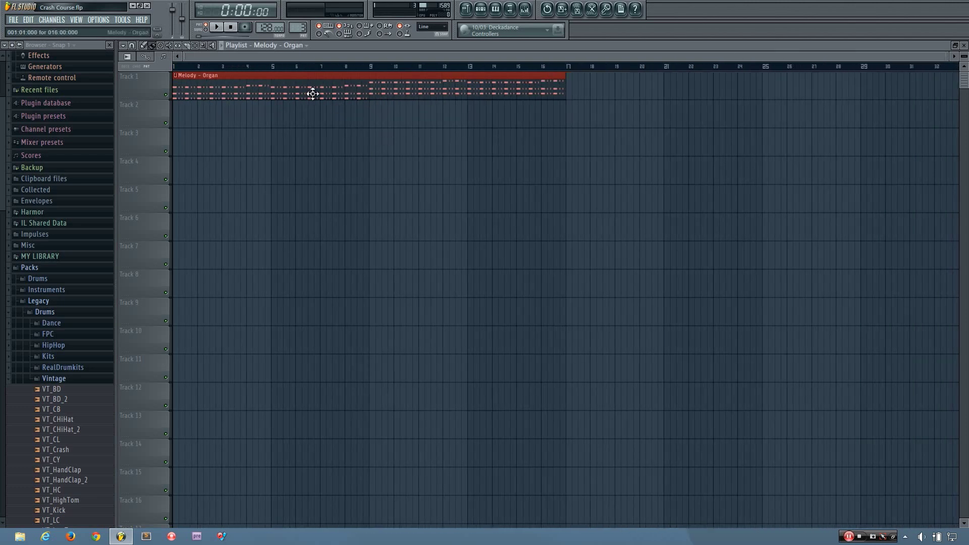
drag(313, 93, 307, 186)
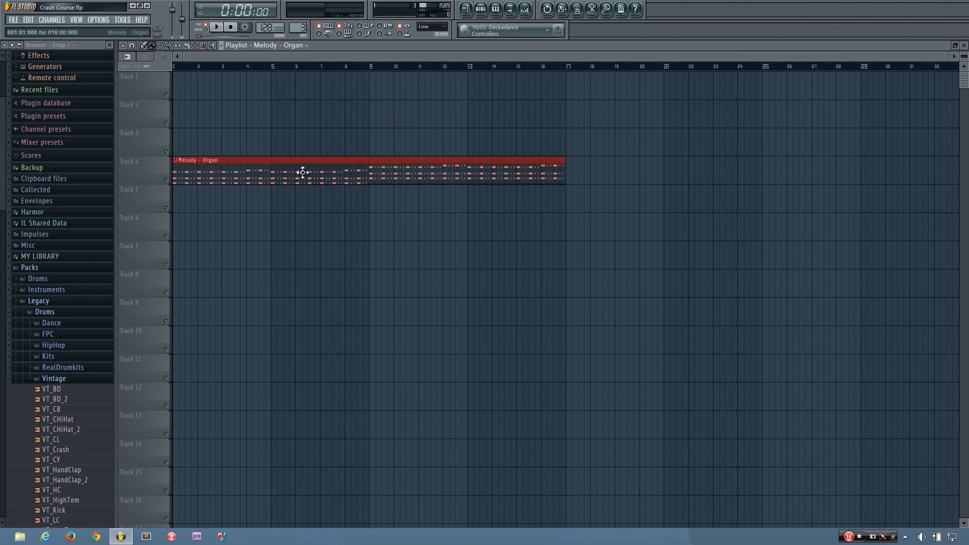
click(303, 172)
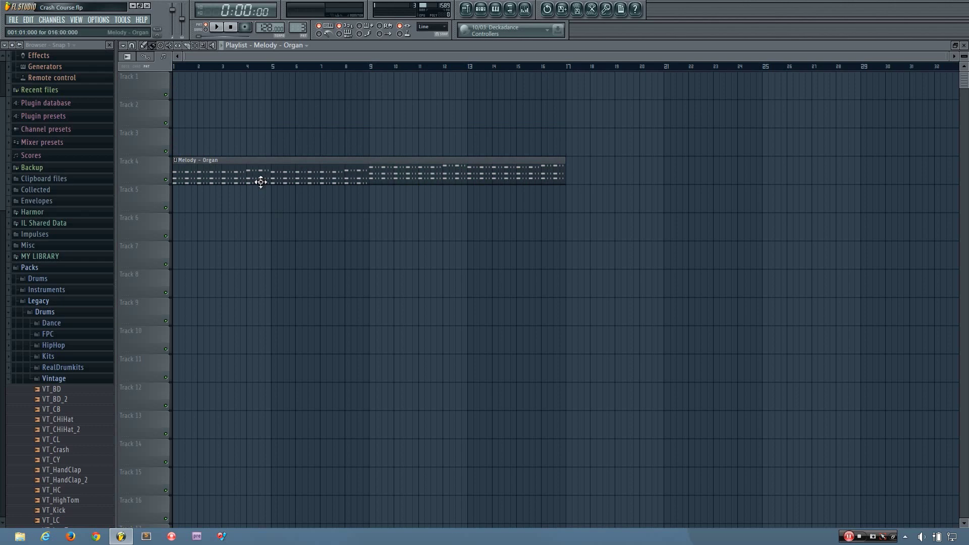
Colour the Melody - Organ pattern pink using Rename/color.
click(481, 10)
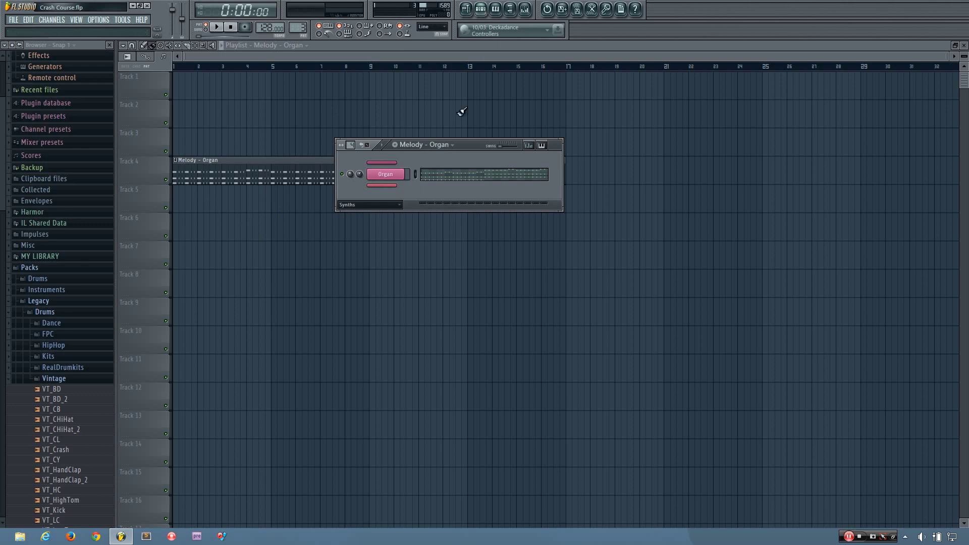
click(432, 145)
click(505, 146)
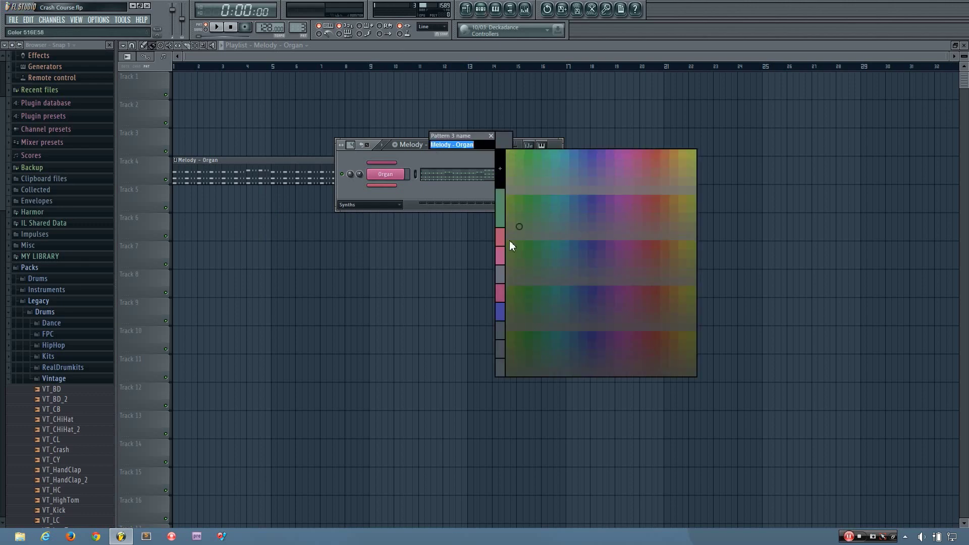
click(501, 289)
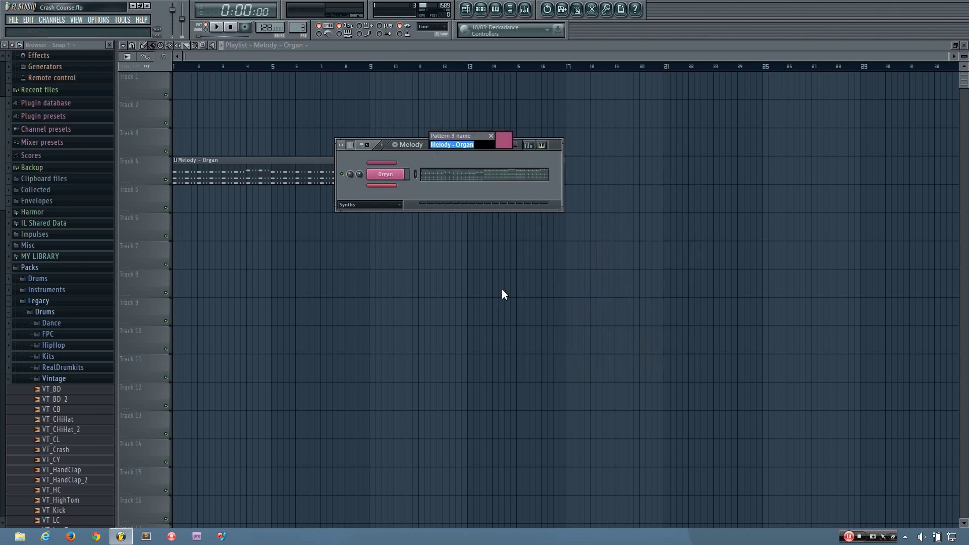
key(Return)
Switch to the Melody - Saw pattern and colour it pink as well.
scroll(297, 28, up, 3)
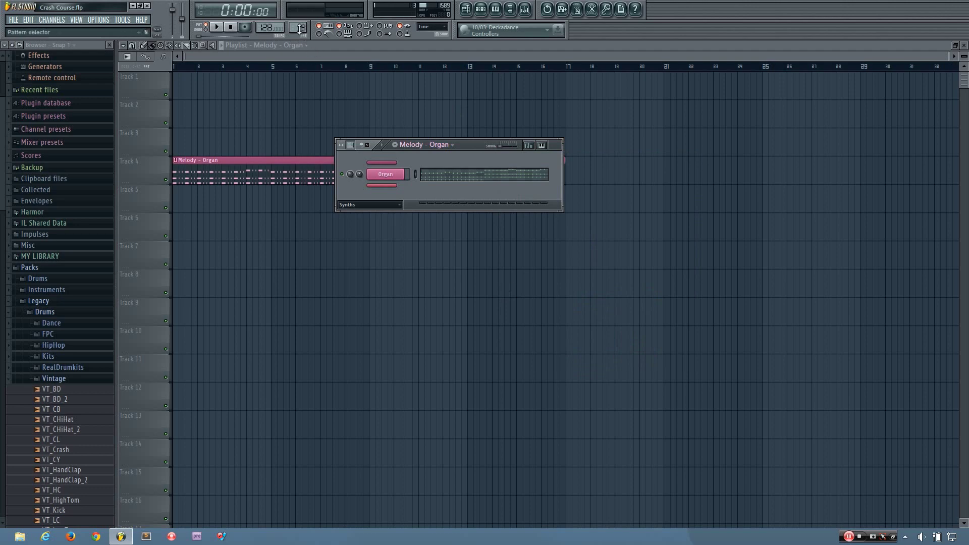
scroll(299, 29, up, 2)
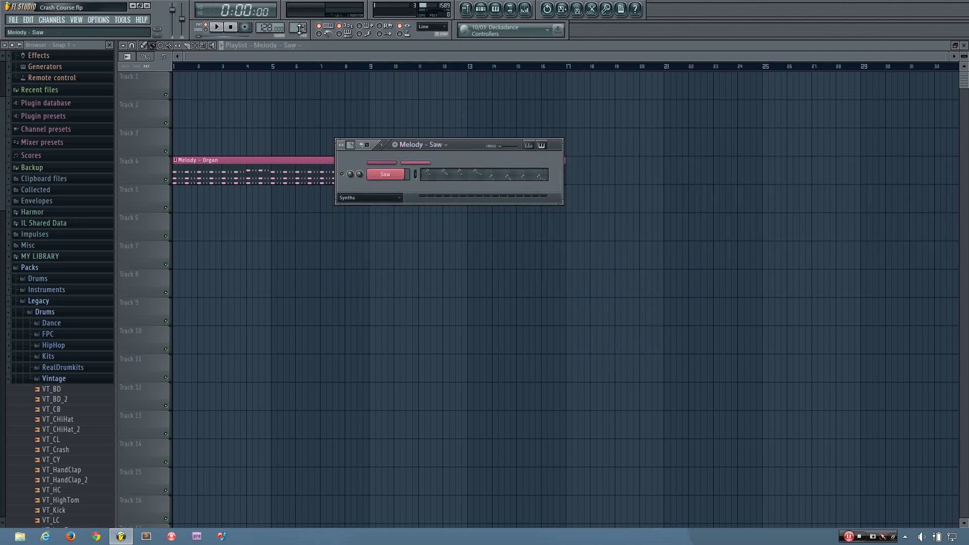
click(447, 145)
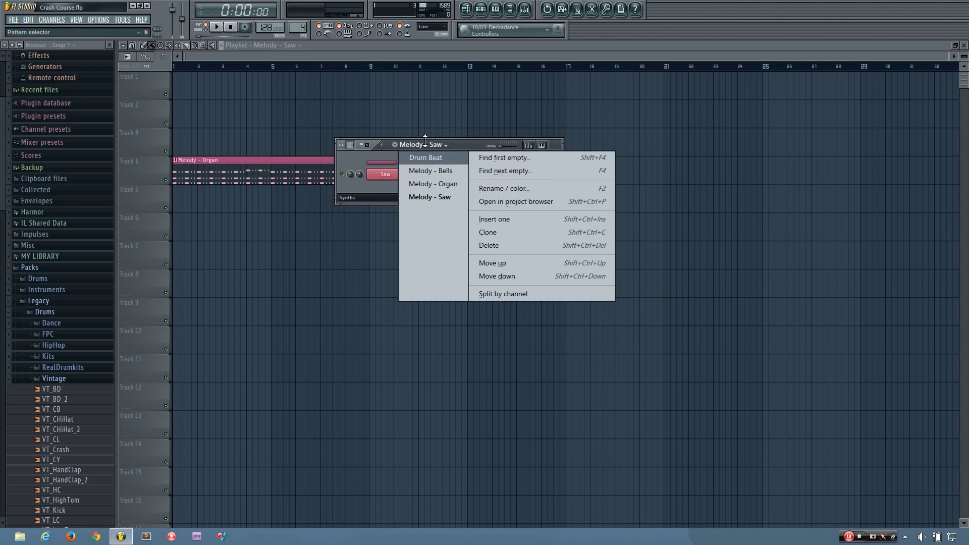
click(465, 143)
click(423, 145)
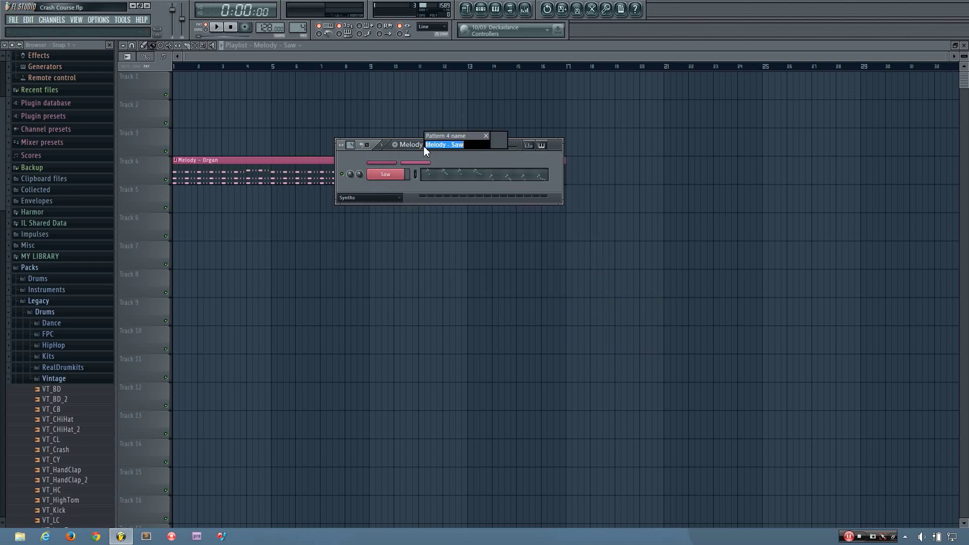
click(500, 146)
click(496, 261)
key(Return)
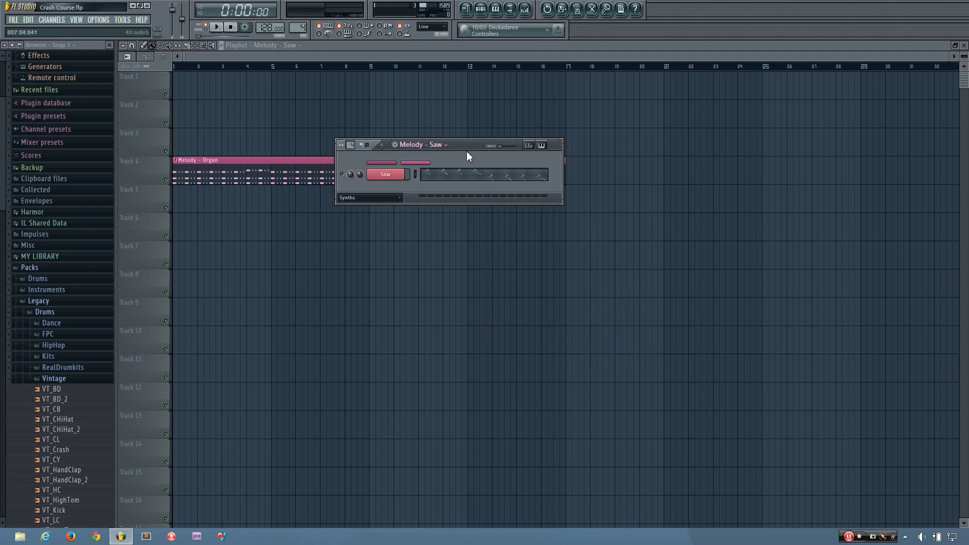
click(480, 10)
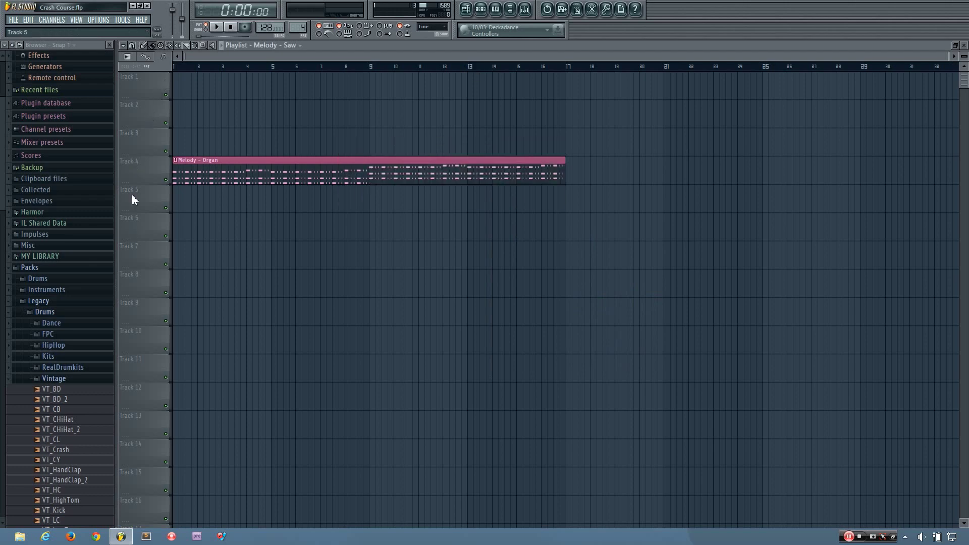
Auto-name Track 4 Melody - Organ after its clip.
right_click(135, 172)
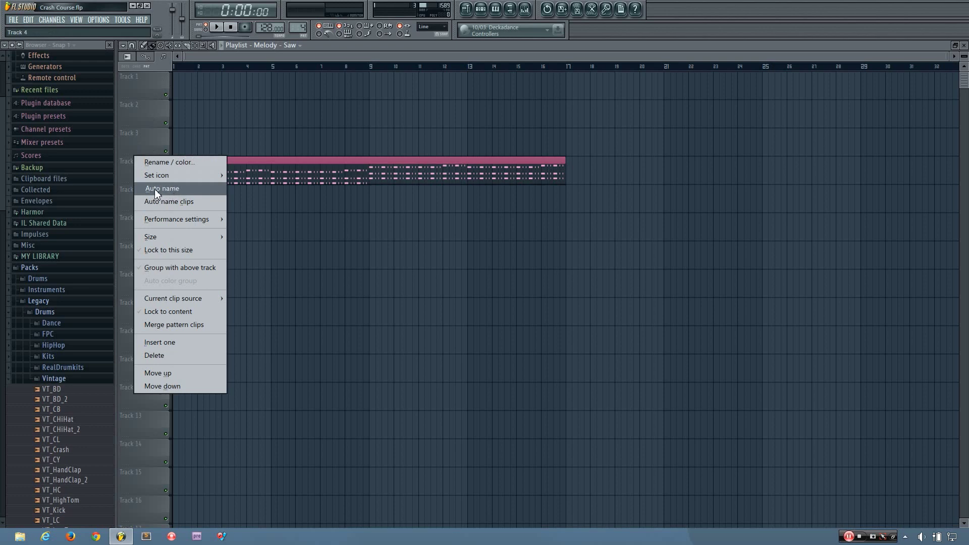
click(127, 170)
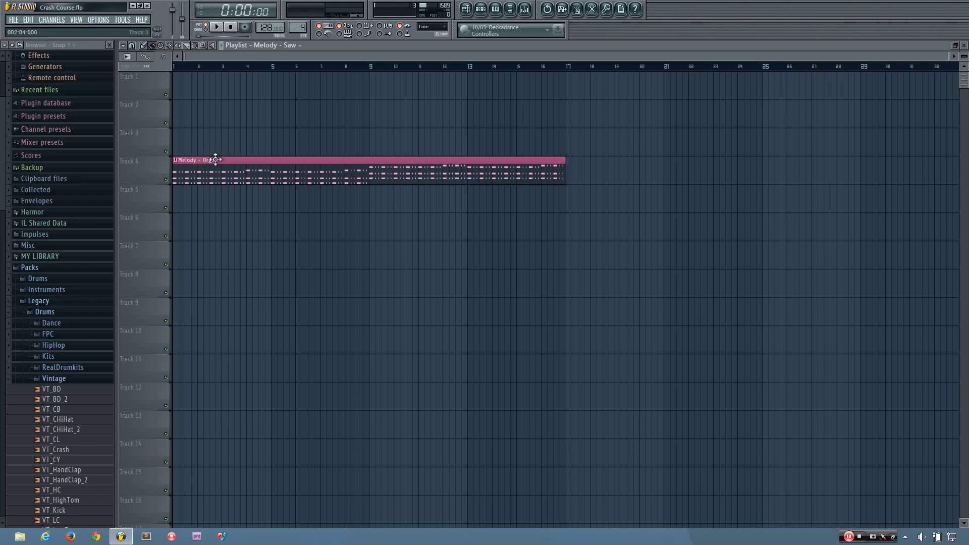
right_click(138, 168)
mouse_move(171, 177)
click(273, 184)
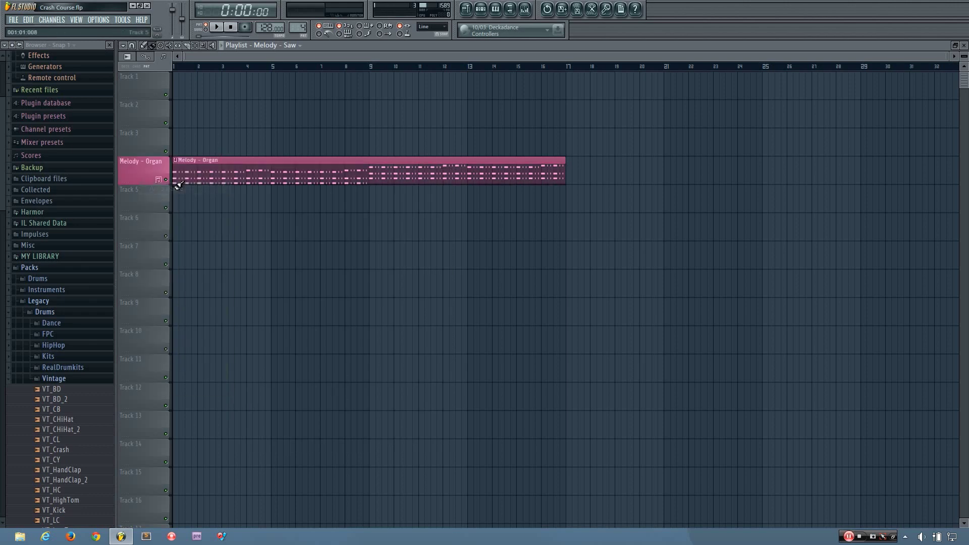
double_click(141, 167)
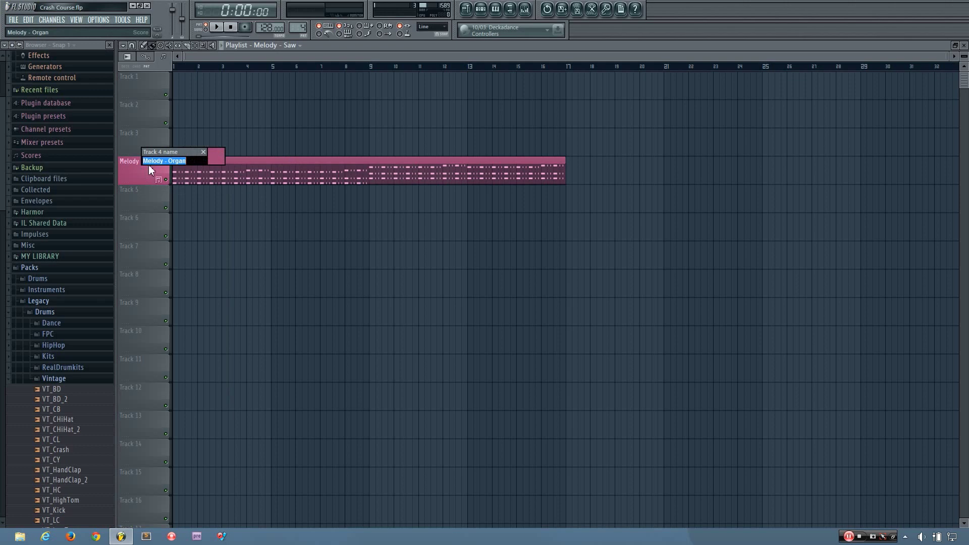
key(Return)
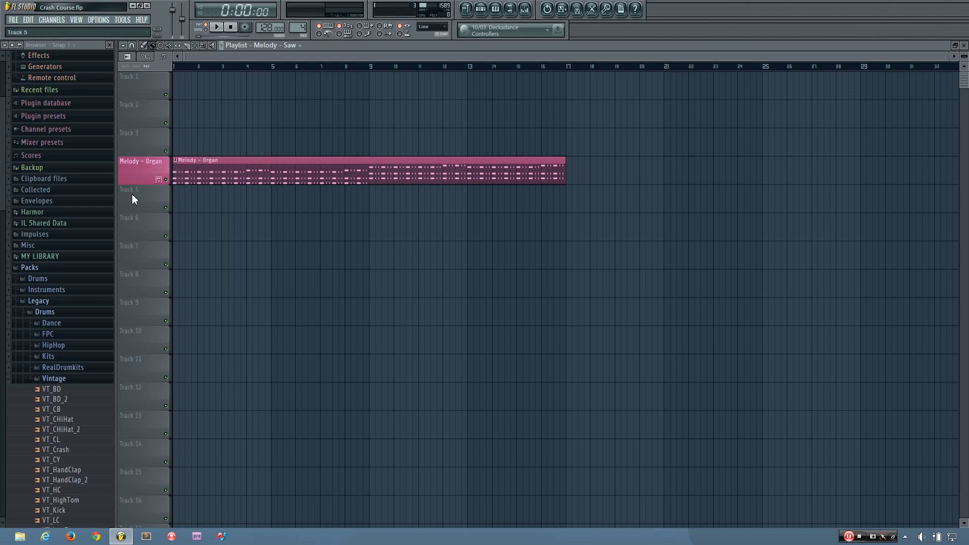
Move the Melody - Organ track down two rows.
right_click(131, 194)
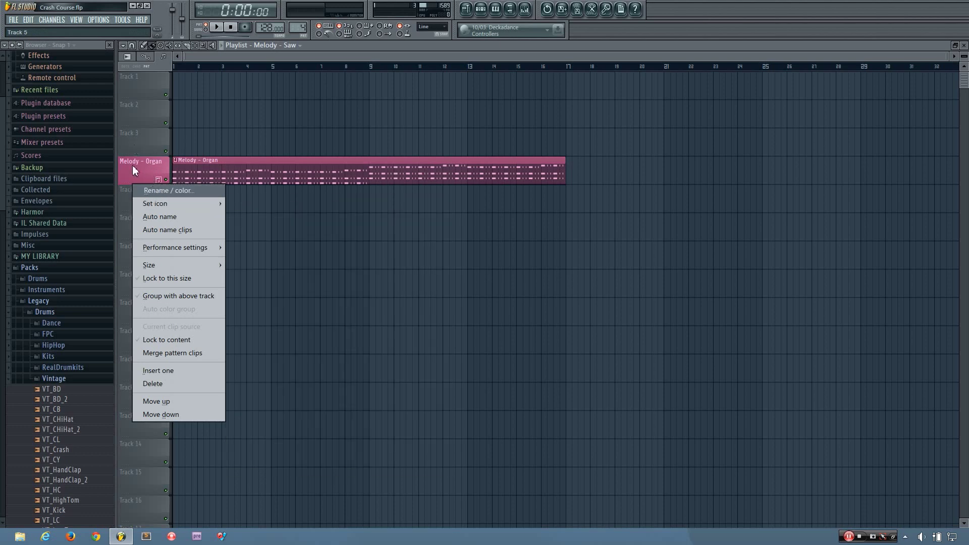
click(160, 401)
right_click(142, 212)
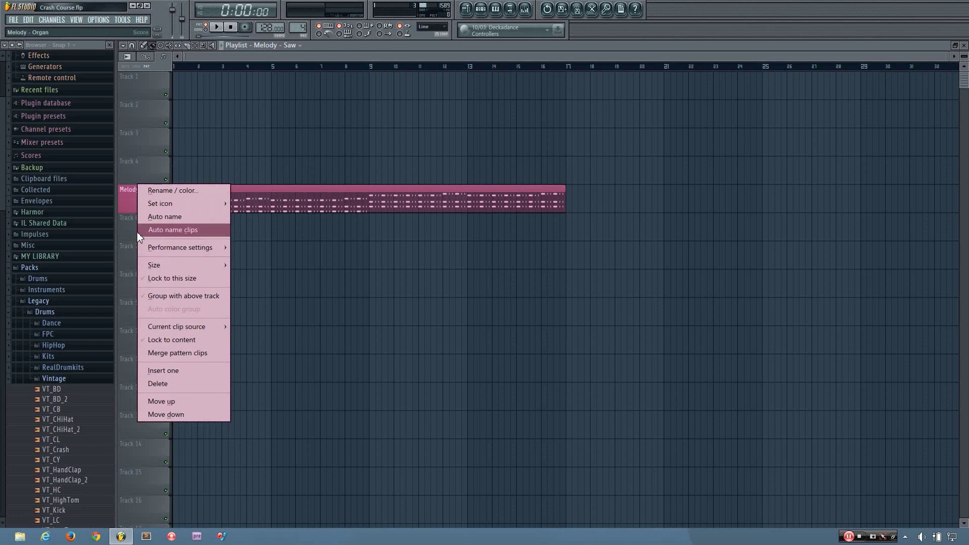
click(161, 414)
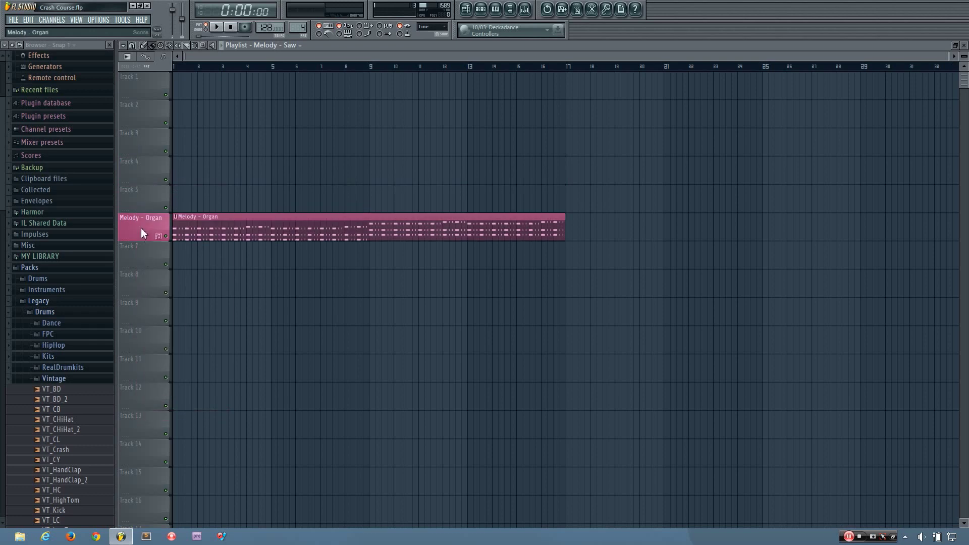
mouse_move(141, 228)
mouse_down()
mouse_move(141, 255)
mouse_move(140, 141)
mouse_move(145, 254)
mouse_move(141, 141)
mouse_move(147, 225)
mouse_up()
Rename Track 1 to Drums and colour it blue.
double_click(143, 87)
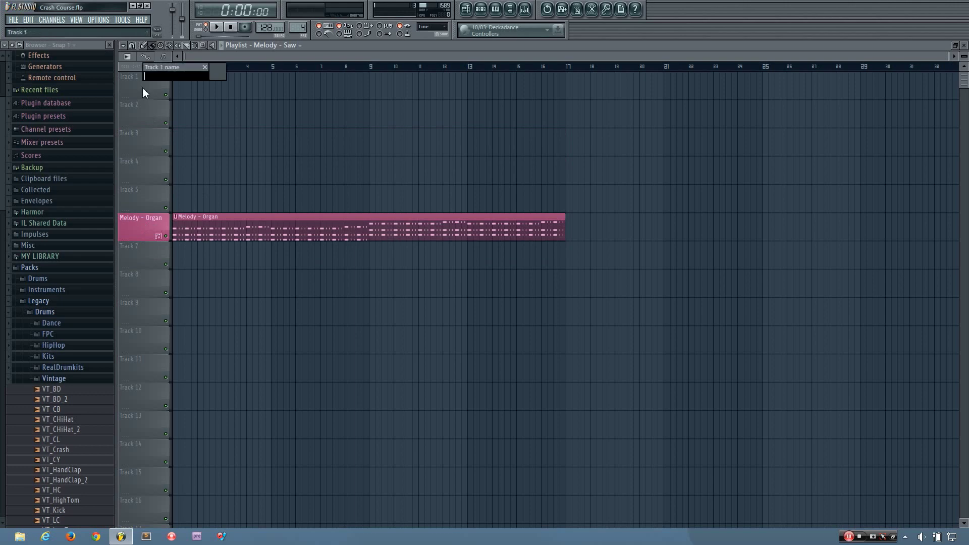
click(222, 71)
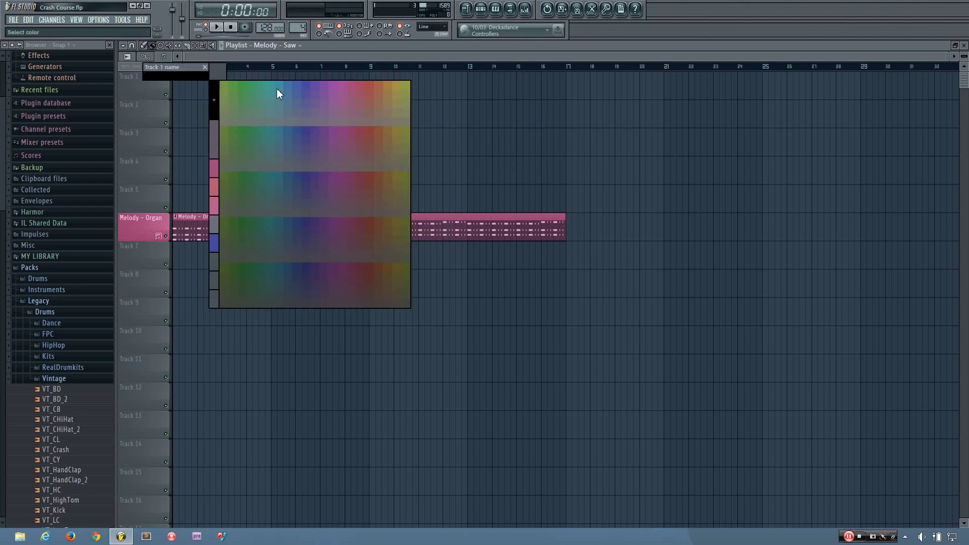
click(304, 87)
text(D)
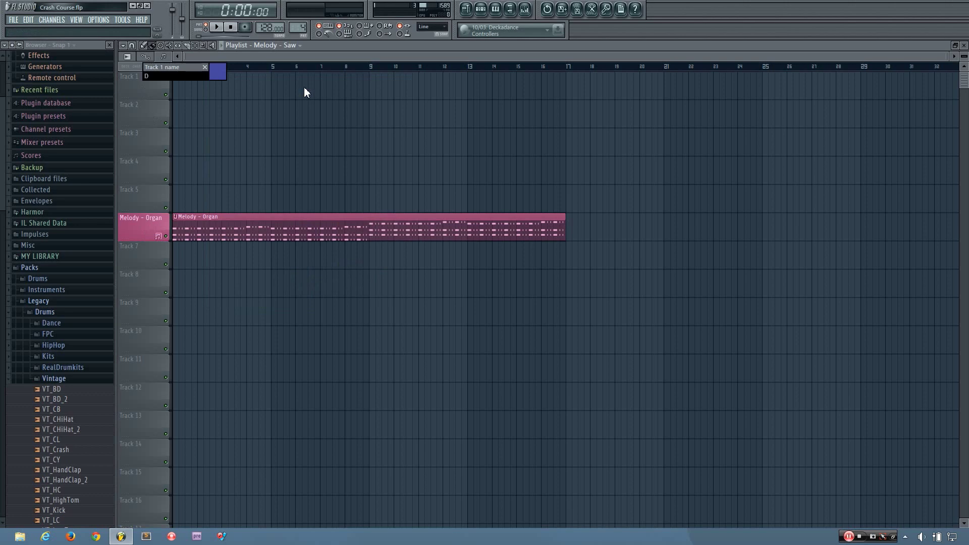
text(rums)
key(Return)
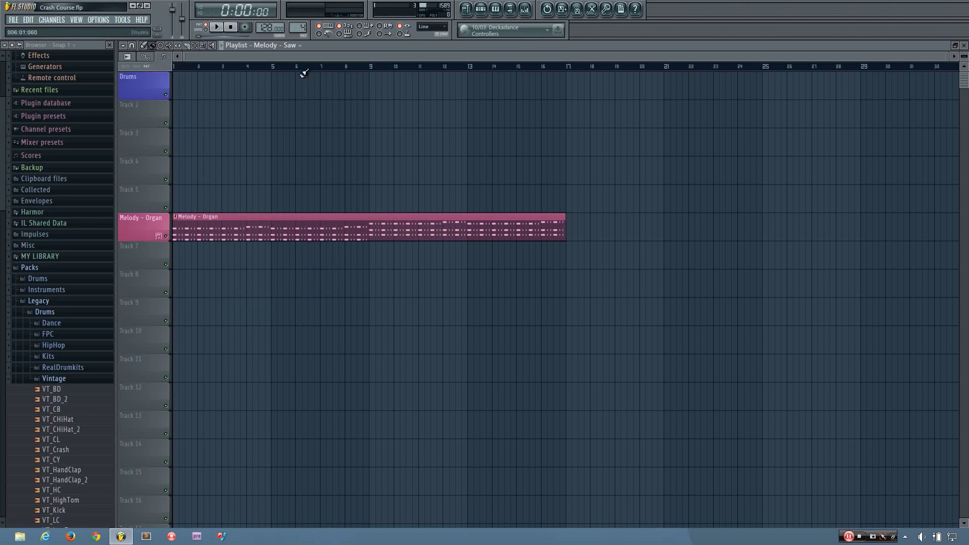
scroll(298, 26, down, 2)
Insert a new empty pattern named Hat.
click(303, 27)
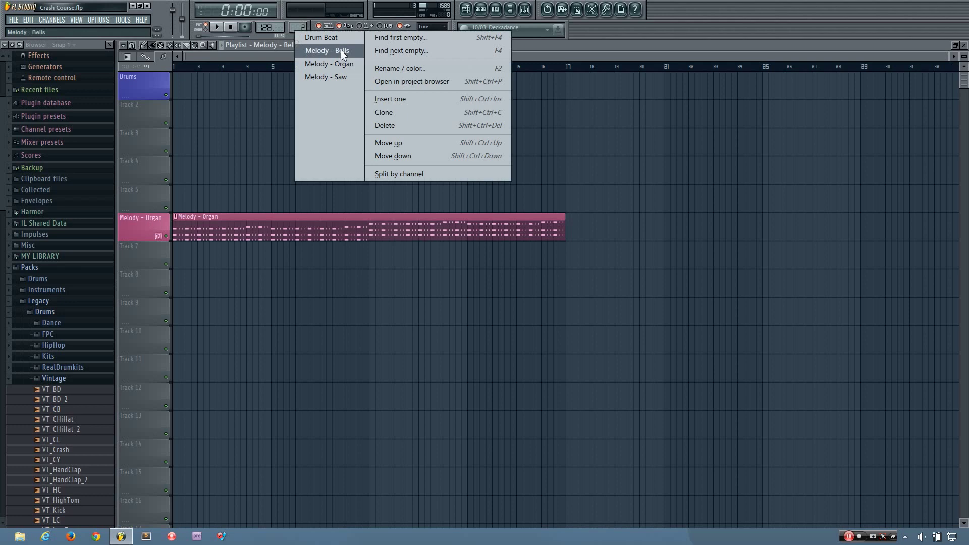
click(387, 97)
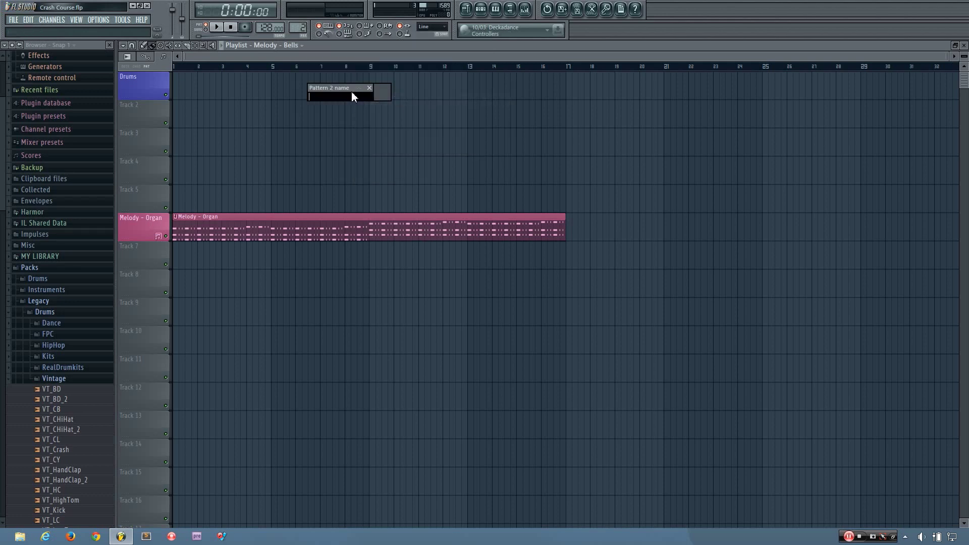
text(Hat)
key(Return)
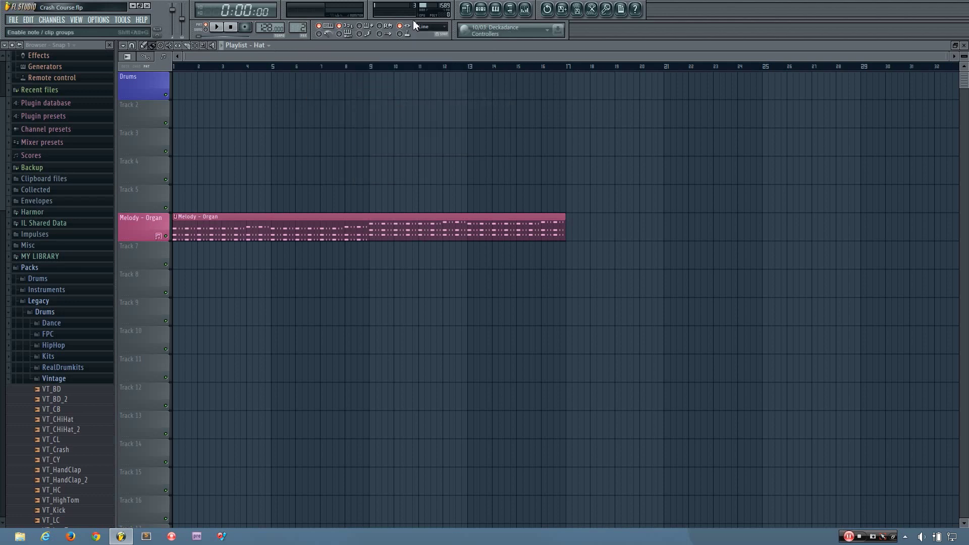
Filter the channel rack to Drums and set Closed Hat to hit steps 1 and 9.
click(470, 8)
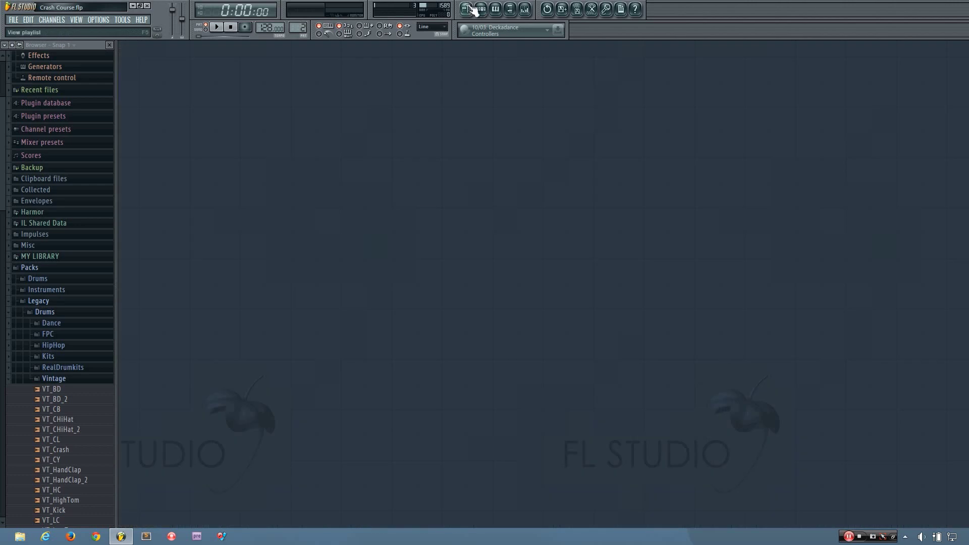
click(469, 8)
click(481, 9)
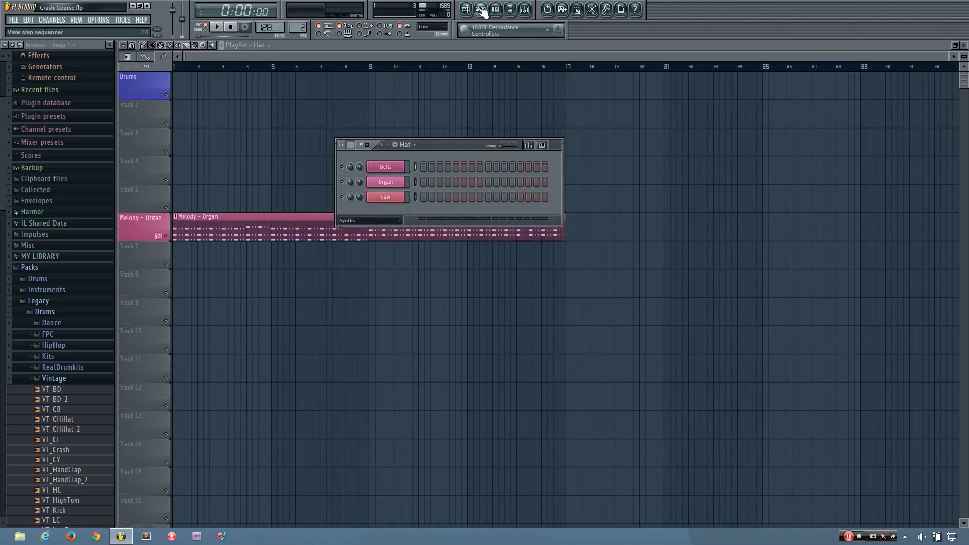
click(388, 227)
click(374, 246)
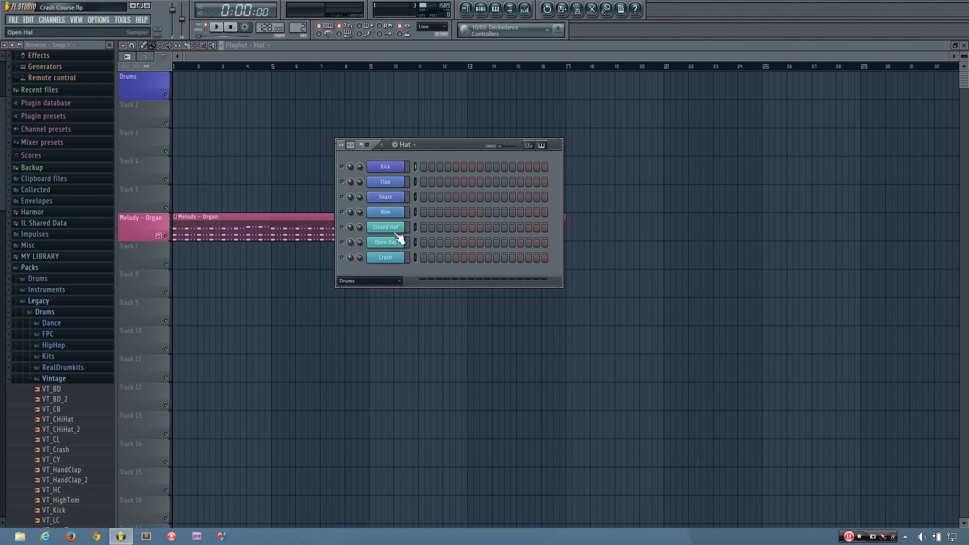
right_click(398, 230)
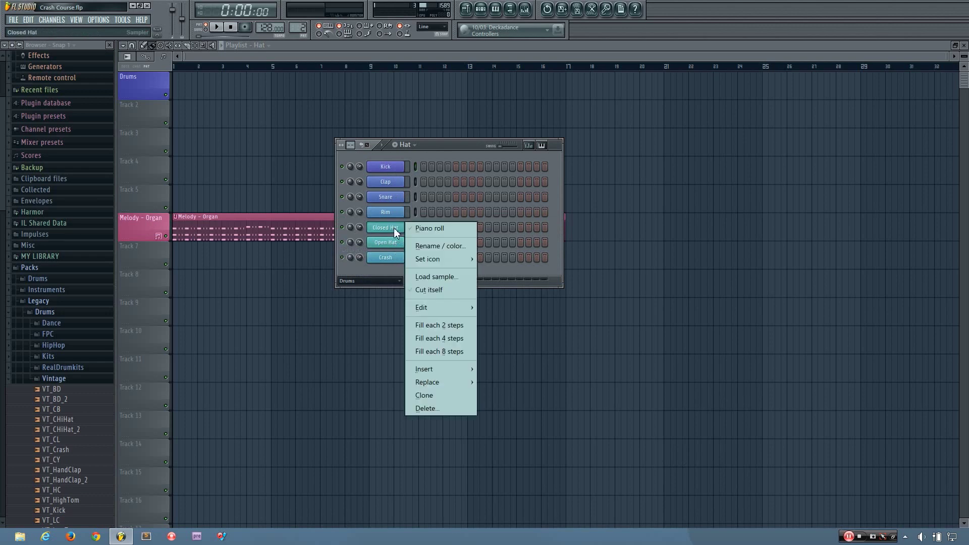
click(433, 335)
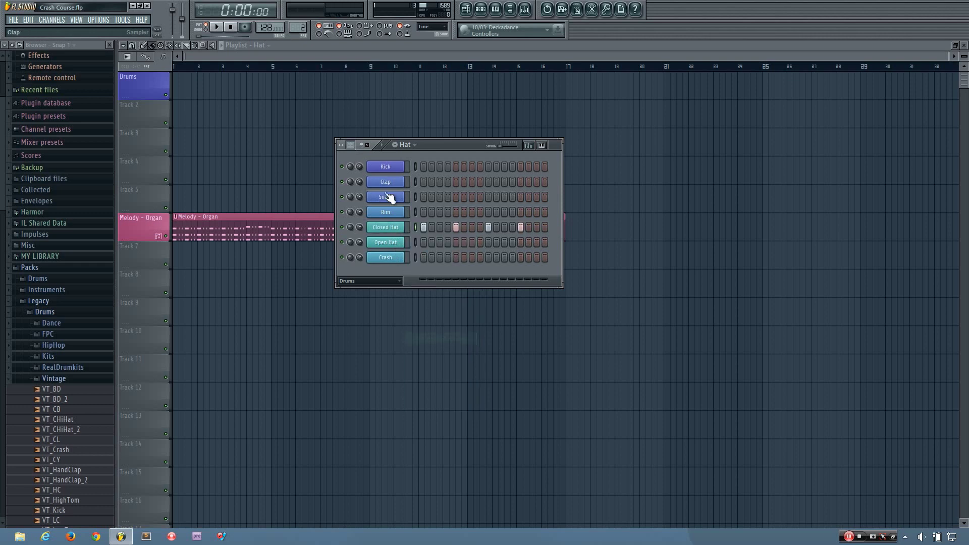
right_click(520, 227)
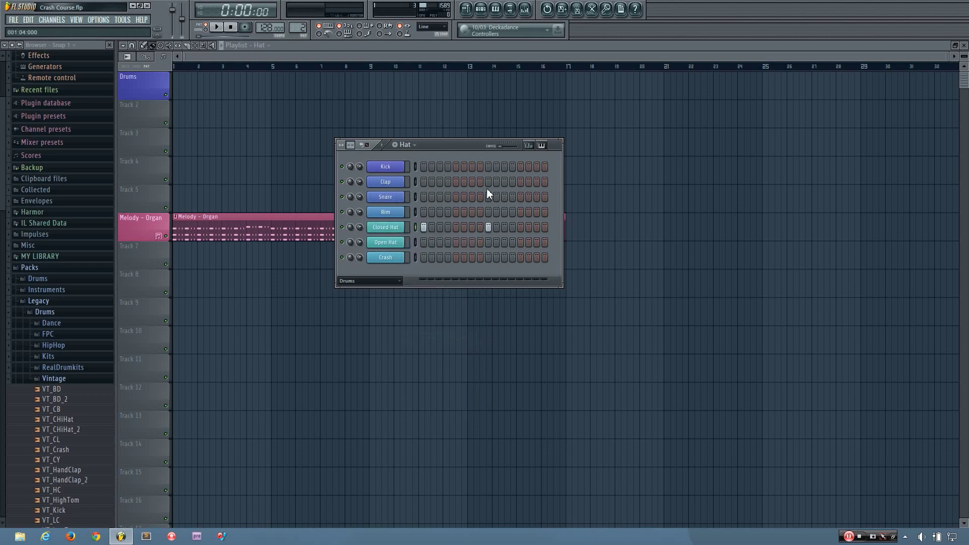
Preview the Hat pattern and paint Hat clips across bars 1–8 of Drums.
click(217, 27)
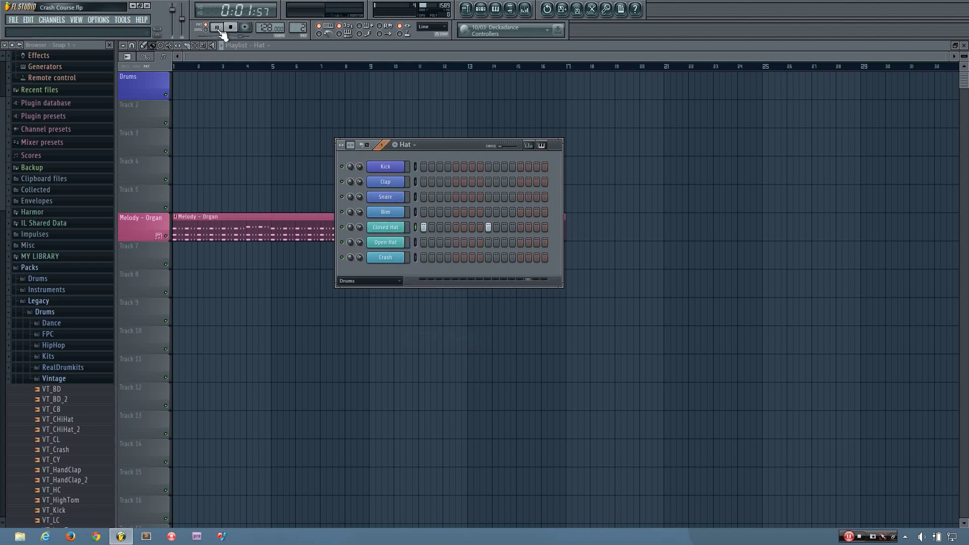
click(232, 27)
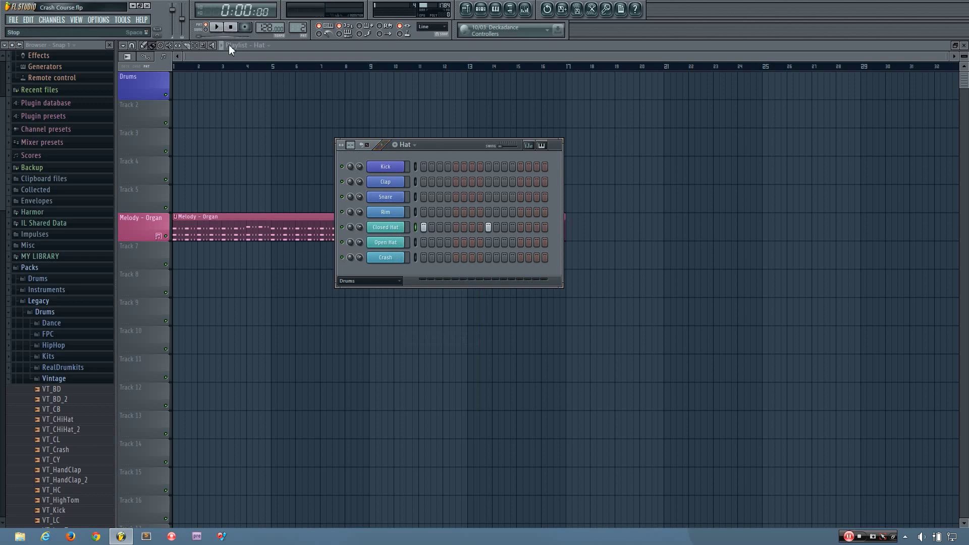
click(229, 45)
drag(179, 86, 360, 87)
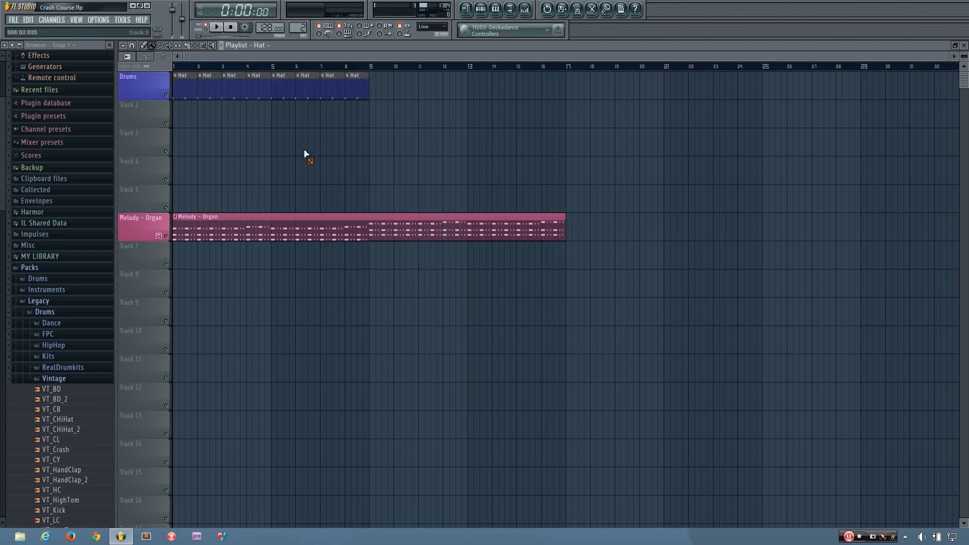
Paint Hat clips from bar 9 through bar 16 on Drums during playback.
click(217, 27)
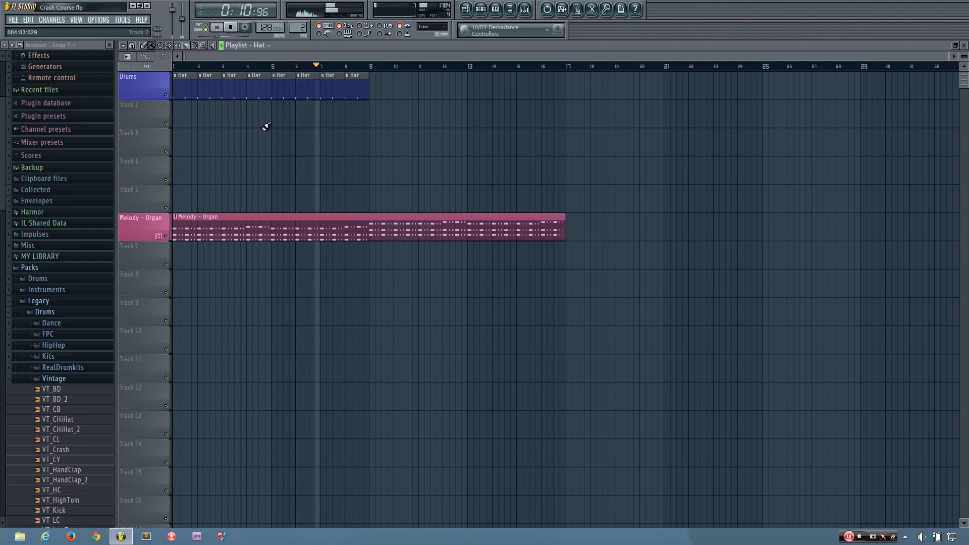
click(376, 86)
drag(376, 86, 554, 89)
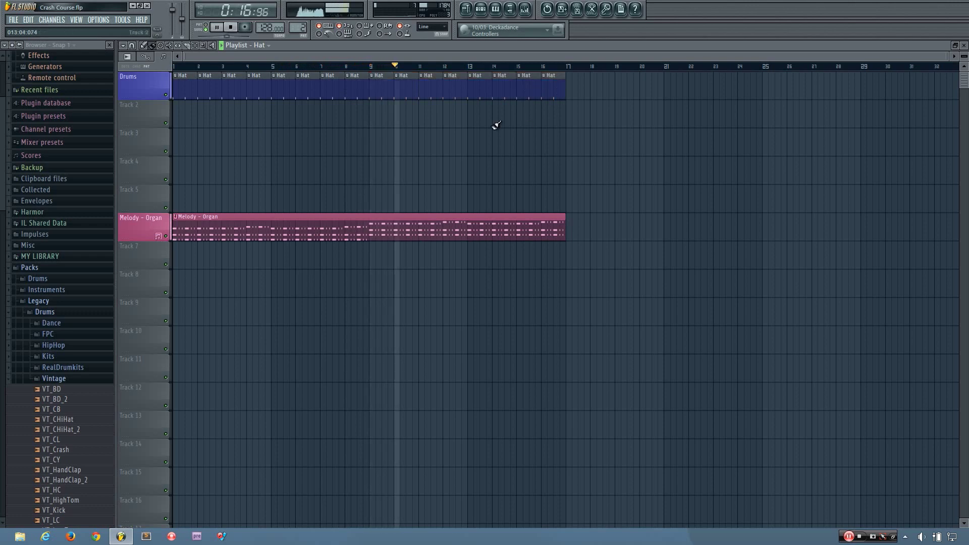
key(space)
click(488, 11)
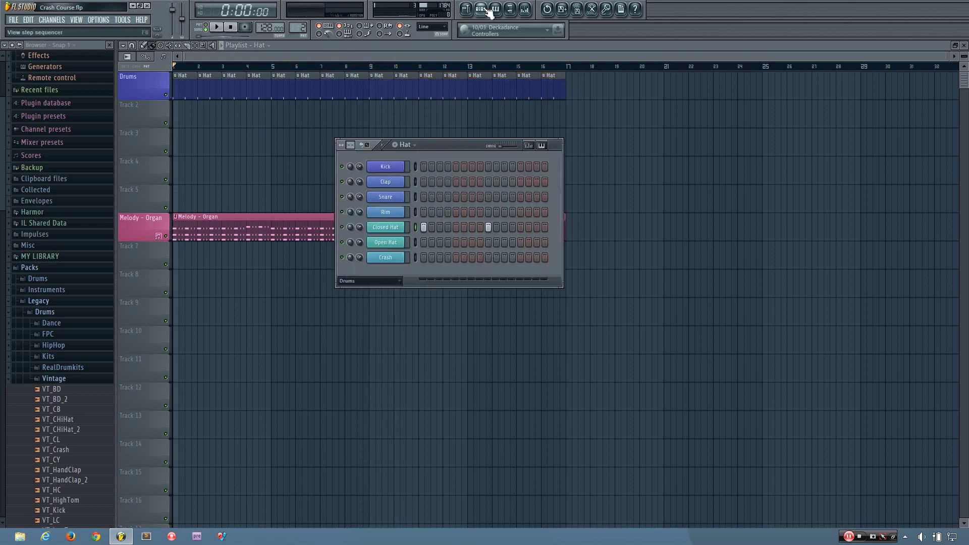
Insert a new empty pattern named Crash.
scroll(301, 29, down, 1)
scroll(302, 29, up, 2)
click(299, 30)
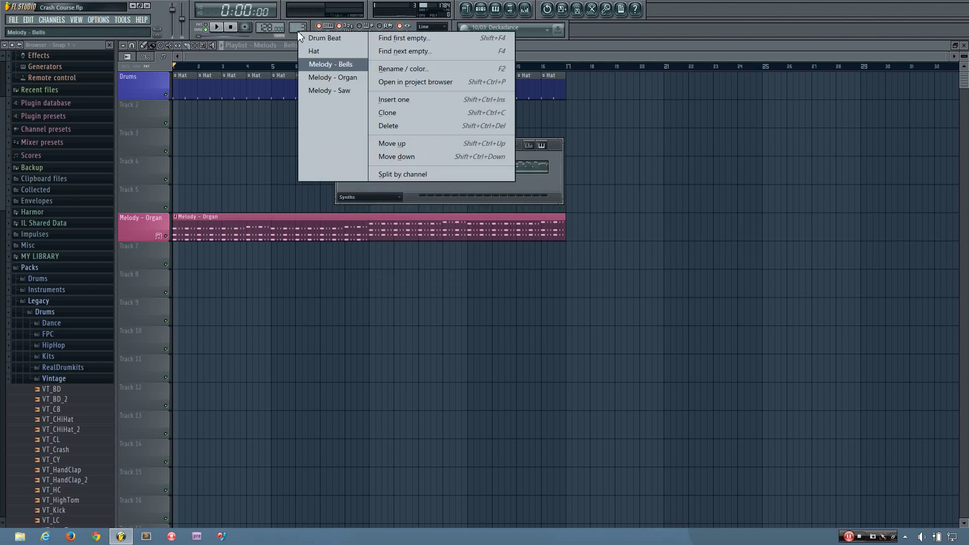
click(404, 100)
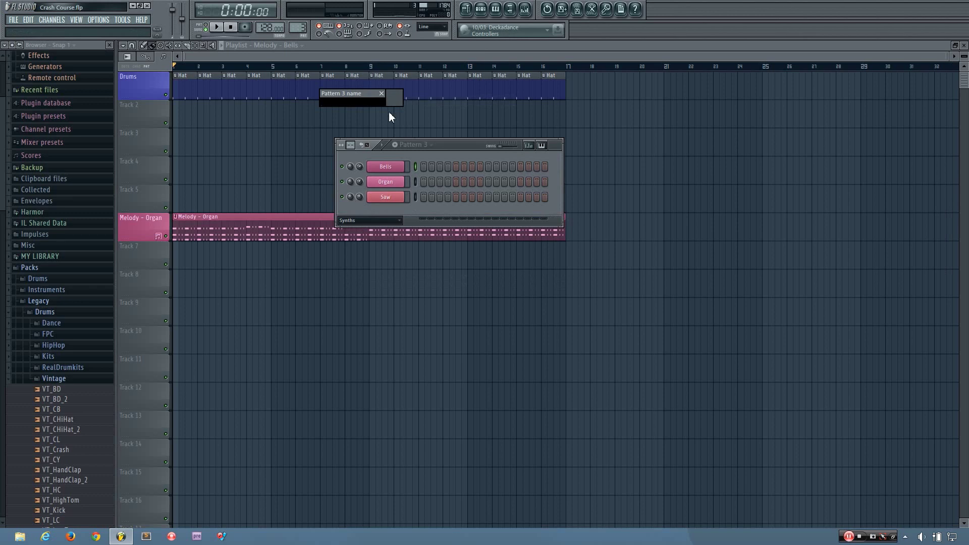
text(Crash)
key(Return)
Filter to Drums and enable the Crash channel's step 1, then preview it.
click(366, 222)
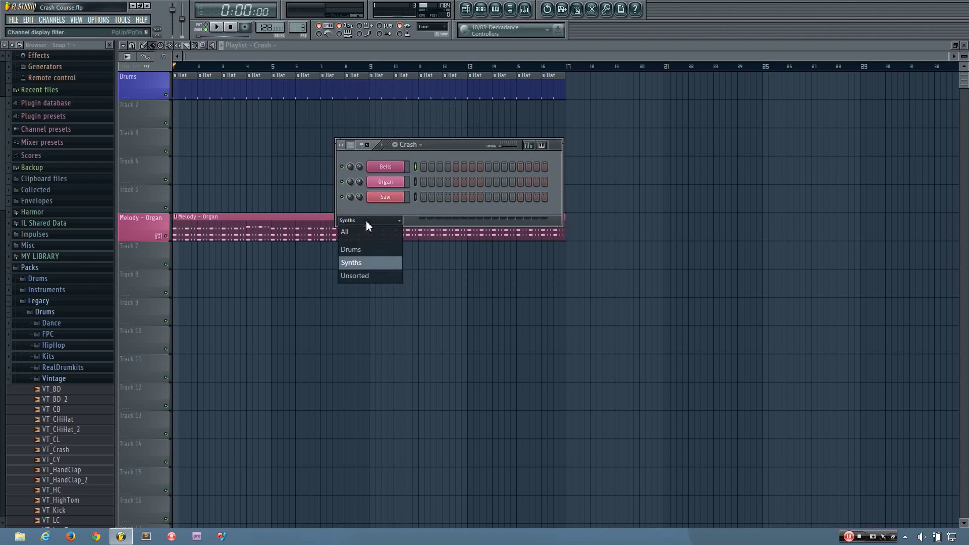
click(359, 249)
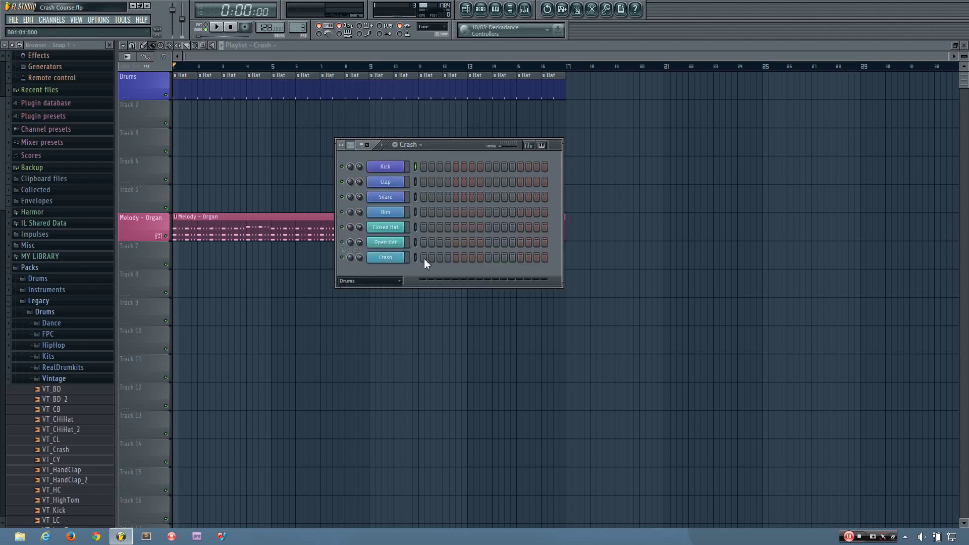
click(424, 257)
click(216, 27)
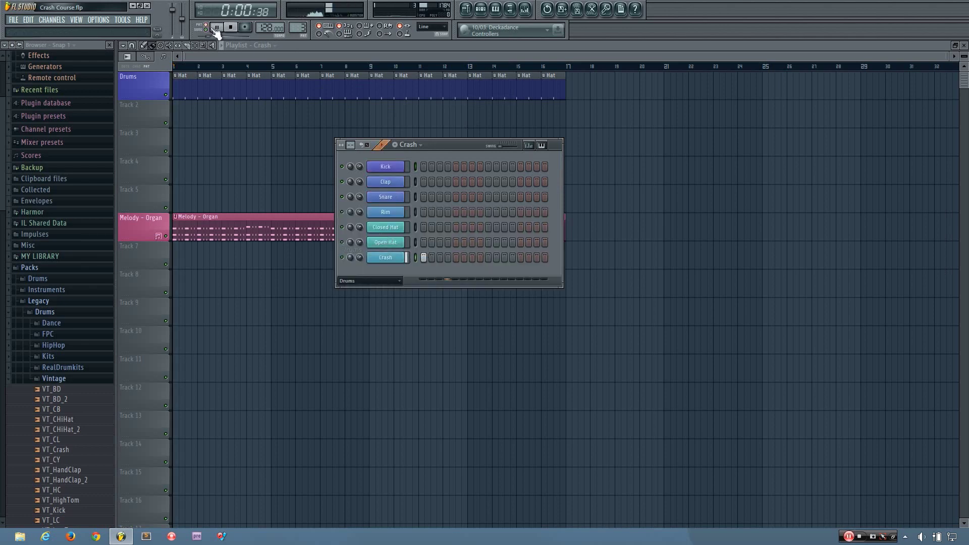
click(215, 28)
Place the Crash clip at bar 1 of Track 3 and auto-name the track Crash.
click(190, 121)
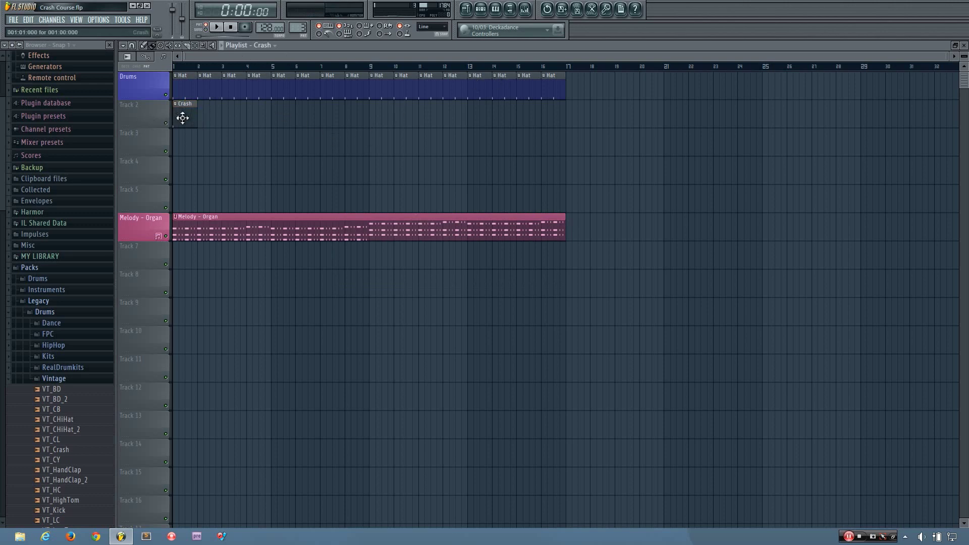
drag(182, 116, 169, 153)
right_click(146, 140)
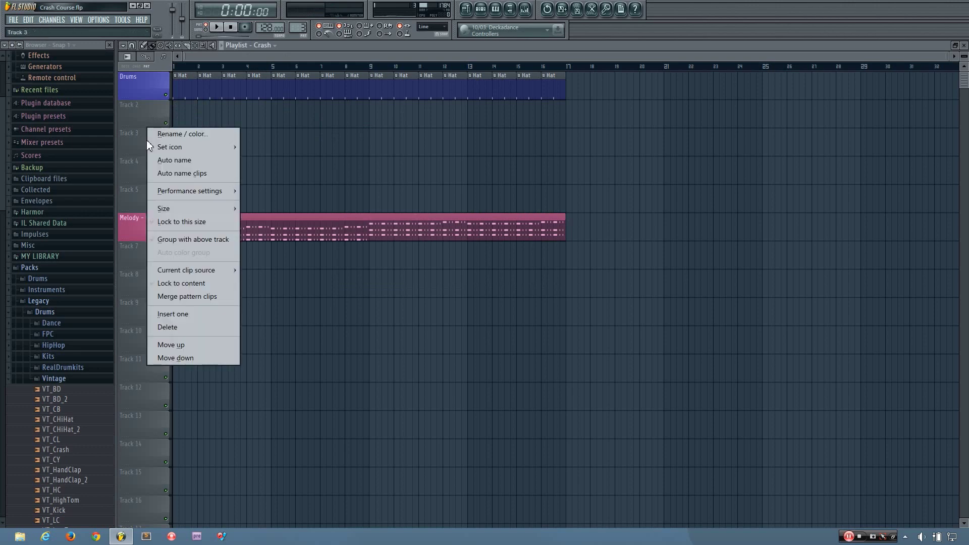
click(169, 160)
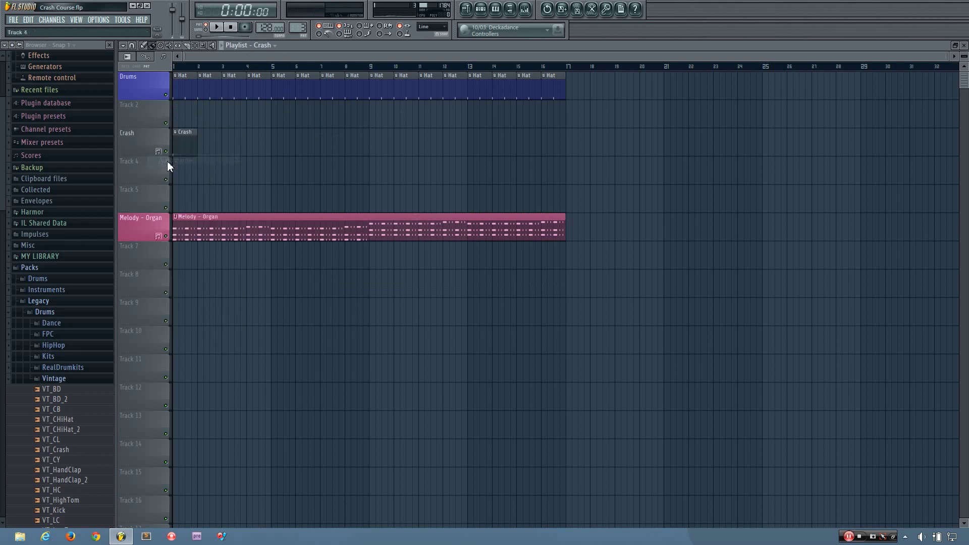
Insert a new empty pattern named Snare roll.
click(480, 9)
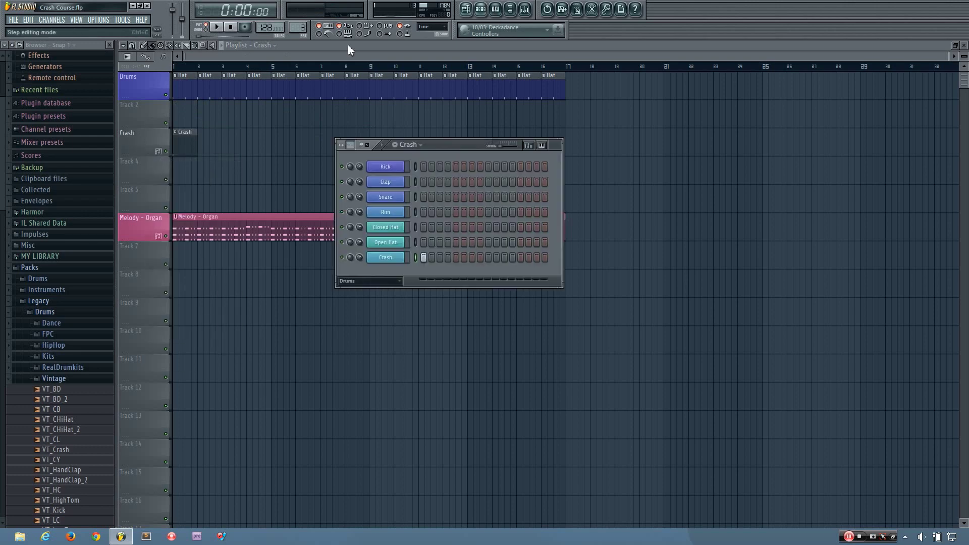
scroll(298, 28, up, 1)
click(298, 28)
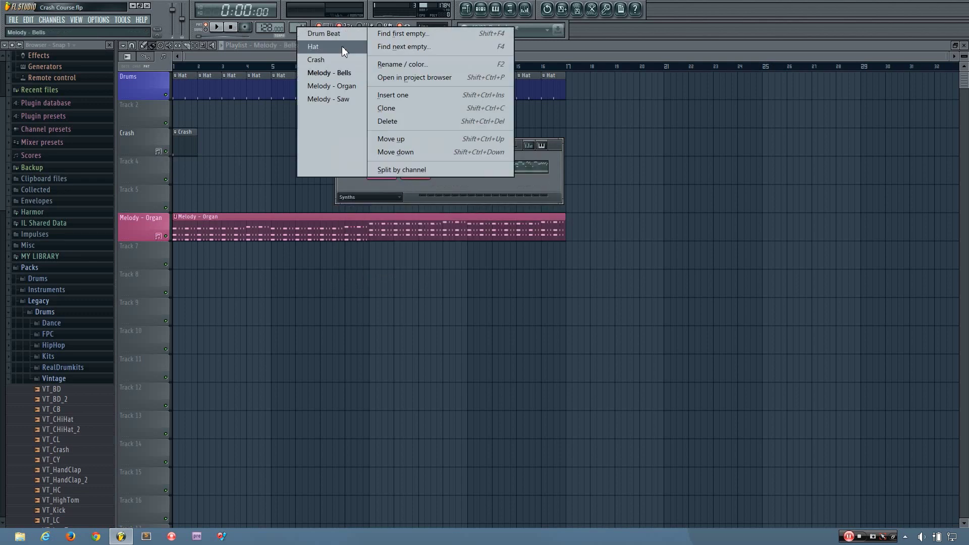
click(410, 95)
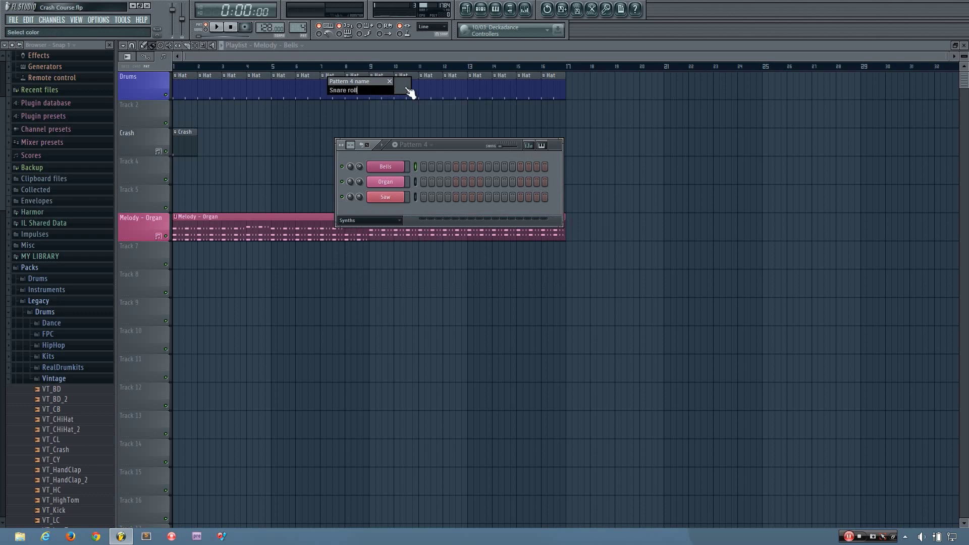
key(Return)
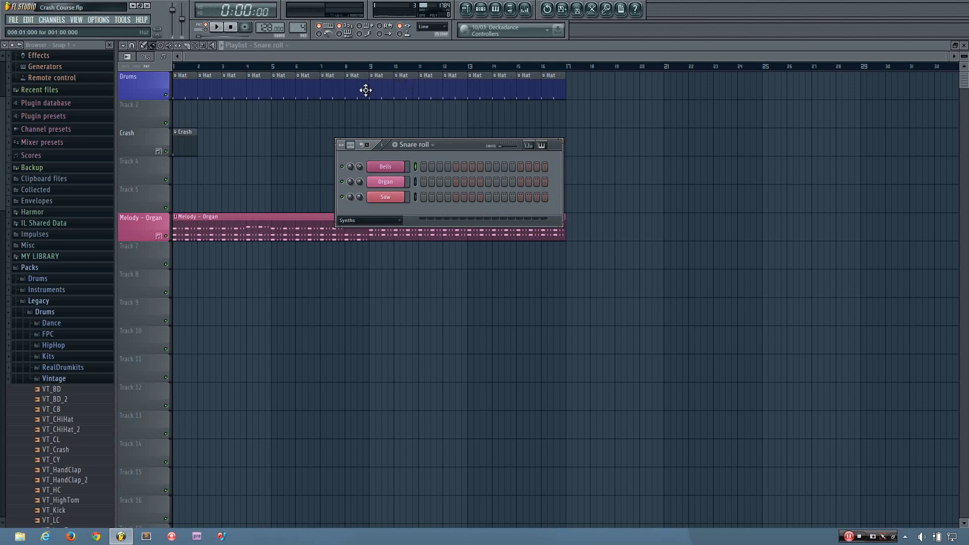
Filter to Drums and paint a Snare roll clip at bar 9 of Track 2.
click(382, 222)
click(367, 248)
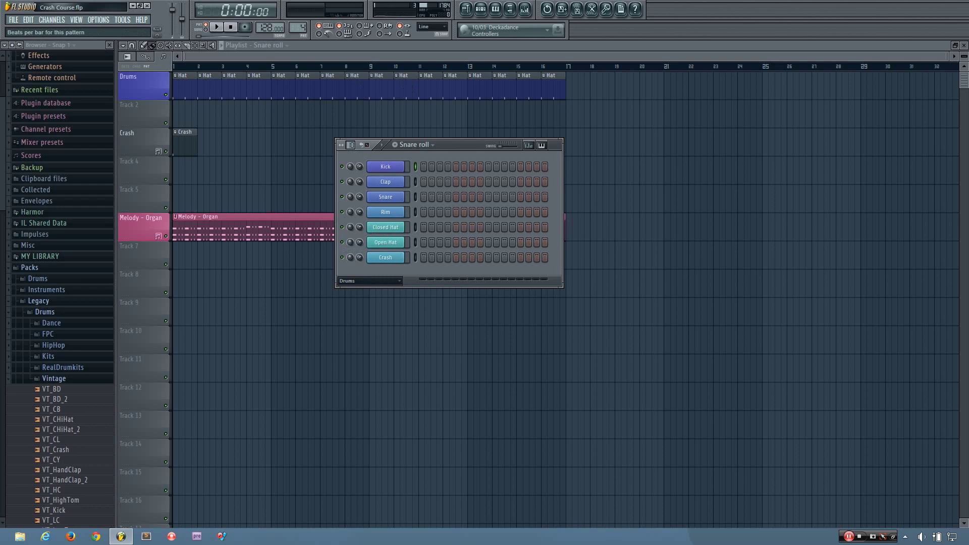
click(373, 115)
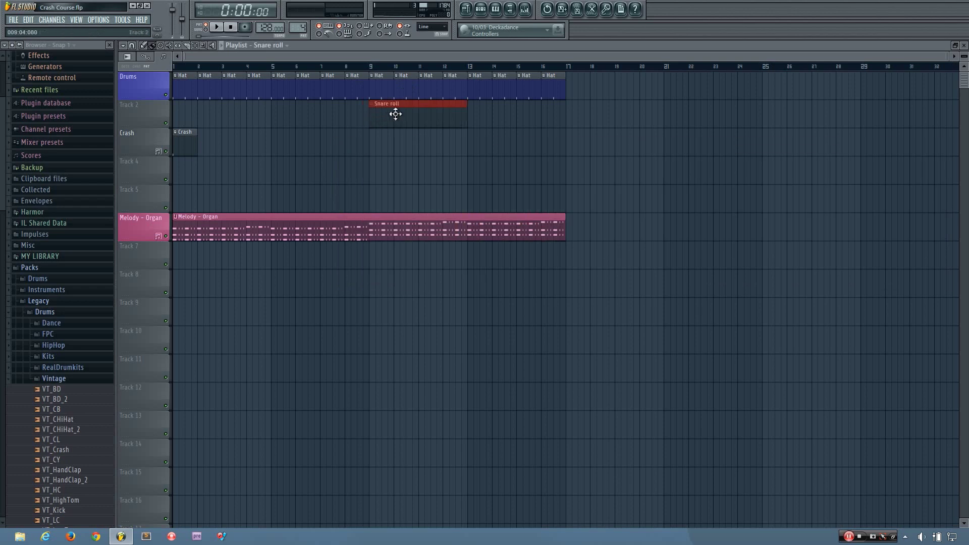
In song mode, copy the Crash clip to bar 9 and set the playhead to bar 9.
click(206, 30)
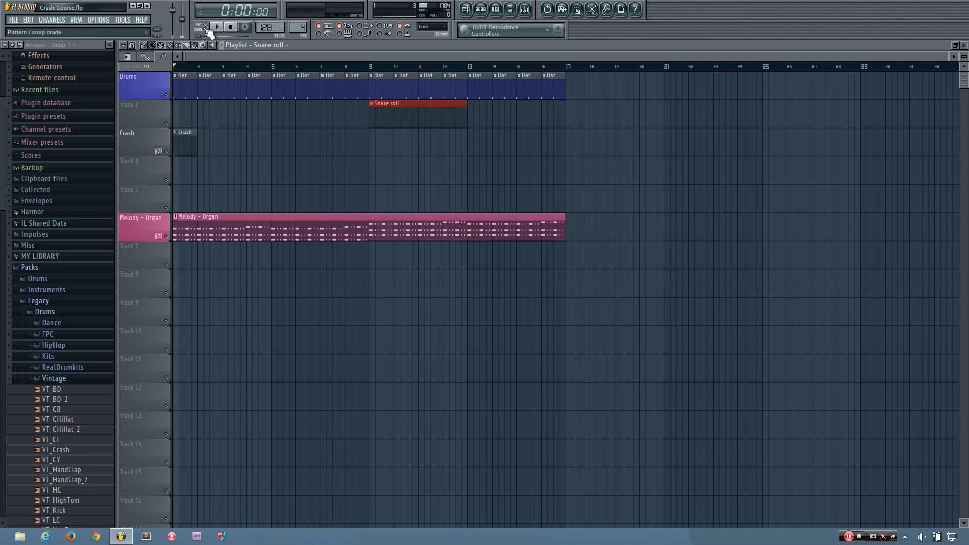
click(216, 27)
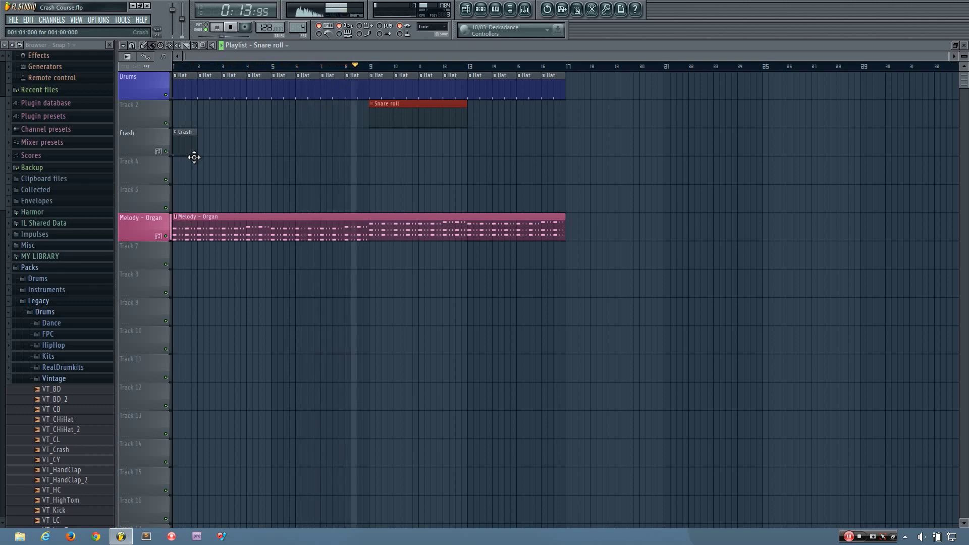
drag(184, 145, 379, 156)
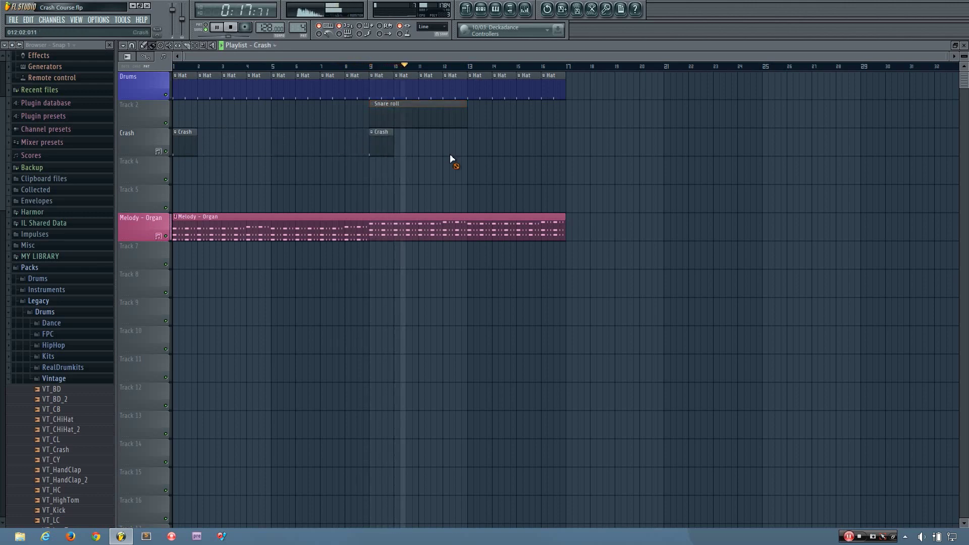
key(space)
click(372, 66)
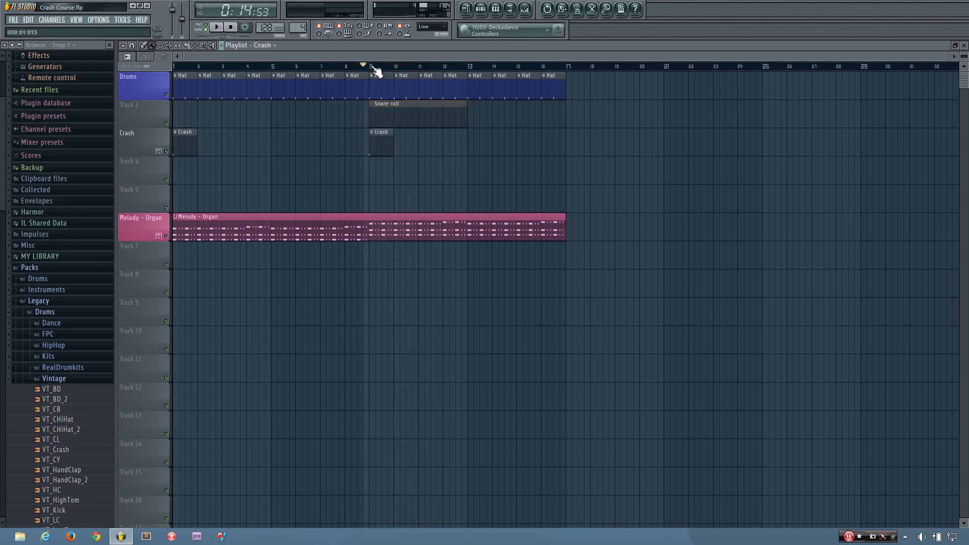
click(377, 70)
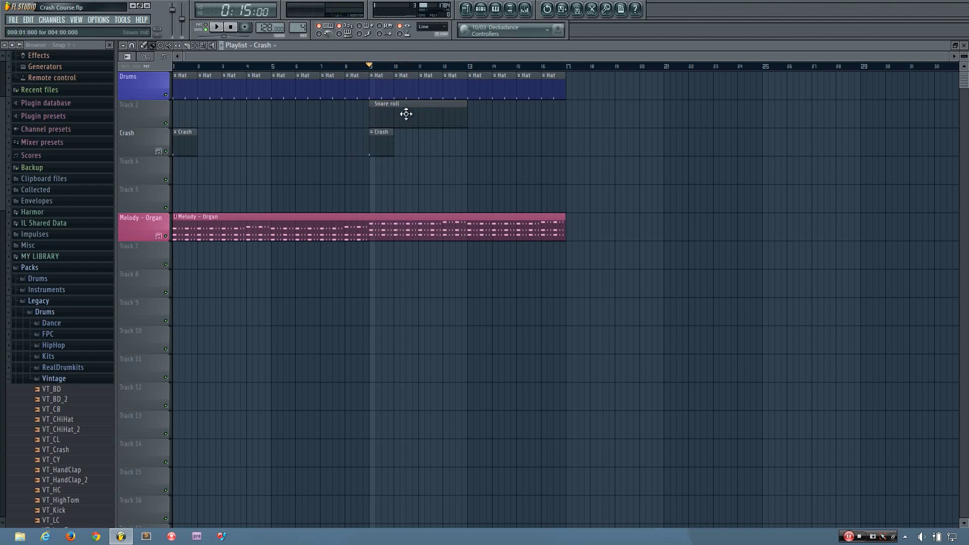
right_click(135, 113)
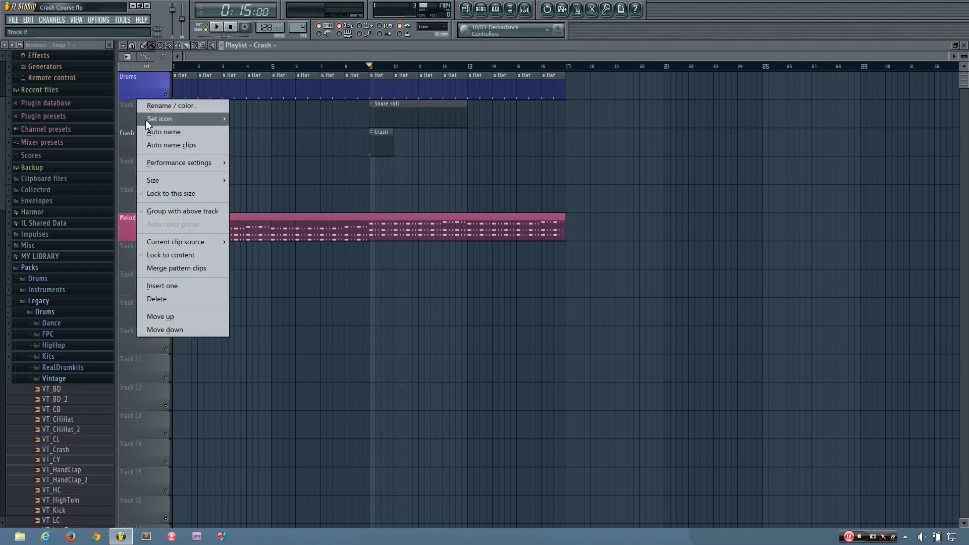
Auto-name Track 2 Snare roll and group it with the Drums track above.
click(168, 131)
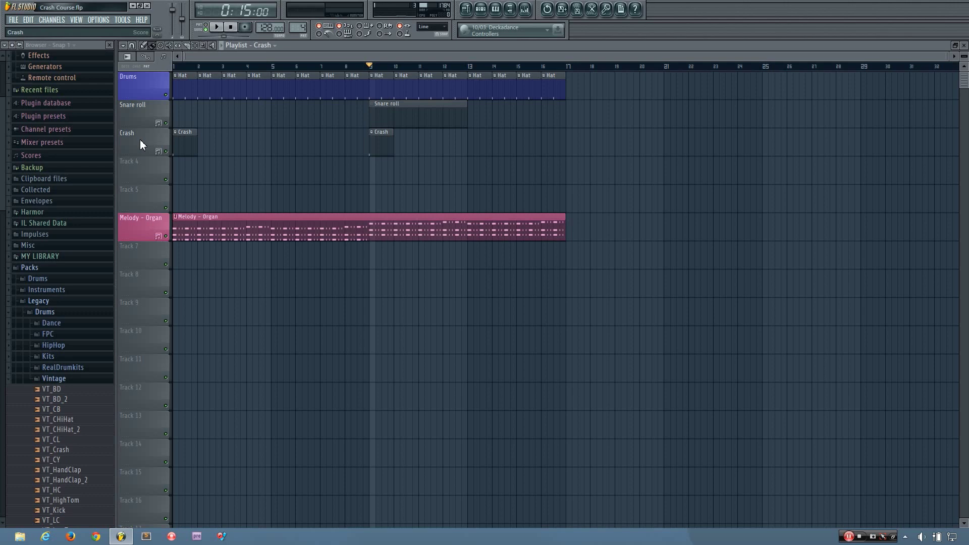
right_click(134, 109)
mouse_move(145, 117)
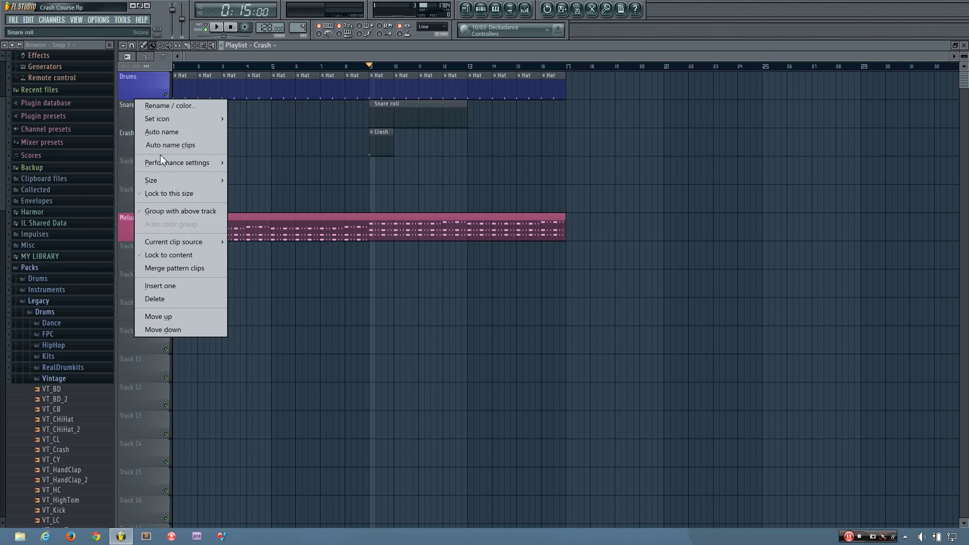
click(183, 214)
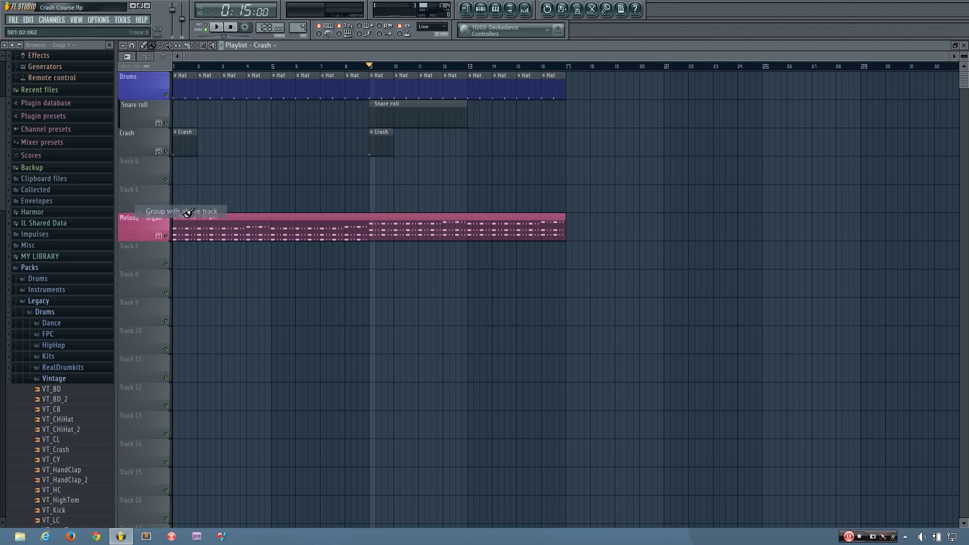
Group the Crash track with the tracks above and apply auto group colouring.
right_click(137, 144)
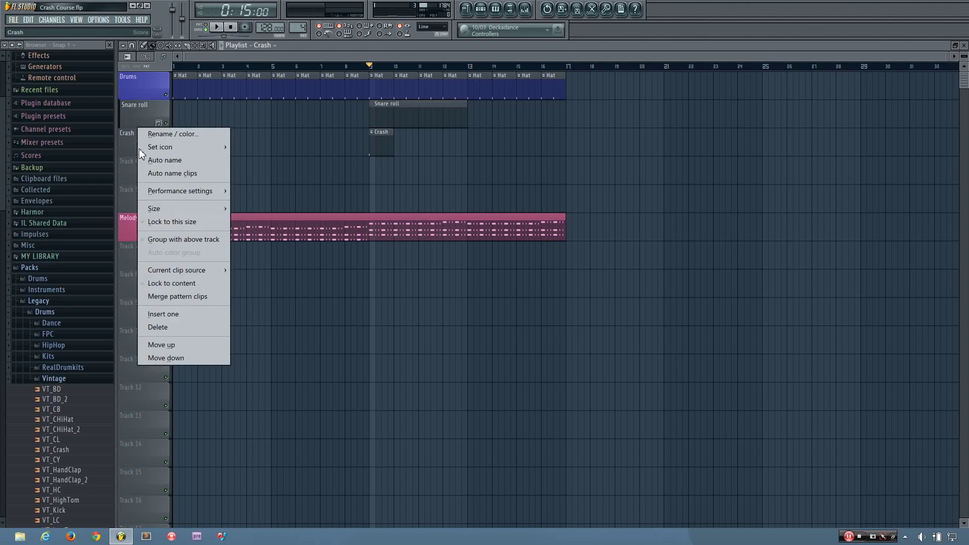
click(177, 240)
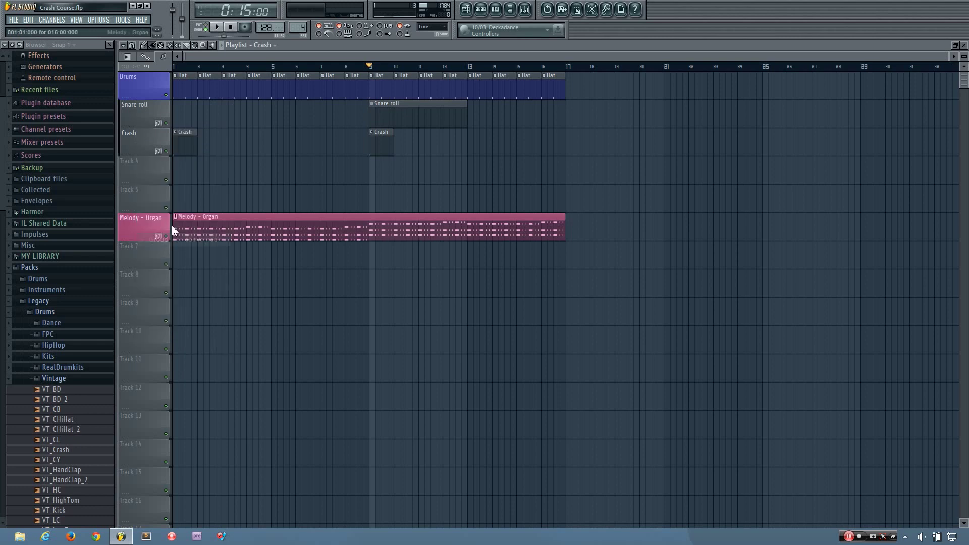
right_click(144, 149)
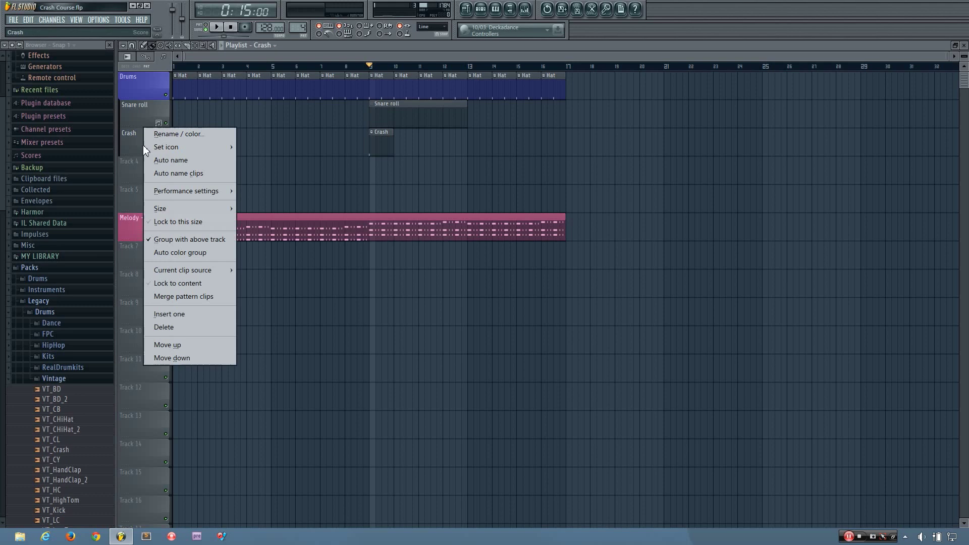
click(182, 252)
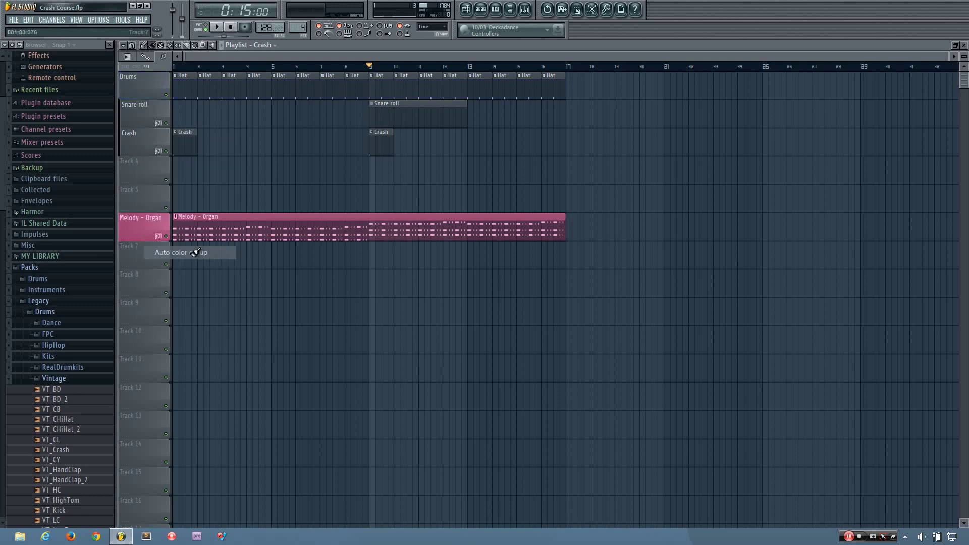
Recolour Drums blue, spread it to Snare roll and Crash, and resize the Crash row.
double_click(140, 84)
click(212, 77)
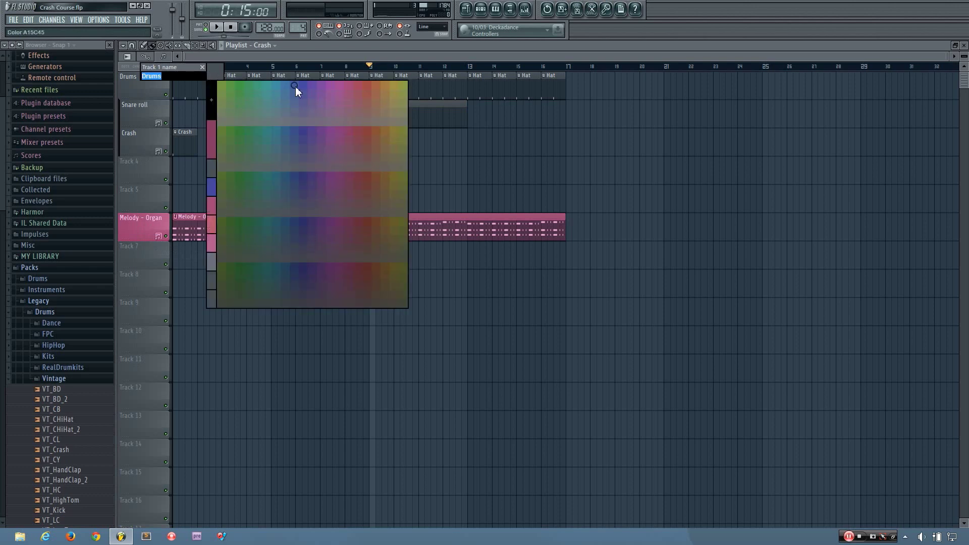
click(305, 84)
key(Return)
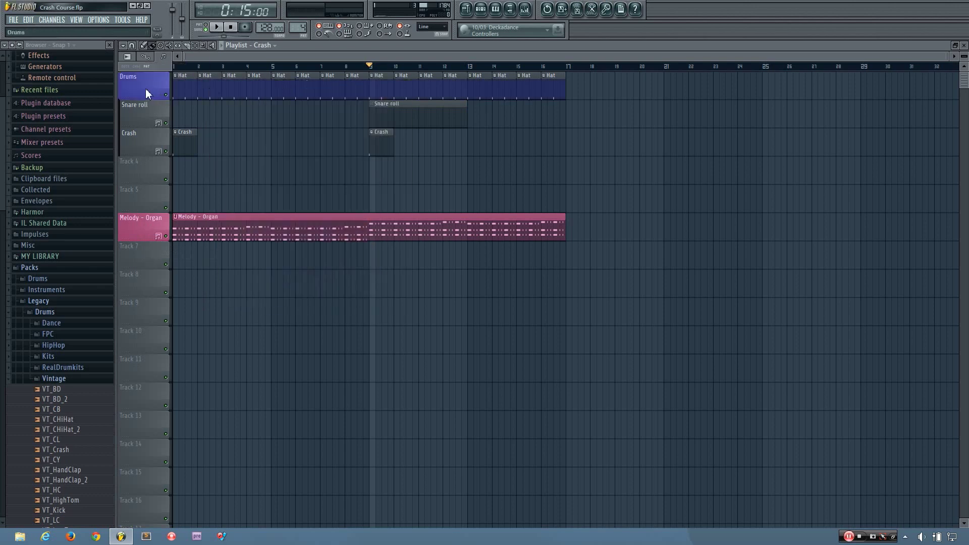
right_click(145, 89)
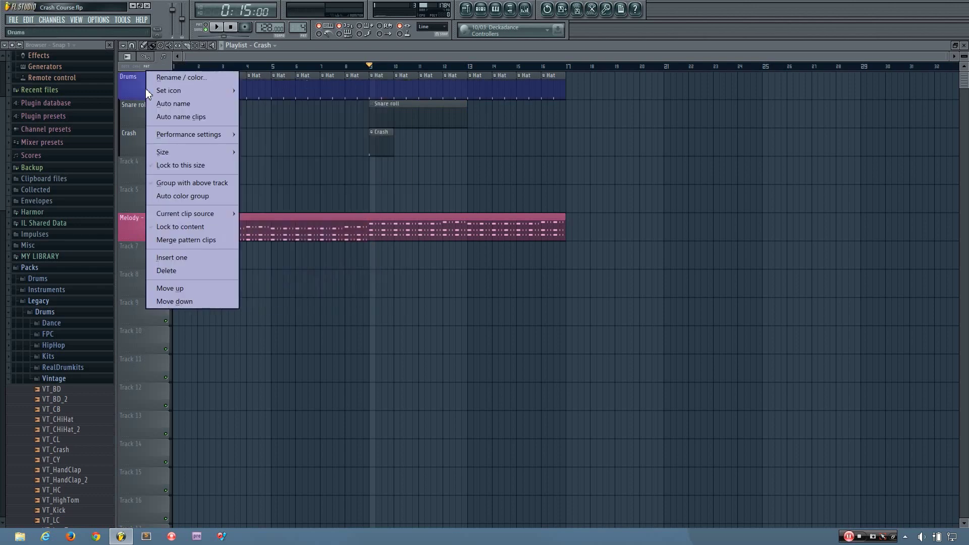
click(174, 196)
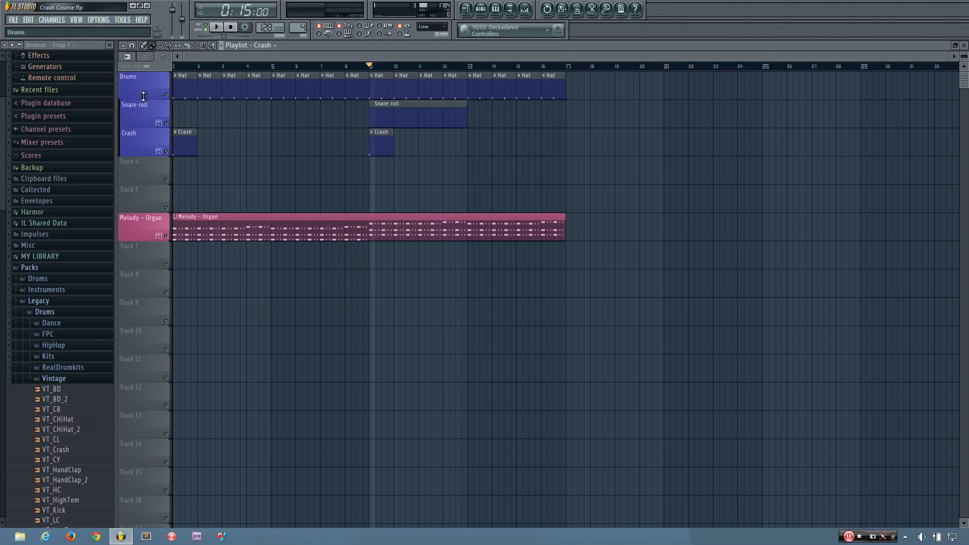
mouse_move(145, 154)
mouse_down()
mouse_move(147, 90)
mouse_move(148, 166)
mouse_up()
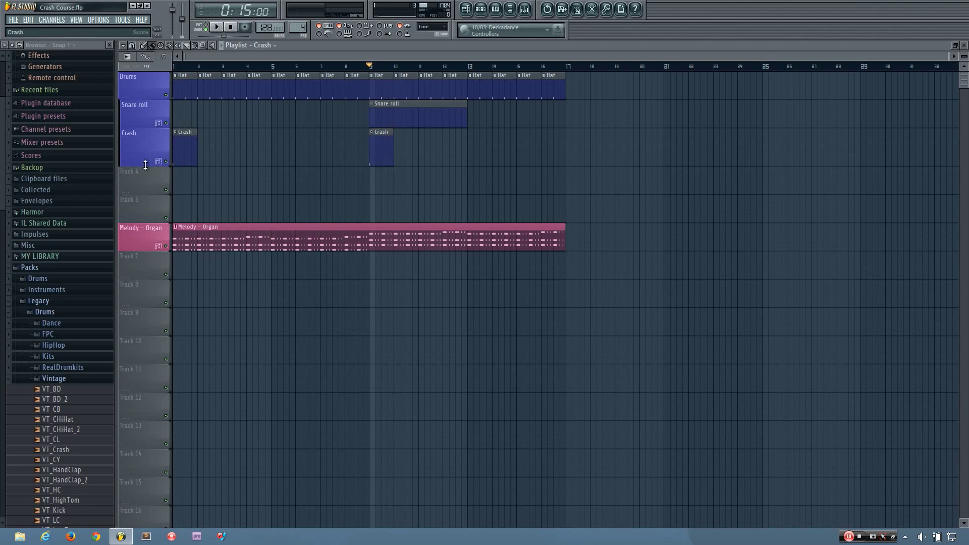
Make the Crash track row taller and the Drums track row about three times taller.
drag(145, 165, 145, 180)
scroll(138, 111, up, 1)
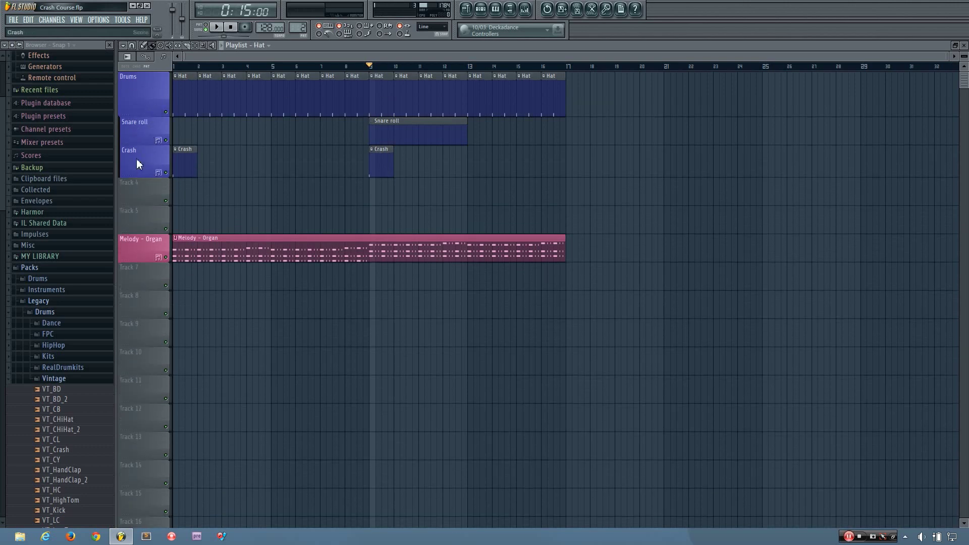
scroll(134, 122, up, 2)
scroll(143, 128, down, 1)
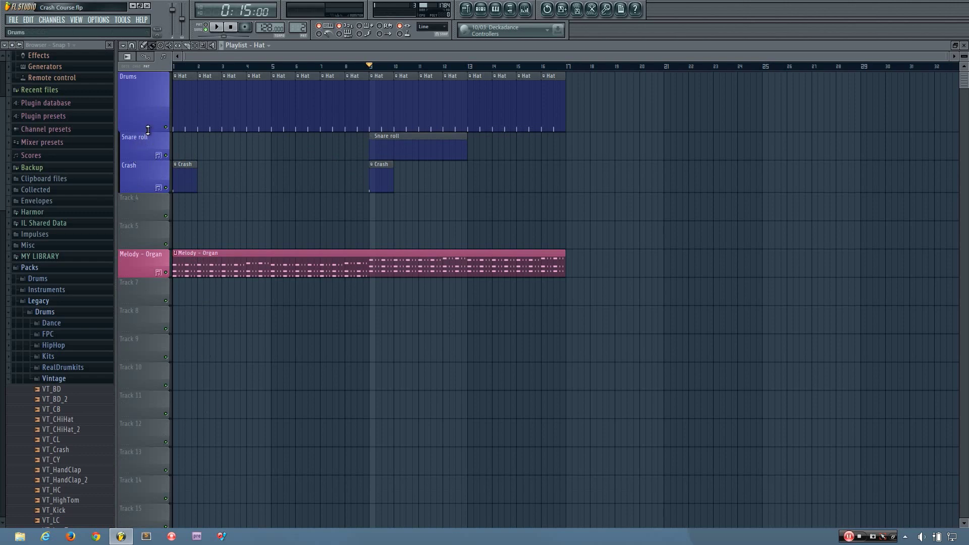
mouse_move(141, 132)
mouse_down()
mouse_move(138, 148)
mouse_move(139, 123)
mouse_move(135, 133)
mouse_up()
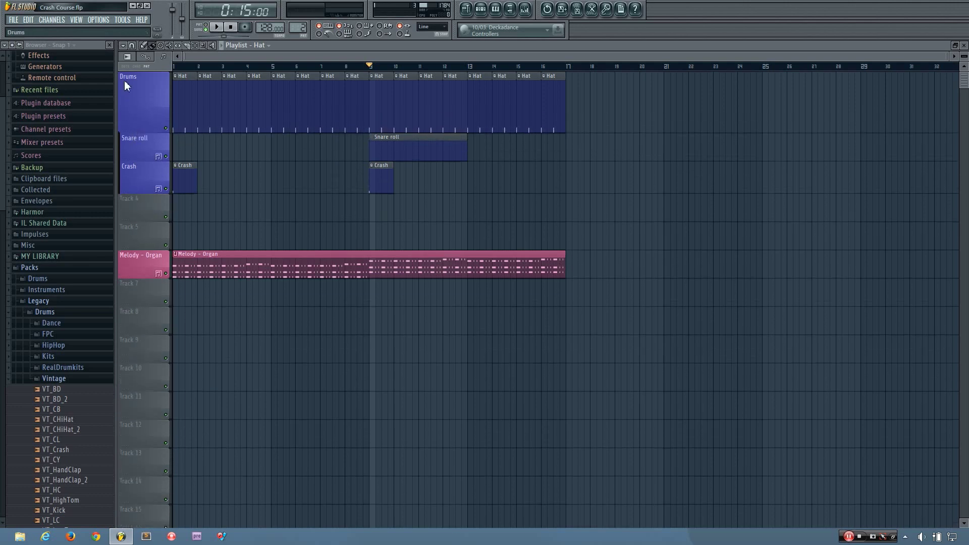
Collapse the Drums group, then re-expand it to show Snare roll and Crash beneath.
click(142, 134)
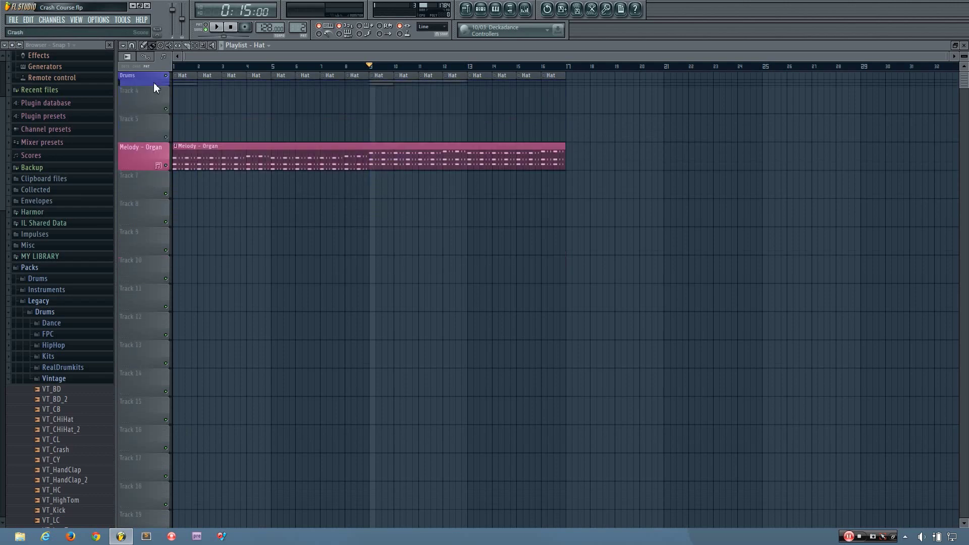
mouse_move(156, 81)
mouse_down()
mouse_move(155, 133)
mouse_move(155, 81)
mouse_up()
click(147, 82)
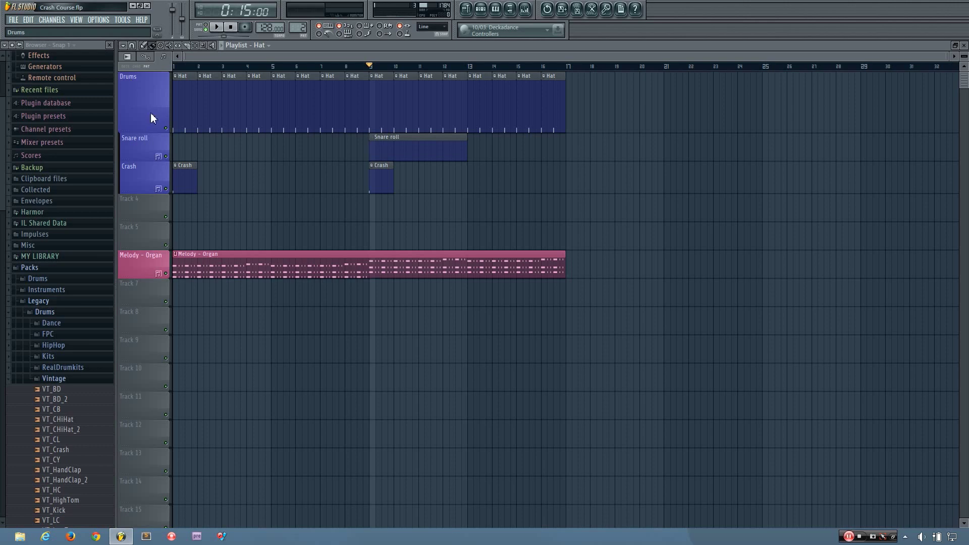
Open the Snare roll pattern's channels clear of the Melody - Organ clip and bring up the Snare channel's options.
double_click(404, 157)
drag(475, 144, 396, 219)
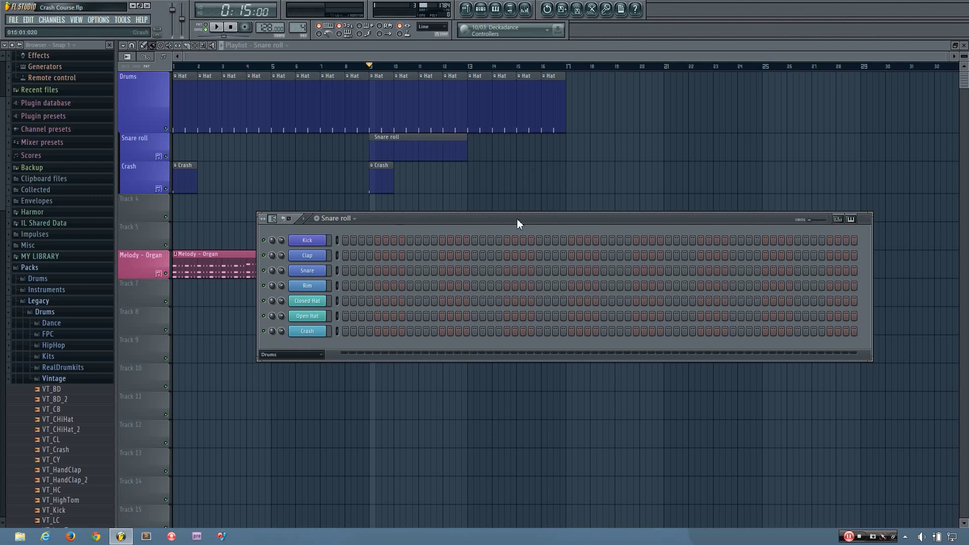
drag(520, 223, 530, 287)
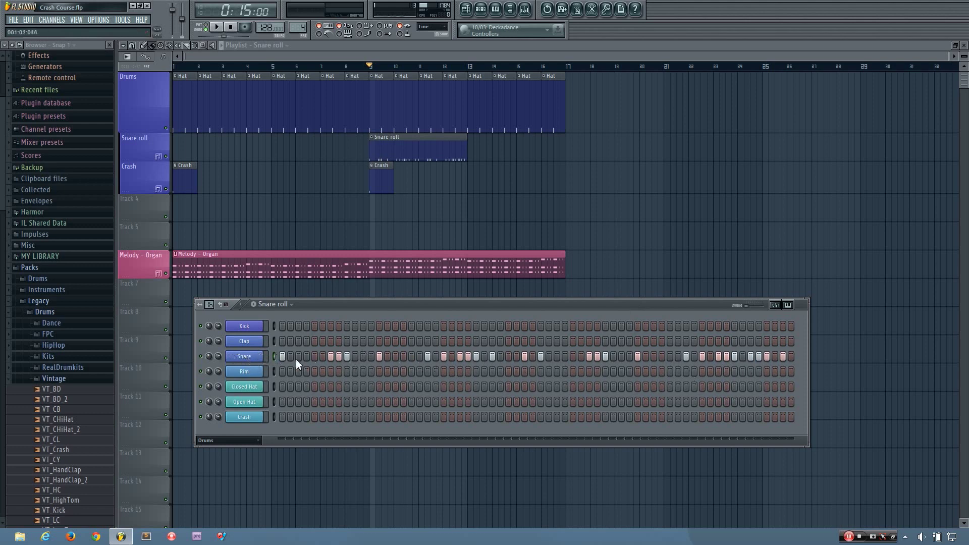
right_click(244, 356)
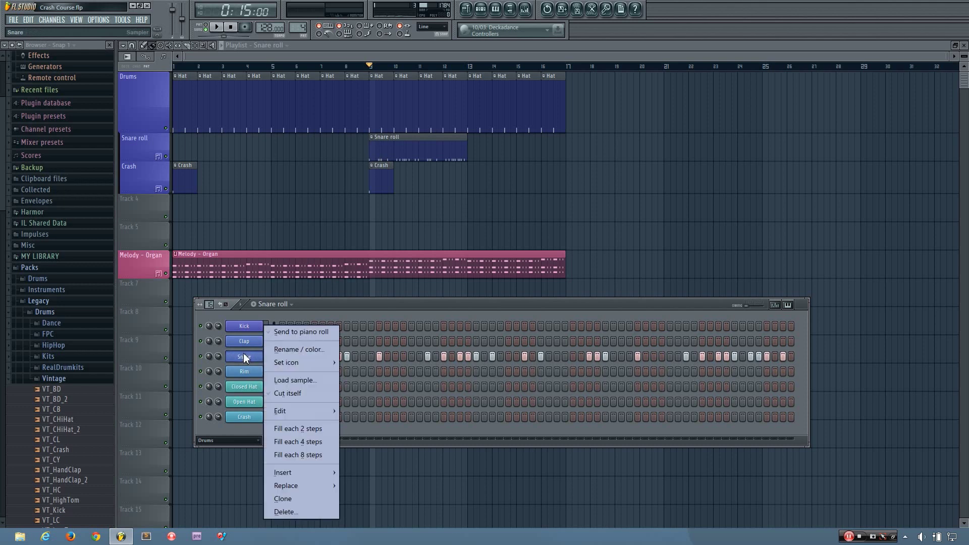
Send the Snare channel to the Piano roll and play the roll once to hear it.
click(300, 333)
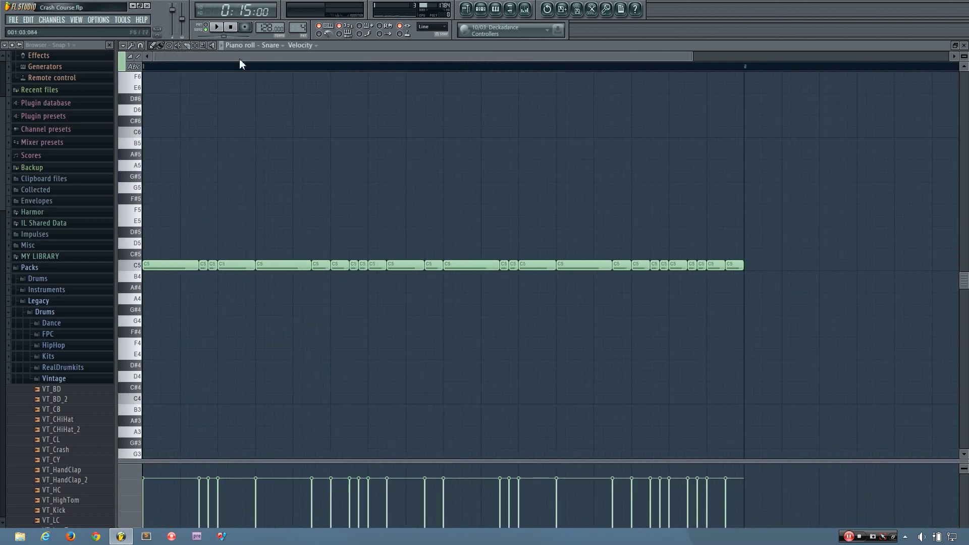
click(220, 32)
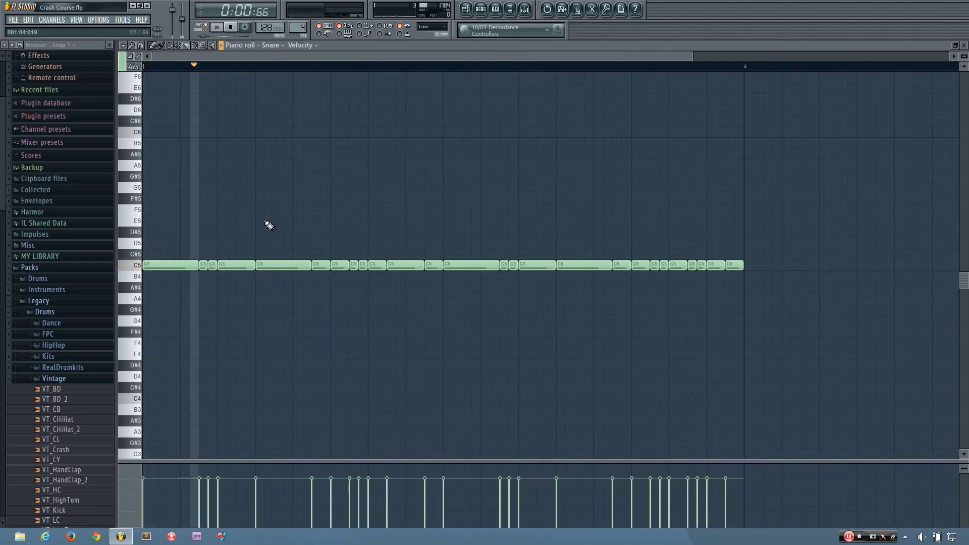
scroll(316, 239, up, 2)
drag(414, 54, 299, 128)
key(space)
scroll(380, 370, down, 3)
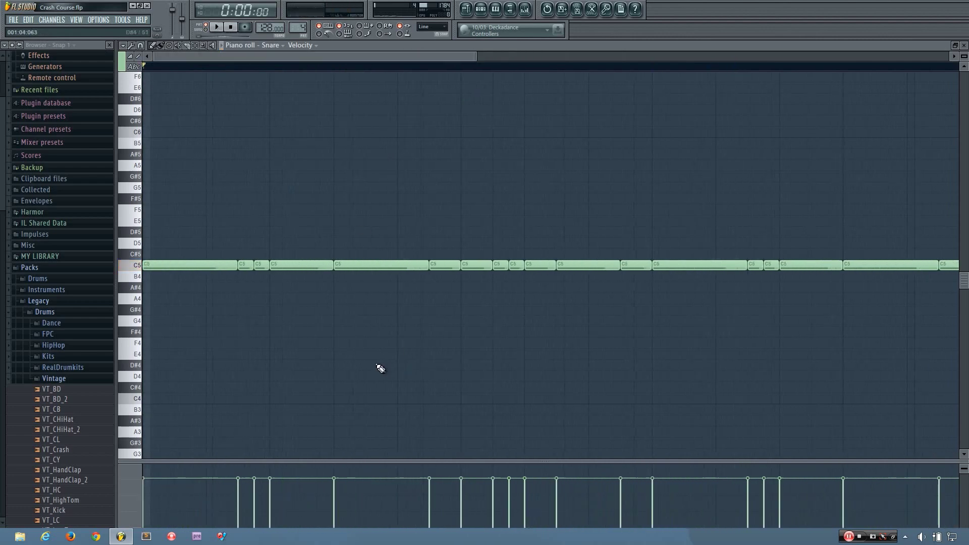
scroll(350, 364, down, 1)
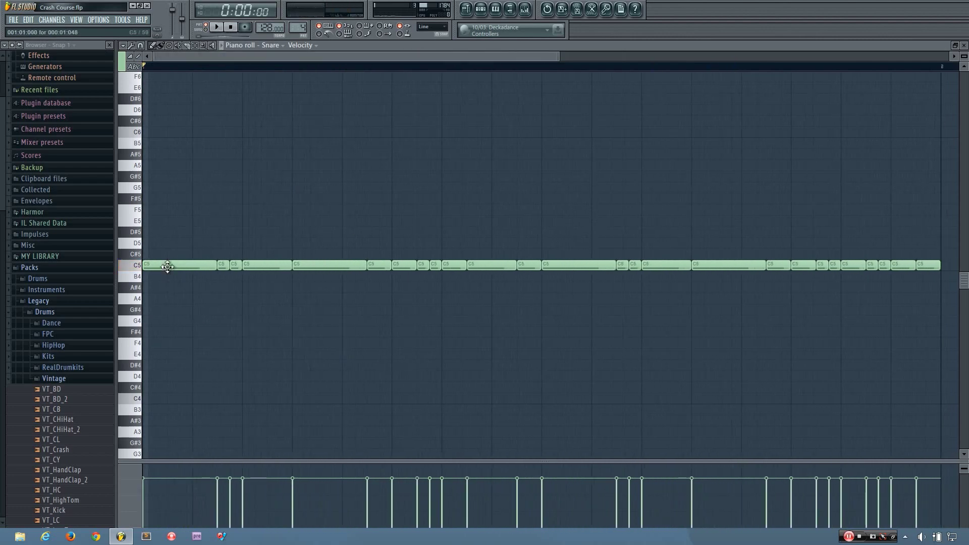
Move all snare roll notes from C5 up to F5, deselect them, and open the Snap menu.
key(ctrl+a)
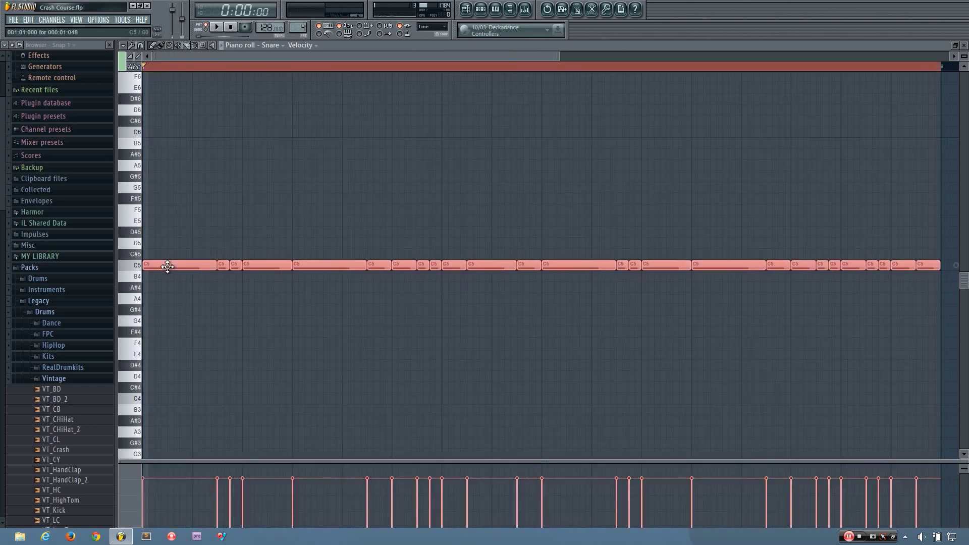
drag(168, 266, 158, 204)
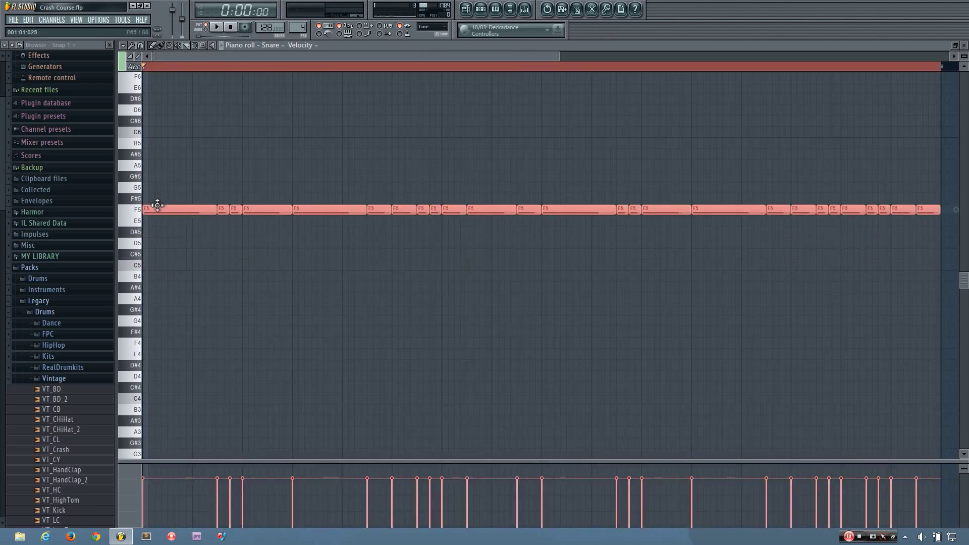
click(692, 369)
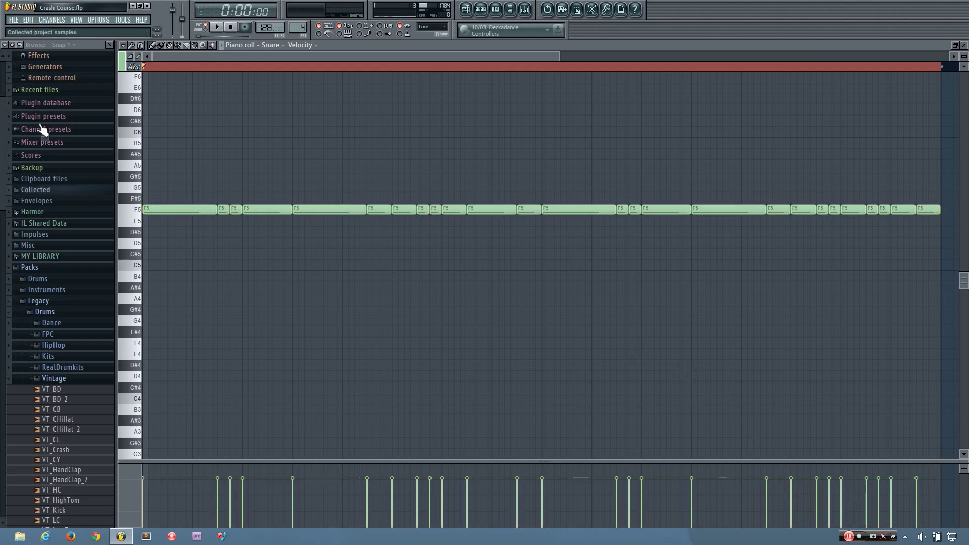
click(141, 45)
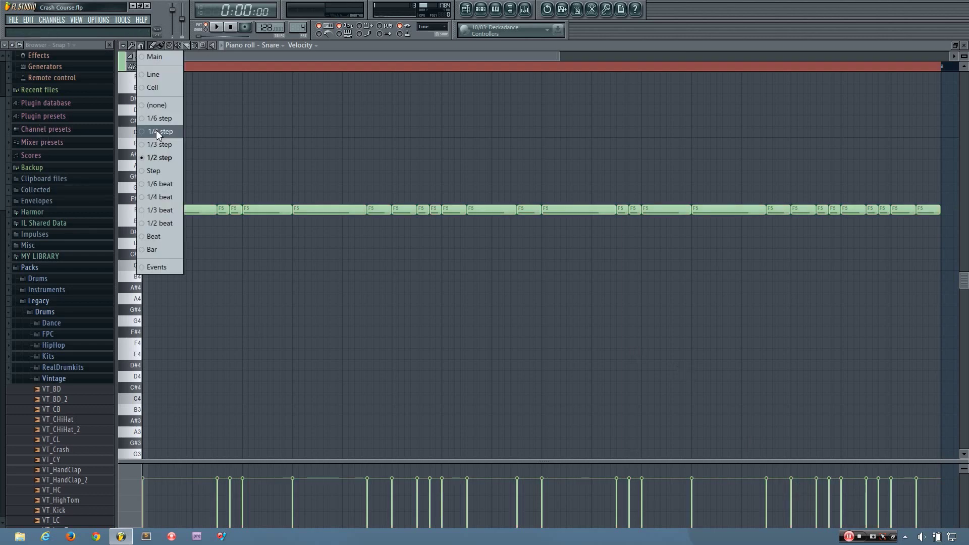